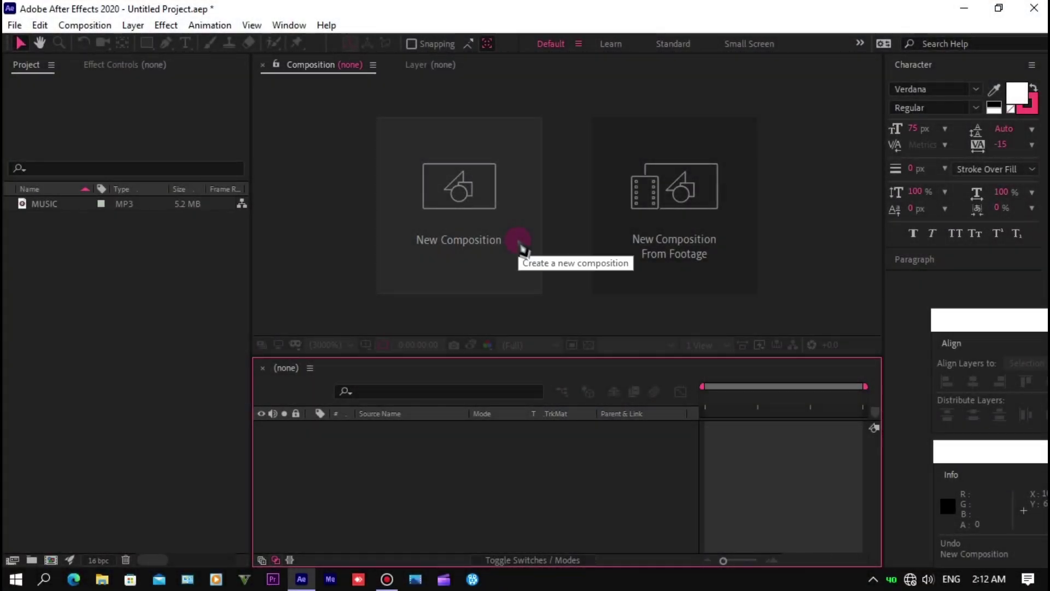
After previewing the finished animation, start a new composition from the empty Composition panel.
click(519, 244)
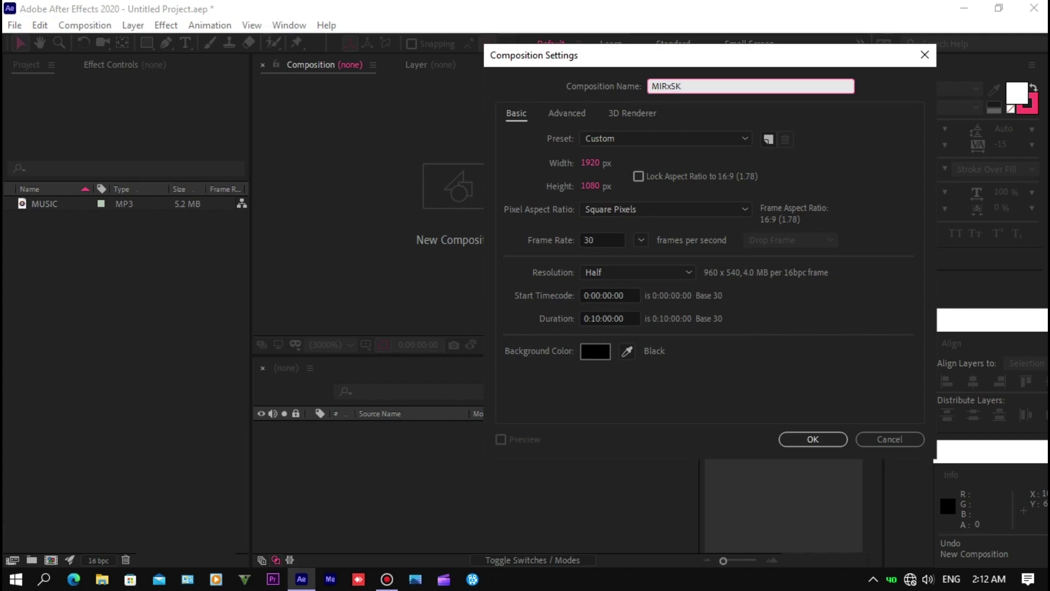
Confirm the 1920×1080, 30 fps comp MIRxSK and add a full-frame solid named SK.
key(Return)
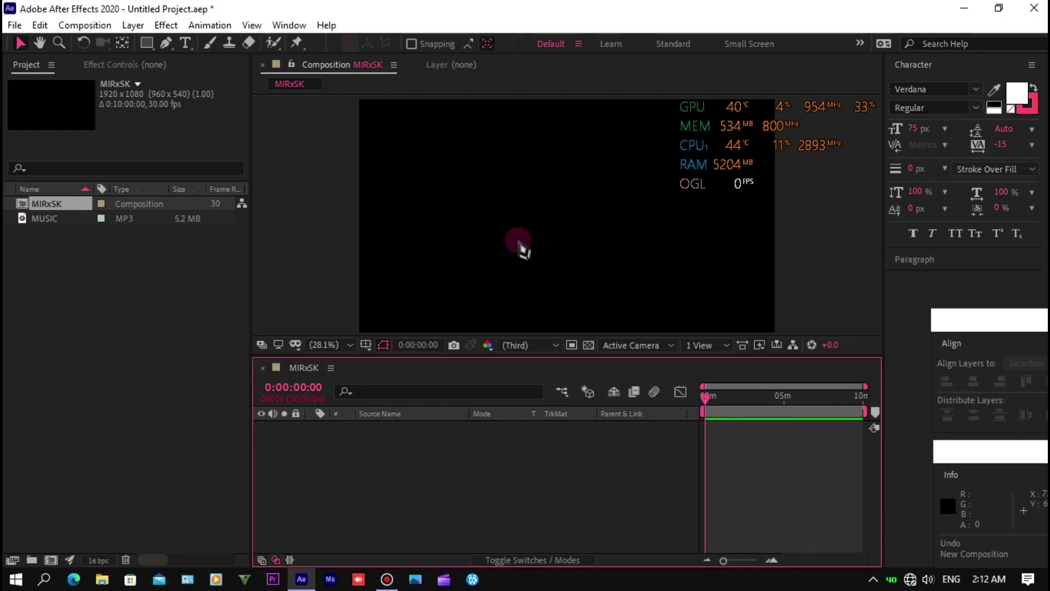
key(ctrl+y)
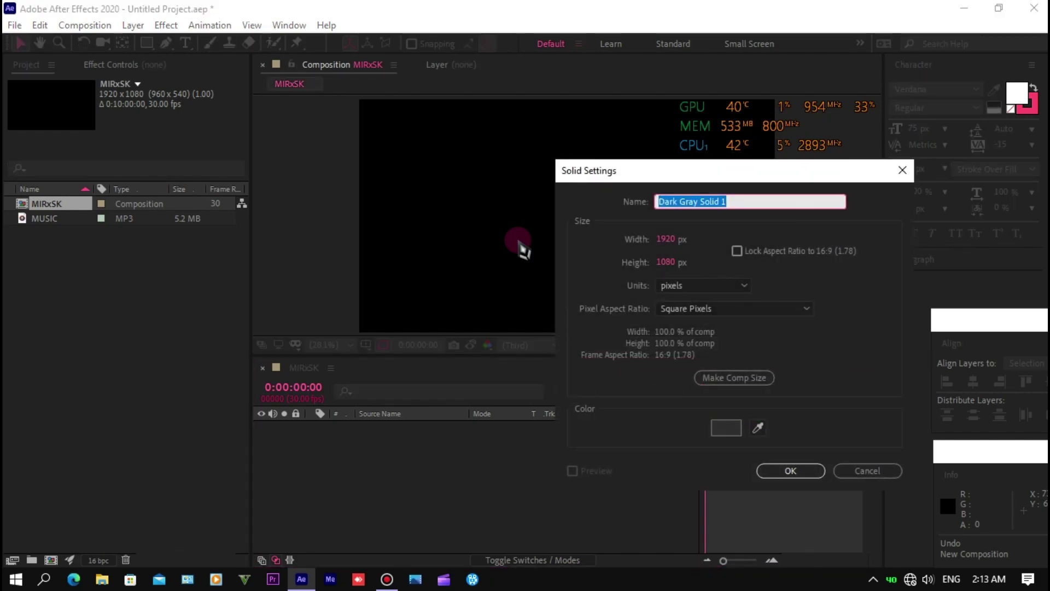
text(SK)
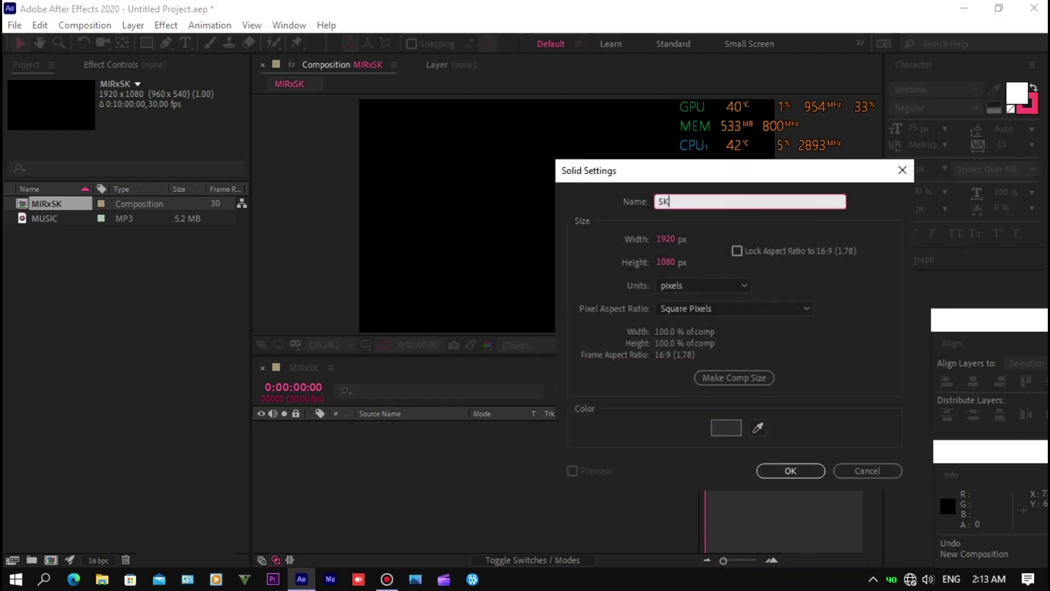
key(Return)
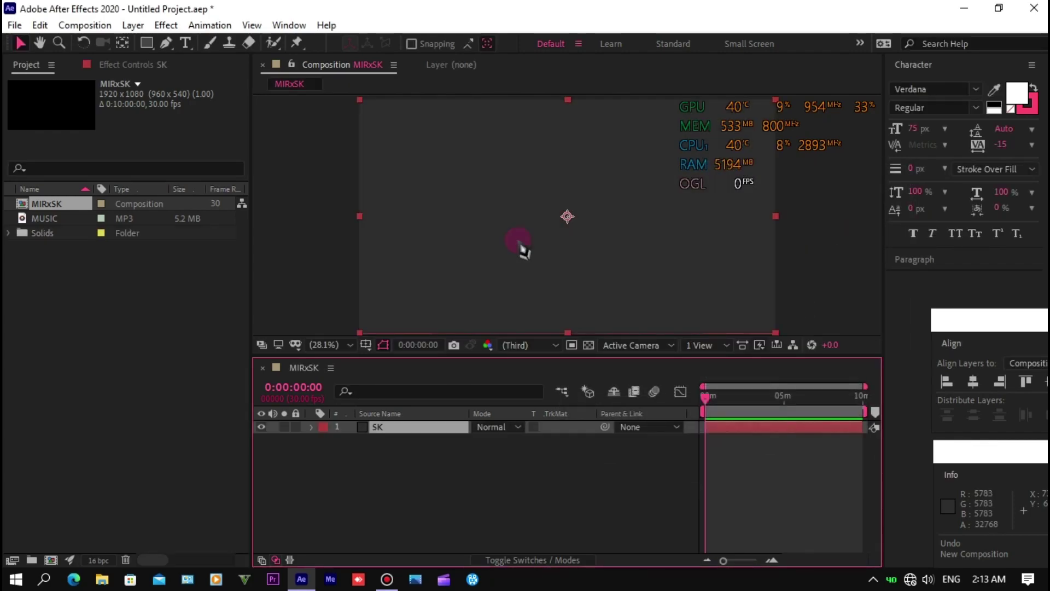
key(ctrl+space)
Apply Sound Keys to the SK solid and add the MUSIC MP3 below it as a layer.
text(so)
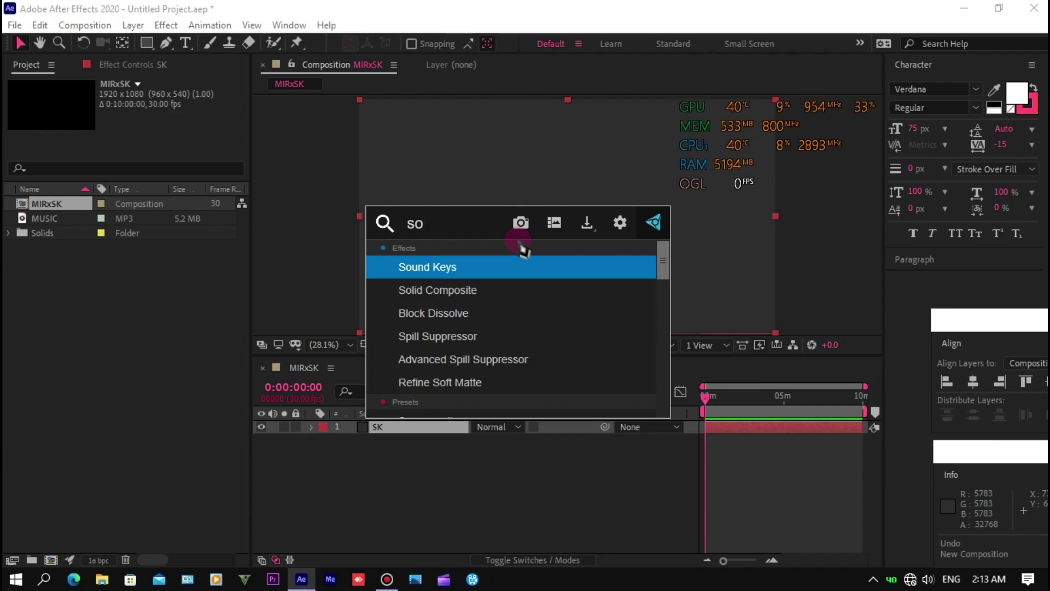
key(Return)
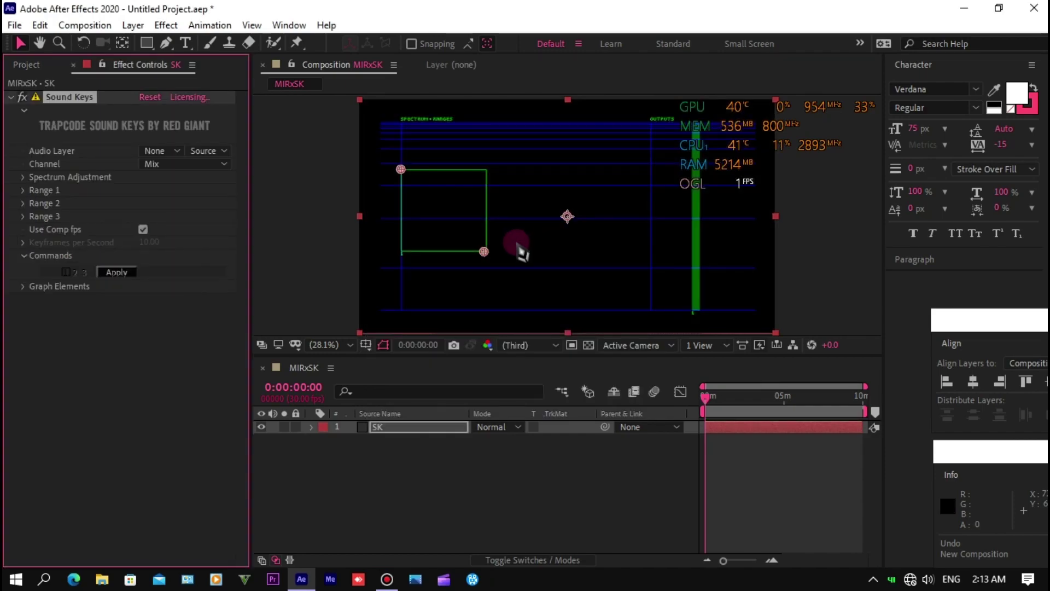
click(52, 67)
click(54, 218)
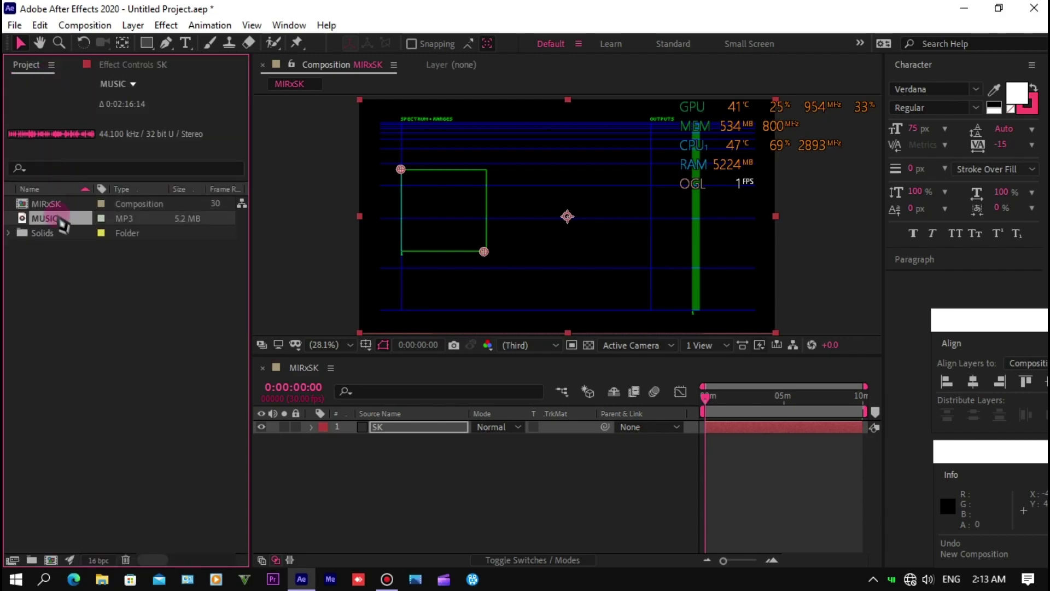
drag(61, 226, 284, 469)
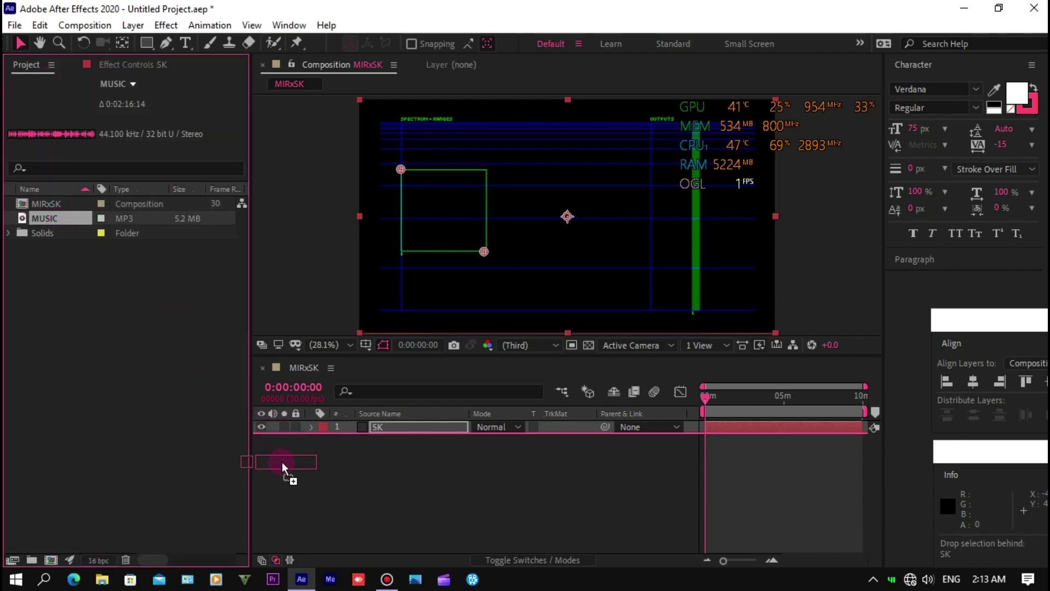
click(385, 428)
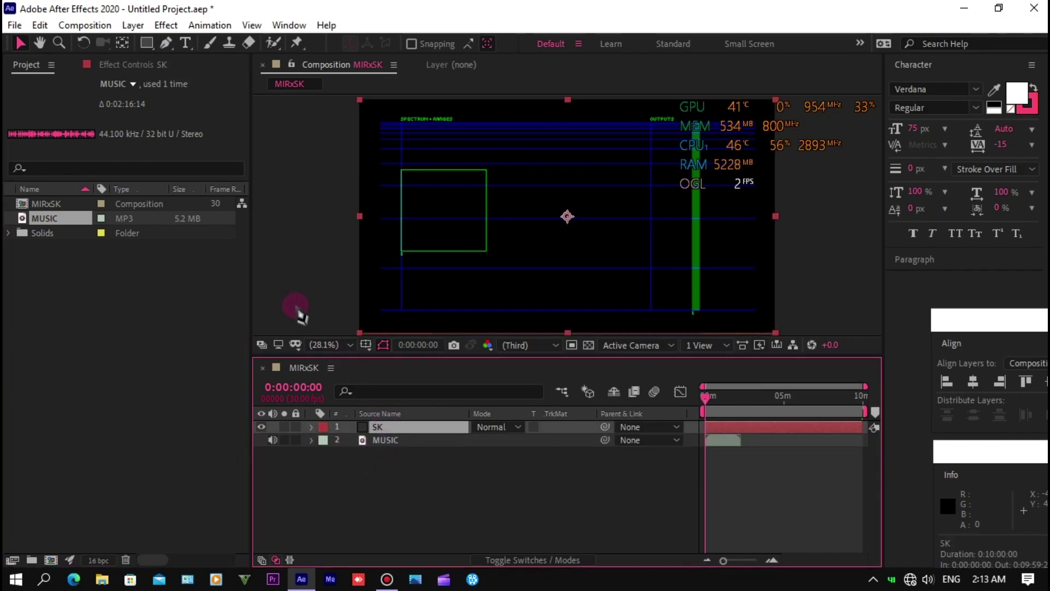
Set the Sound Keys Audio Layer to 2. MUSIC.
click(162, 66)
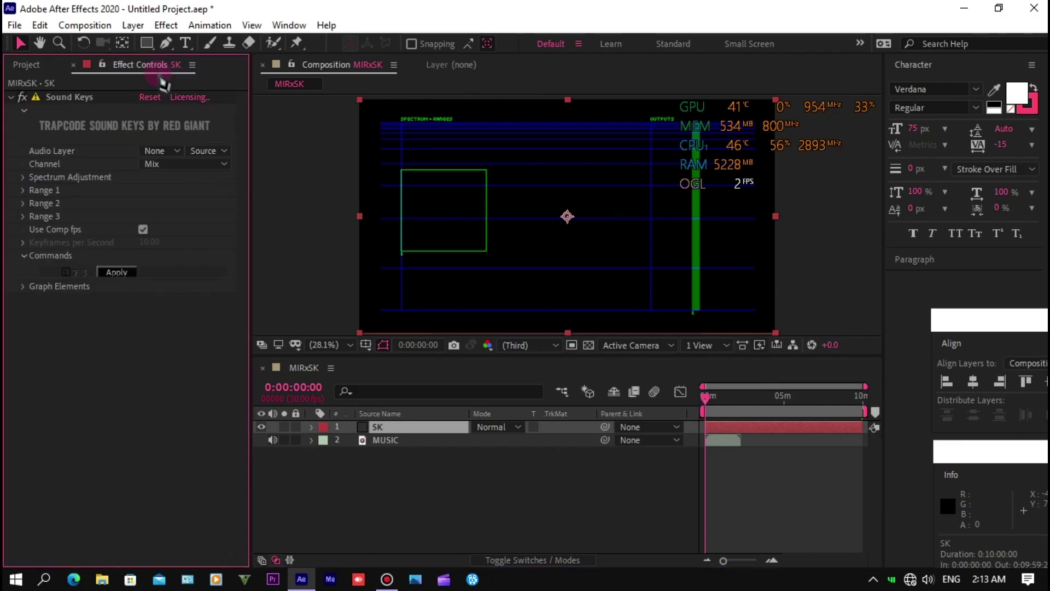
click(172, 153)
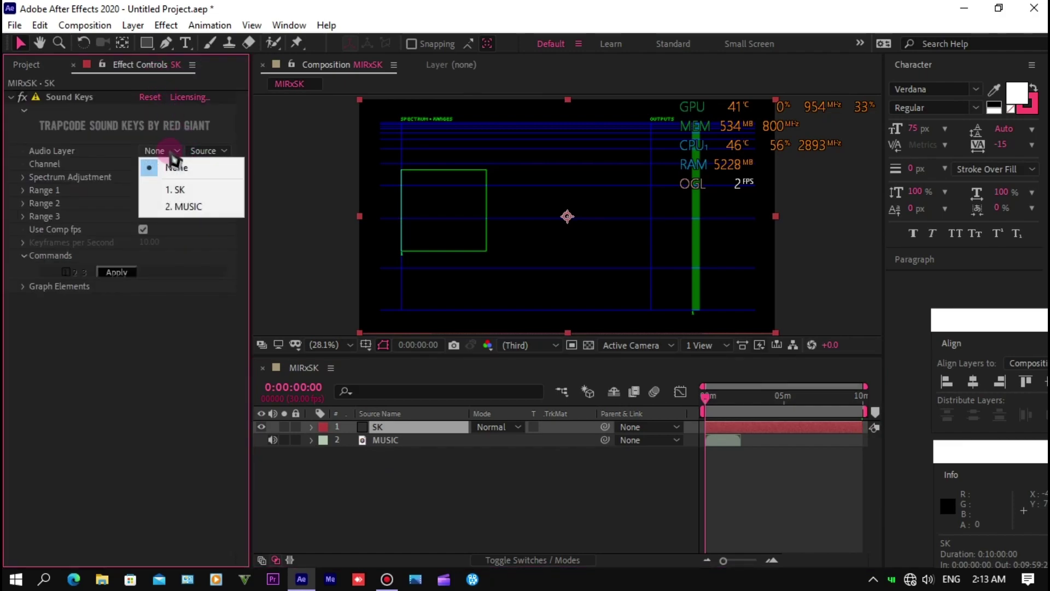
click(189, 206)
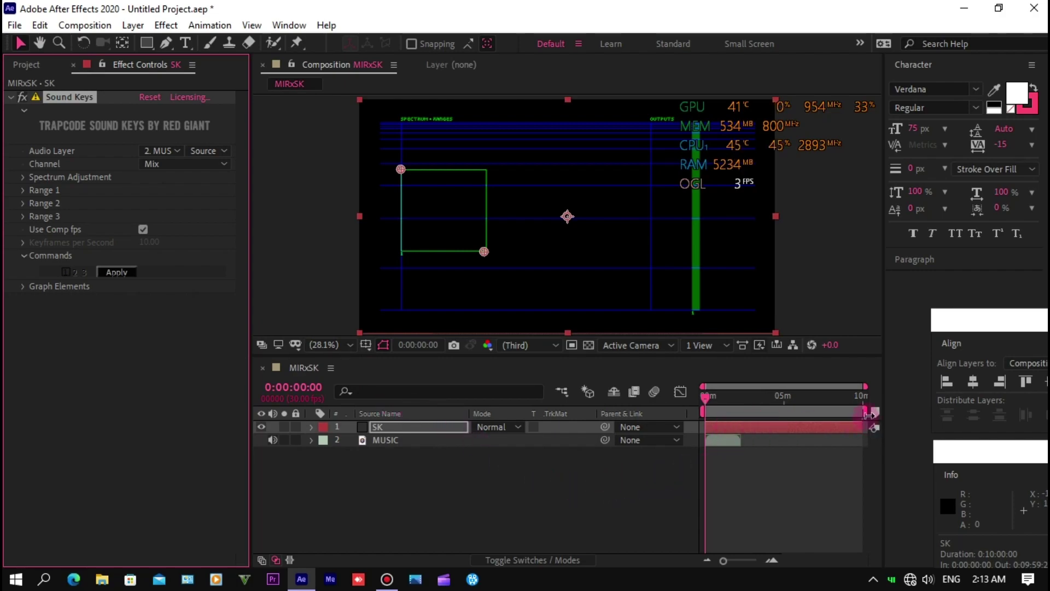
Narrow the work area to about 0:27–0:35 and move the playhead to 0:00:31:02.
drag(864, 412, 730, 413)
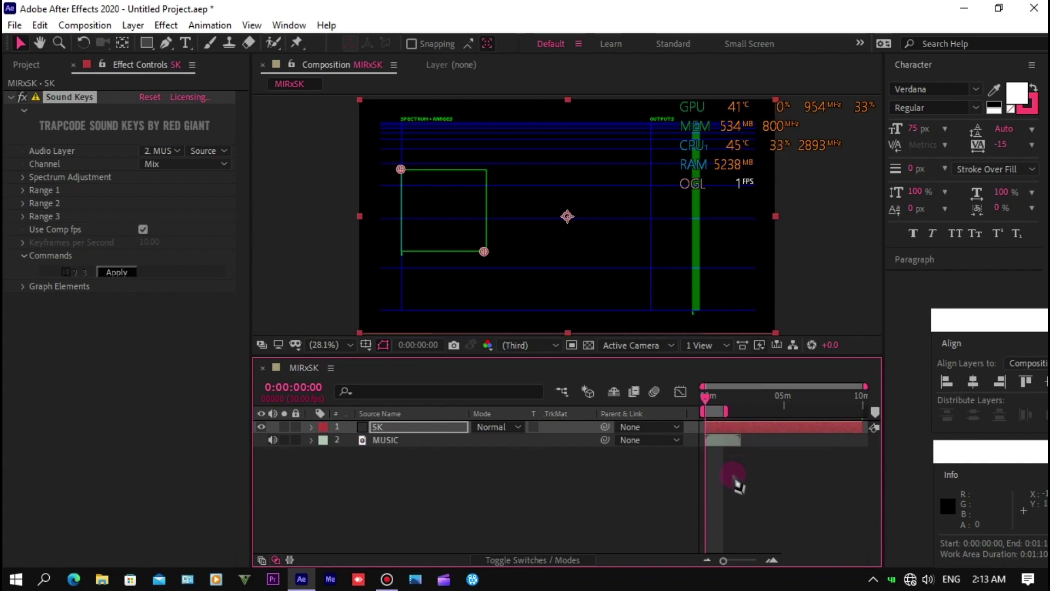
drag(723, 560, 751, 561)
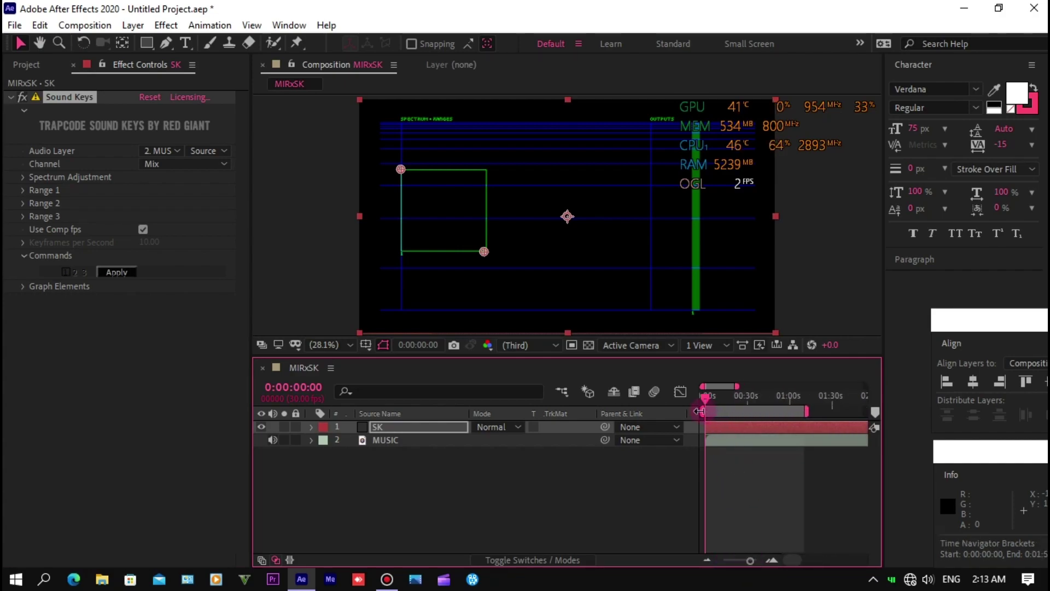
drag(700, 411, 737, 414)
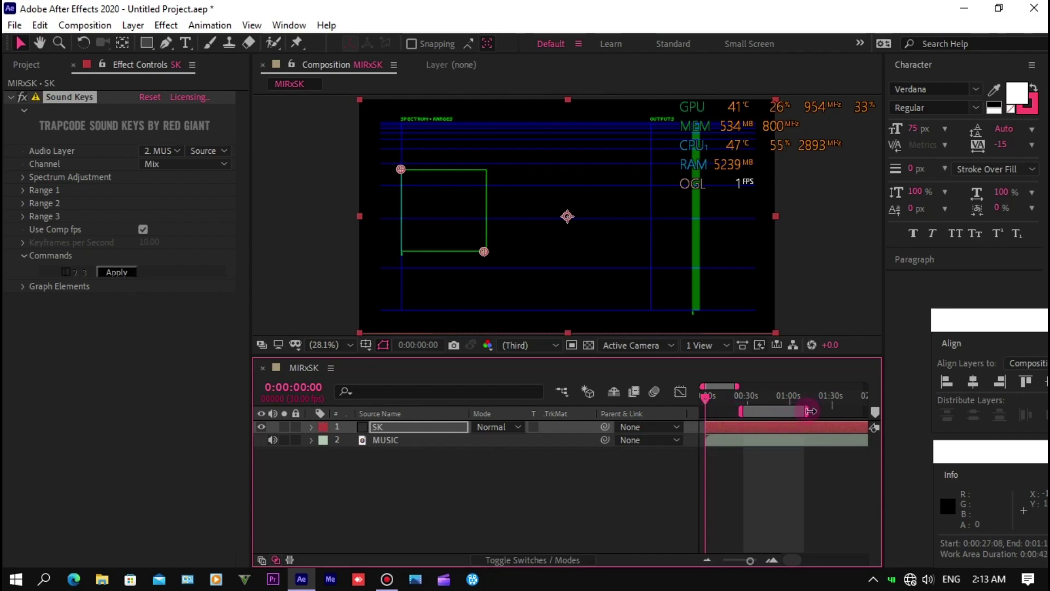
drag(810, 411, 796, 411)
drag(708, 402, 751, 410)
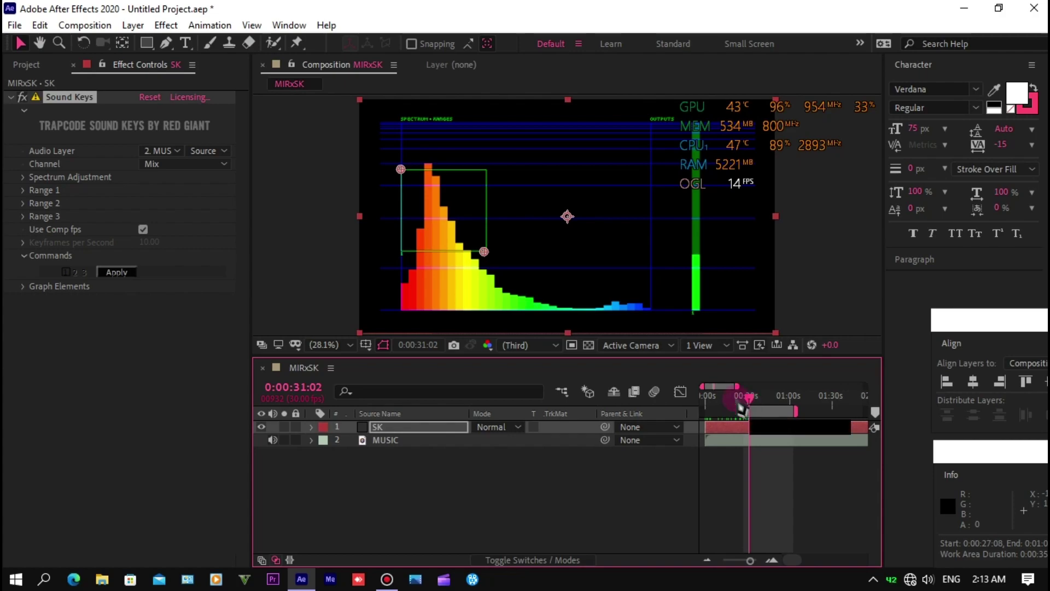
Expand the three Sound Keys ranges and shrink the Range 1 box to the lowest bass bars.
click(522, 279)
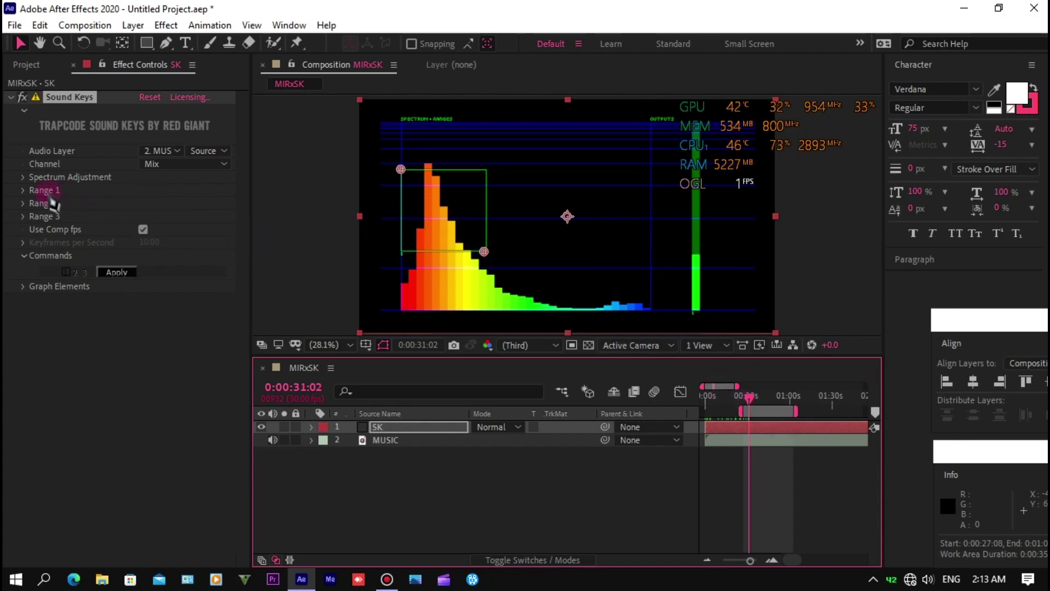
click(23, 190)
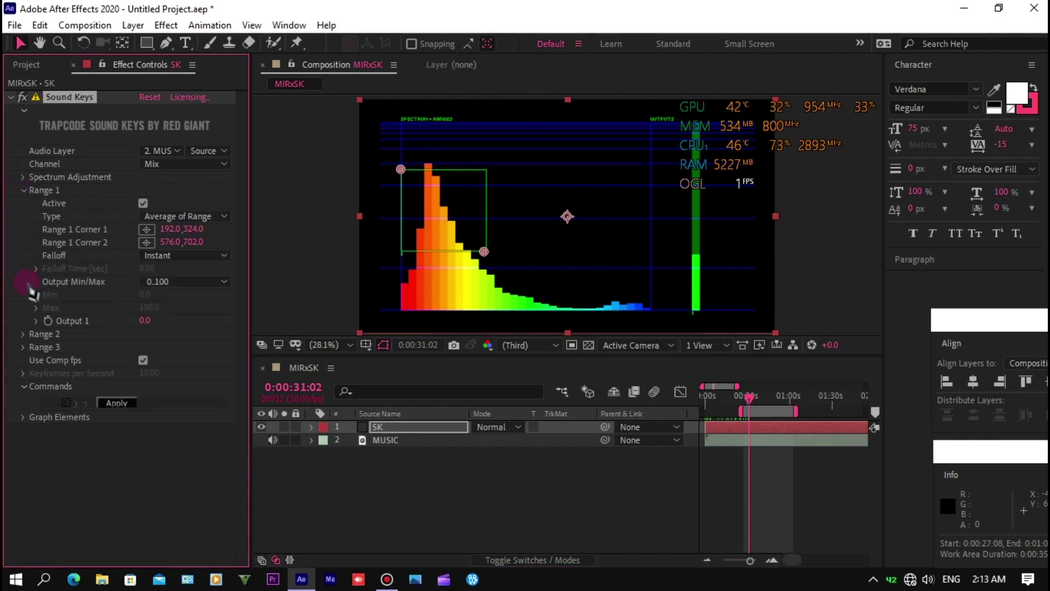
click(23, 334)
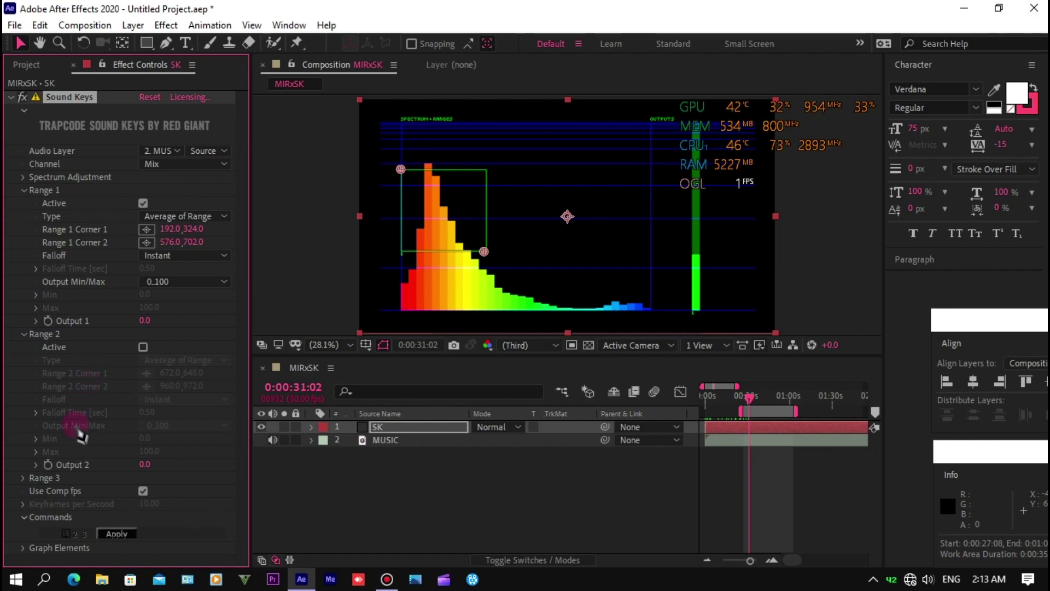
click(24, 478)
scroll(24, 481, down, 1)
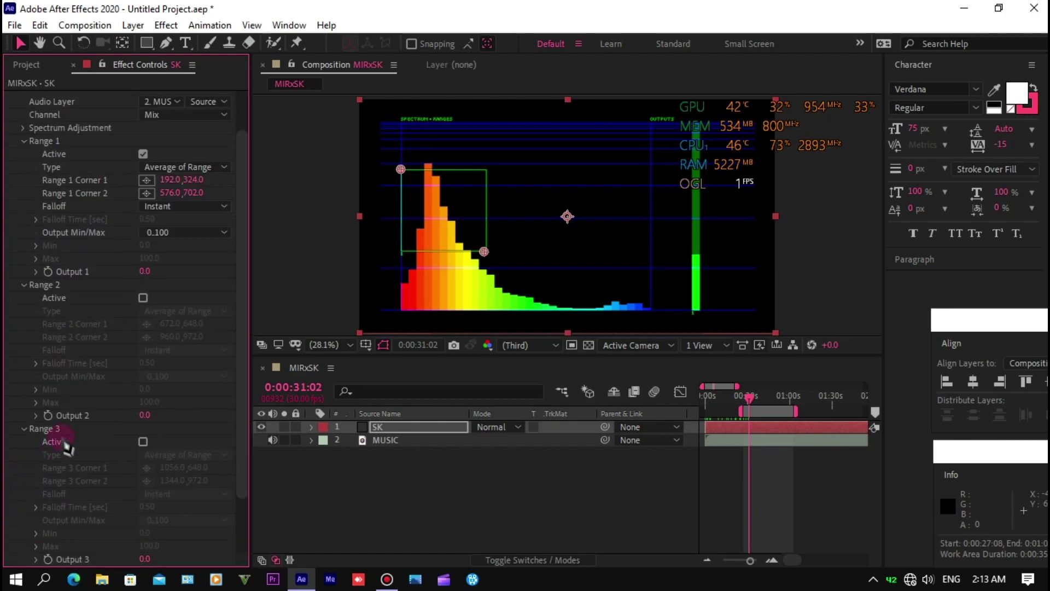
scroll(87, 402, up, 1)
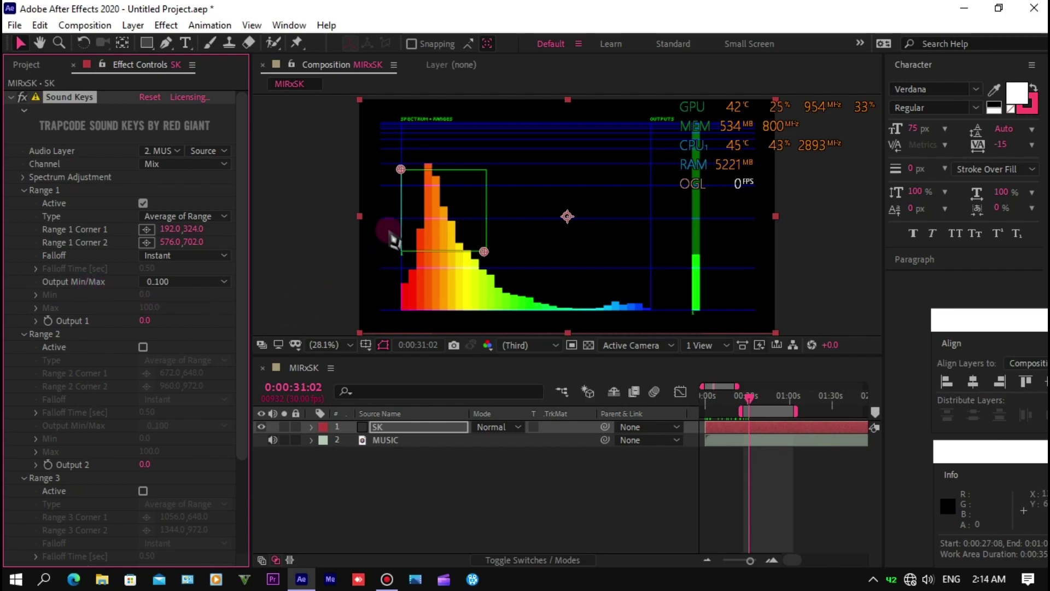
drag(401, 170, 405, 115)
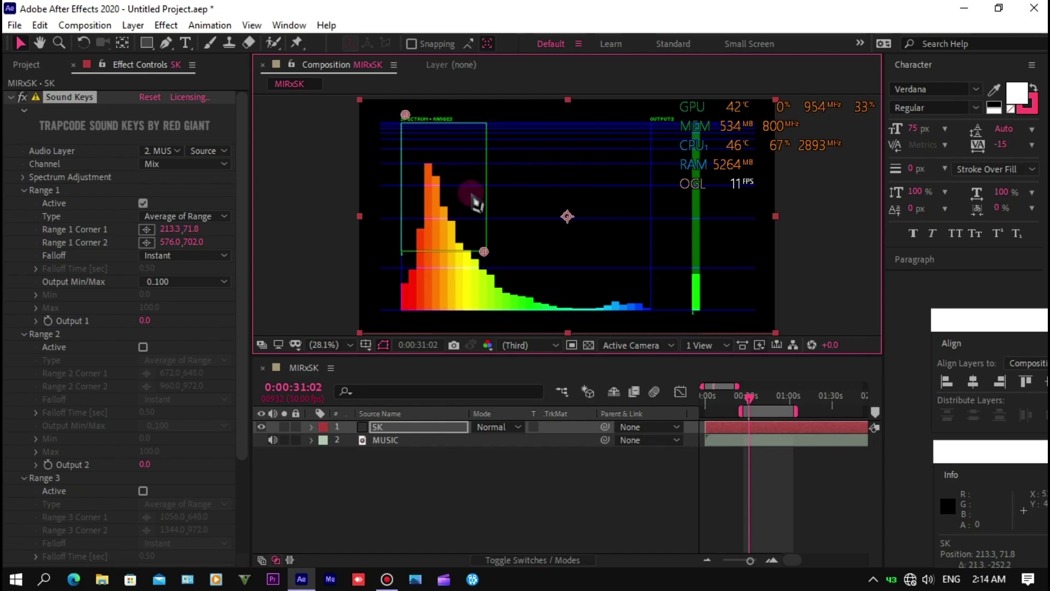
drag(483, 251, 452, 319)
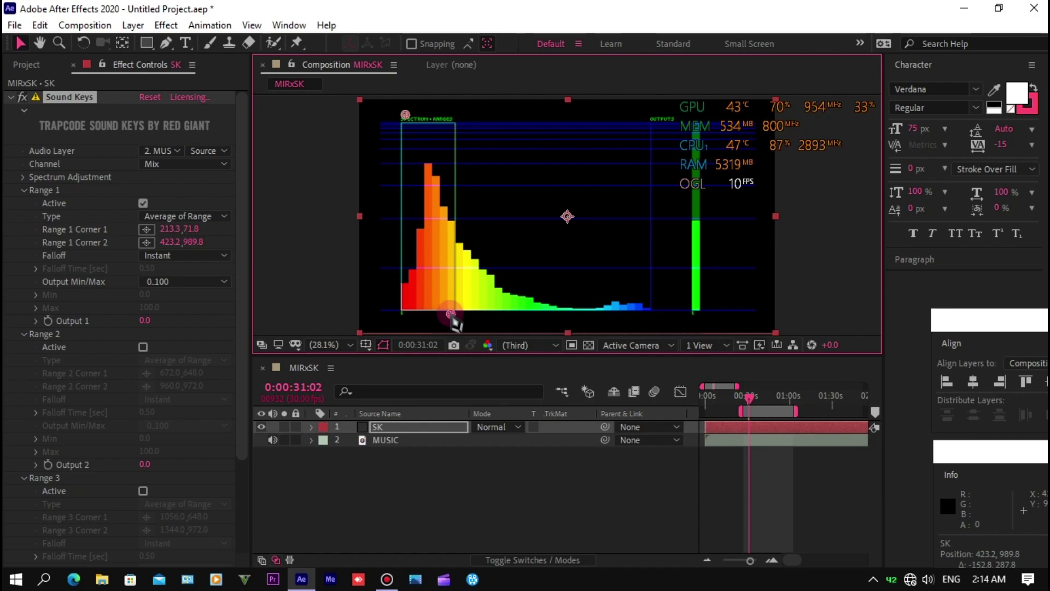
drag(453, 323, 448, 323)
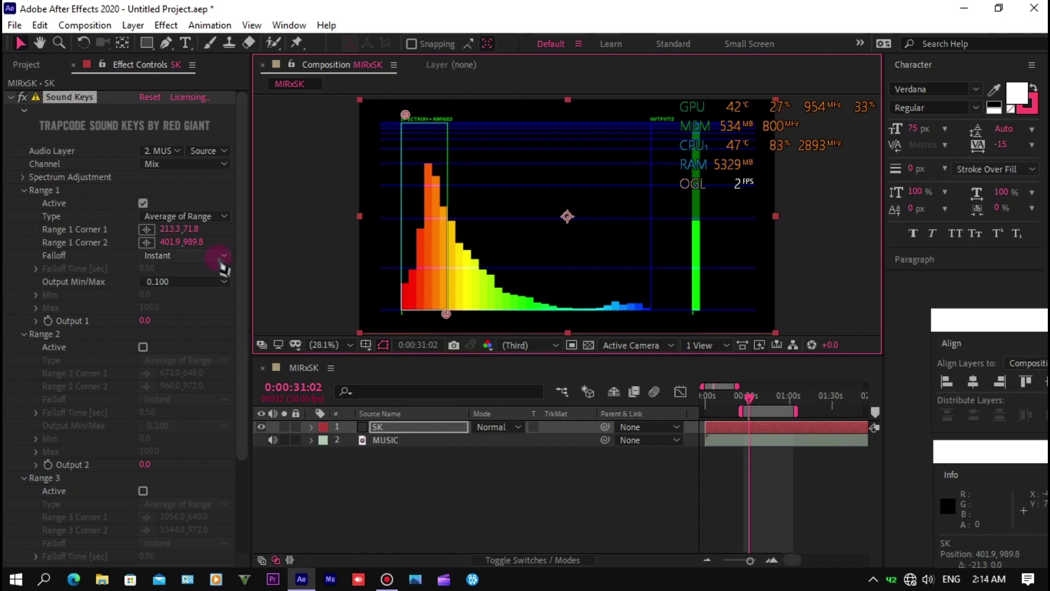
Give Range 1 Exponential falloff and custom output 0.9–5.0, then activate Range 2.
click(222, 259)
click(252, 303)
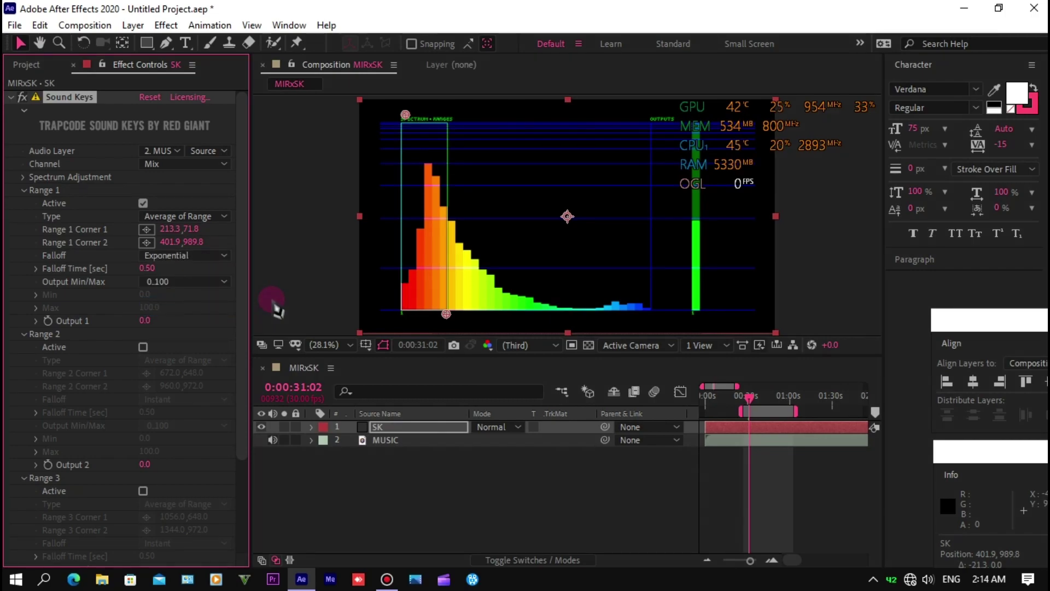
click(208, 256)
click(208, 281)
click(208, 384)
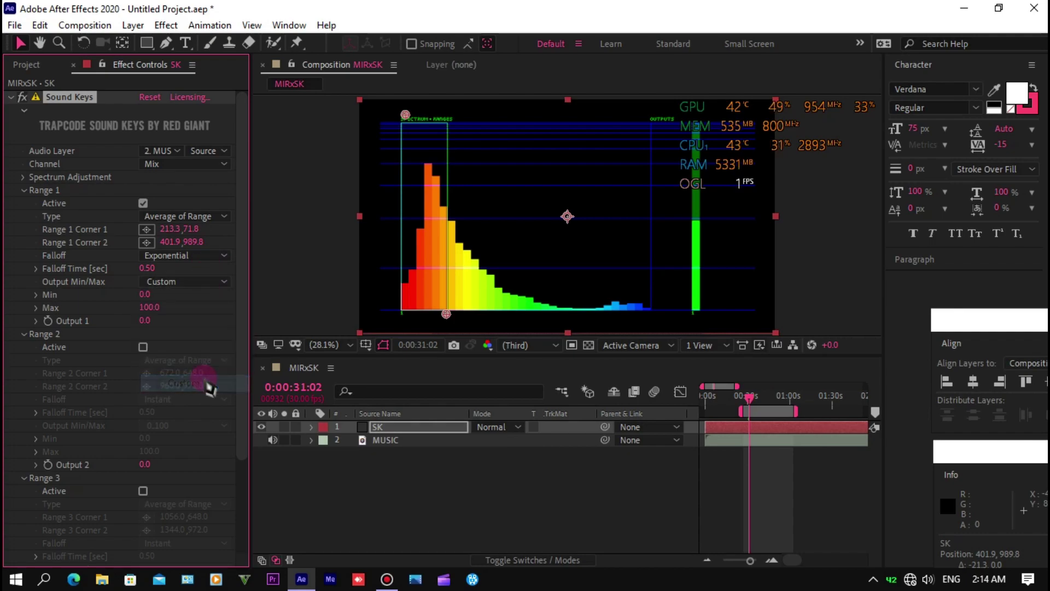
click(149, 296)
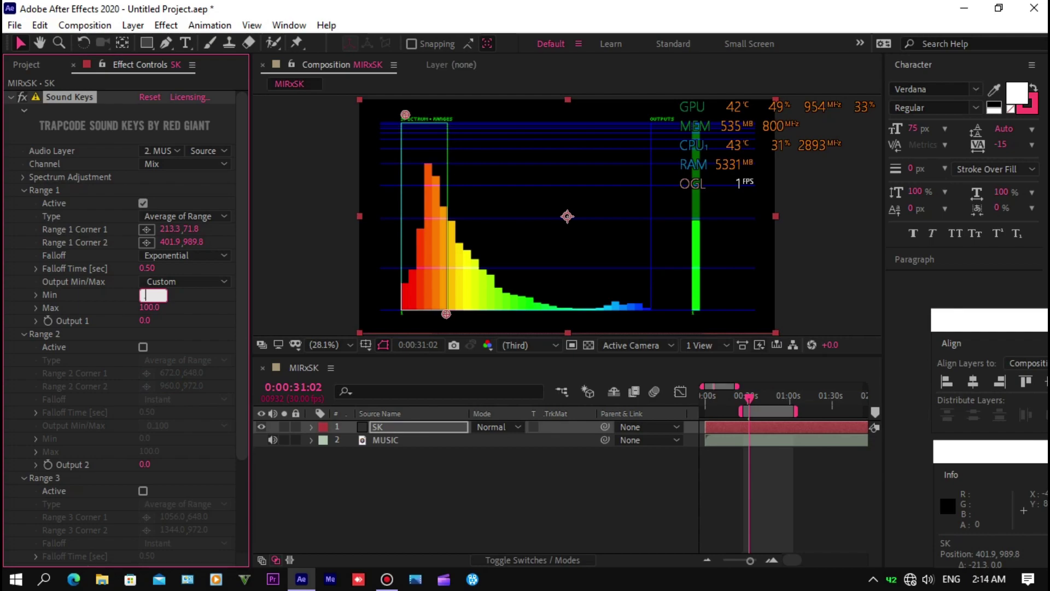
text(9)
click(150, 300)
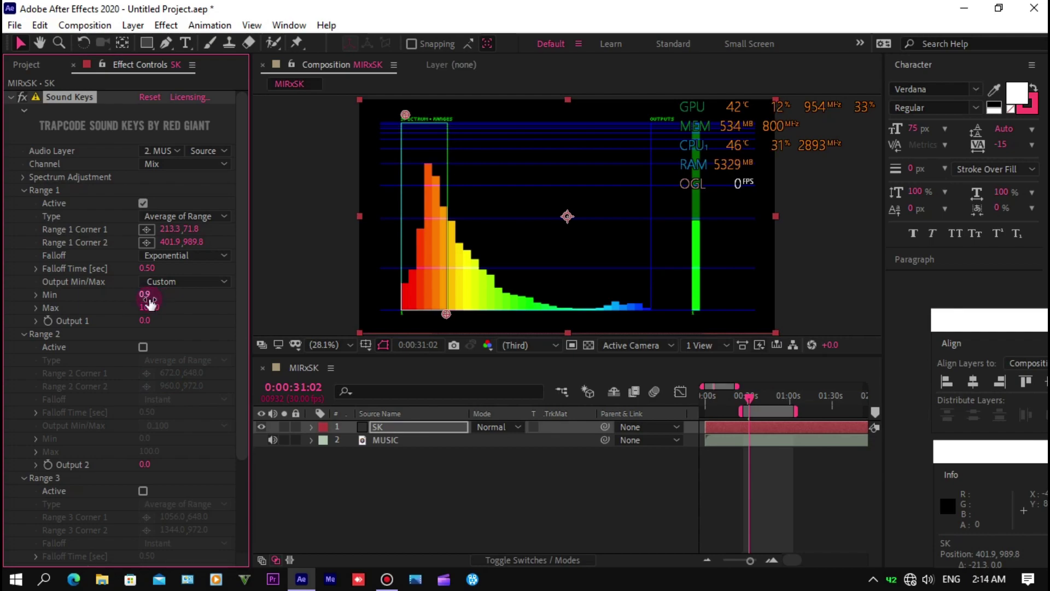
click(150, 306)
text(5)
key(Return)
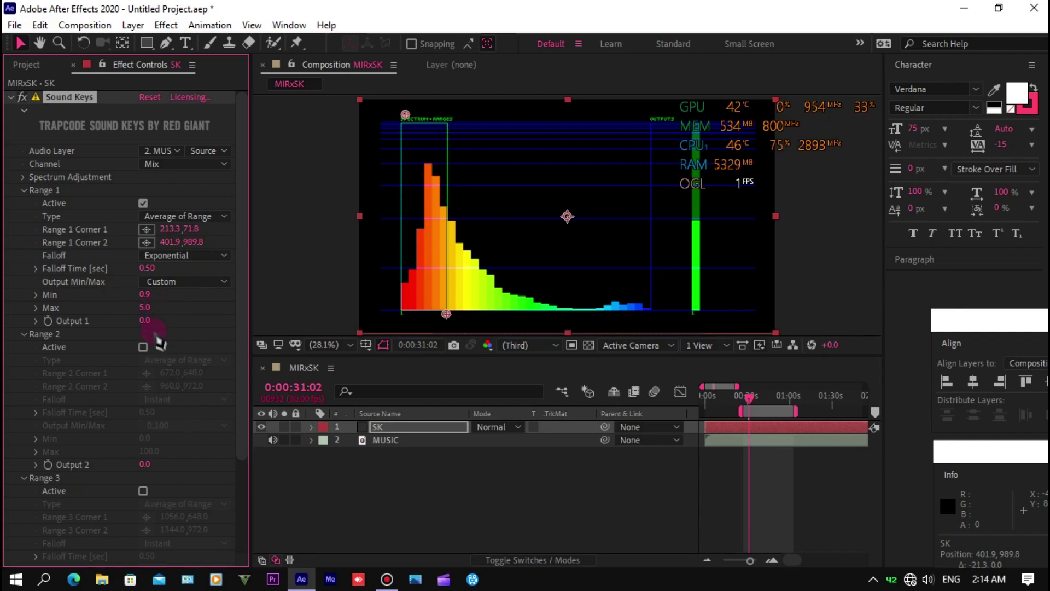
click(142, 346)
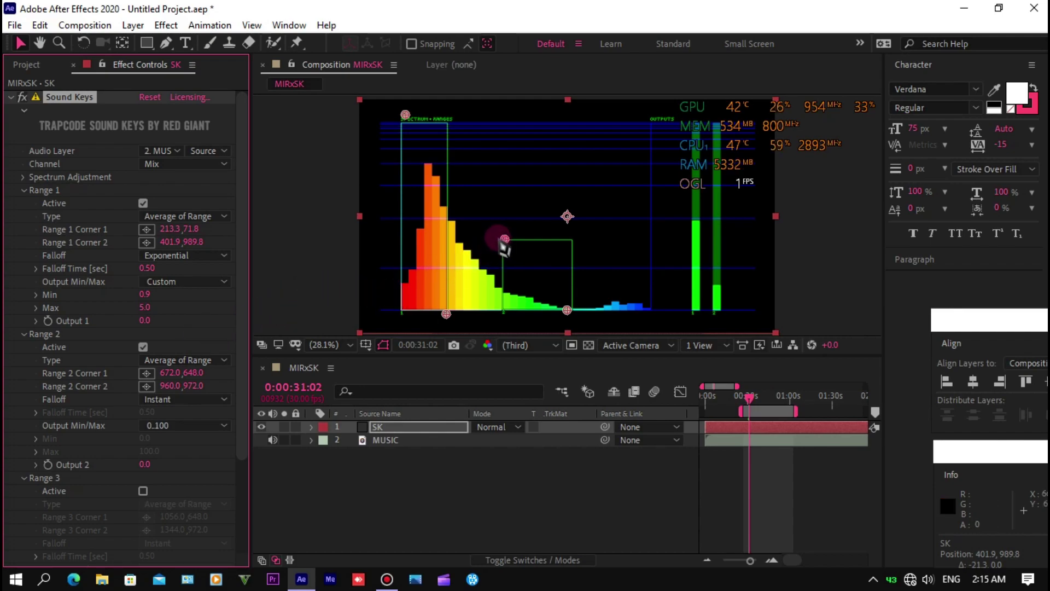
Fit the Range 2 box around the low-frequency bars, corners 345.2,108.0 to 402.2,993.3.
mouse_move(504, 239)
mouse_down()
mouse_move(437, 177)
mouse_move(439, 132)
mouse_up()
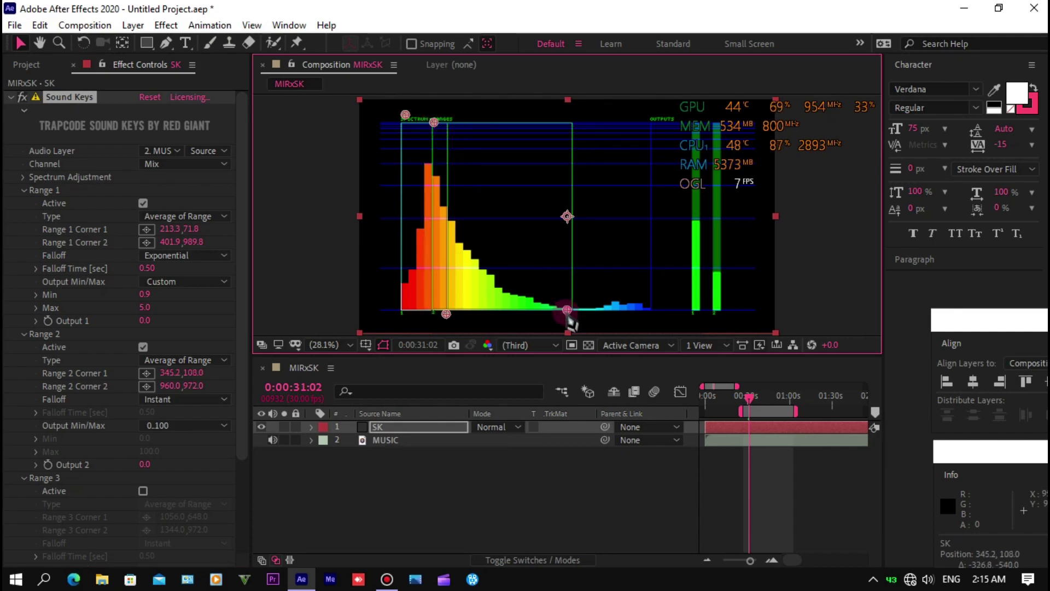
drag(566, 308, 448, 325)
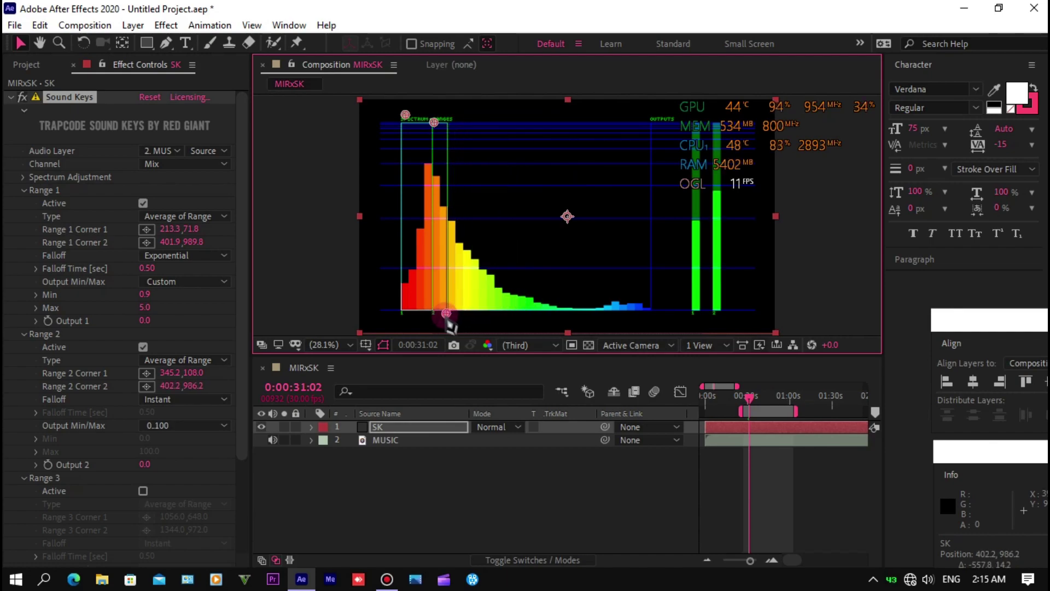
drag(449, 322, 449, 324)
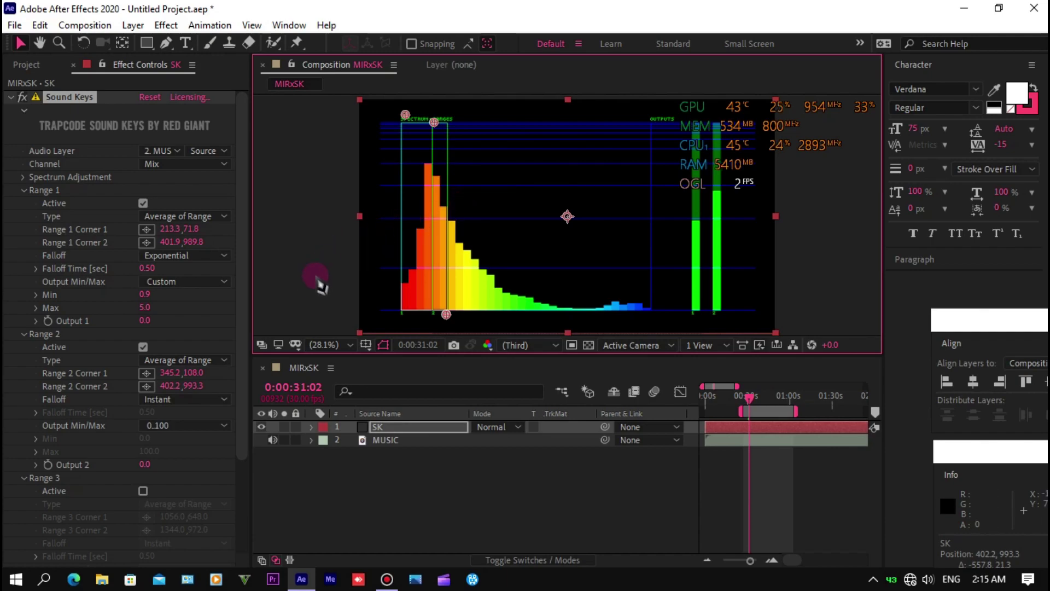
Set Range 2 falloff to None (integrate) and its output to 0..1.
click(194, 400)
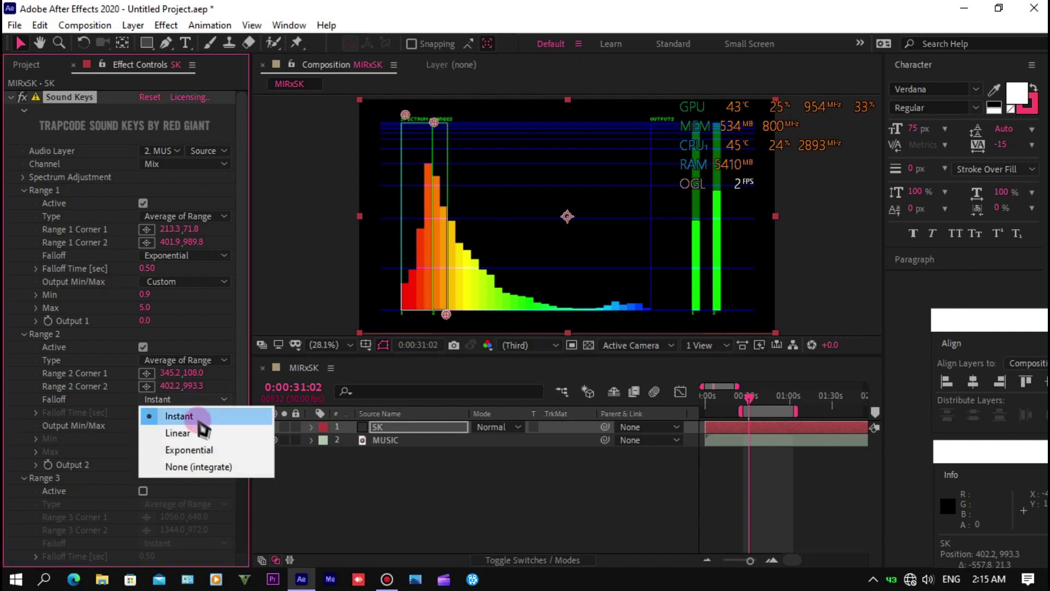
click(207, 467)
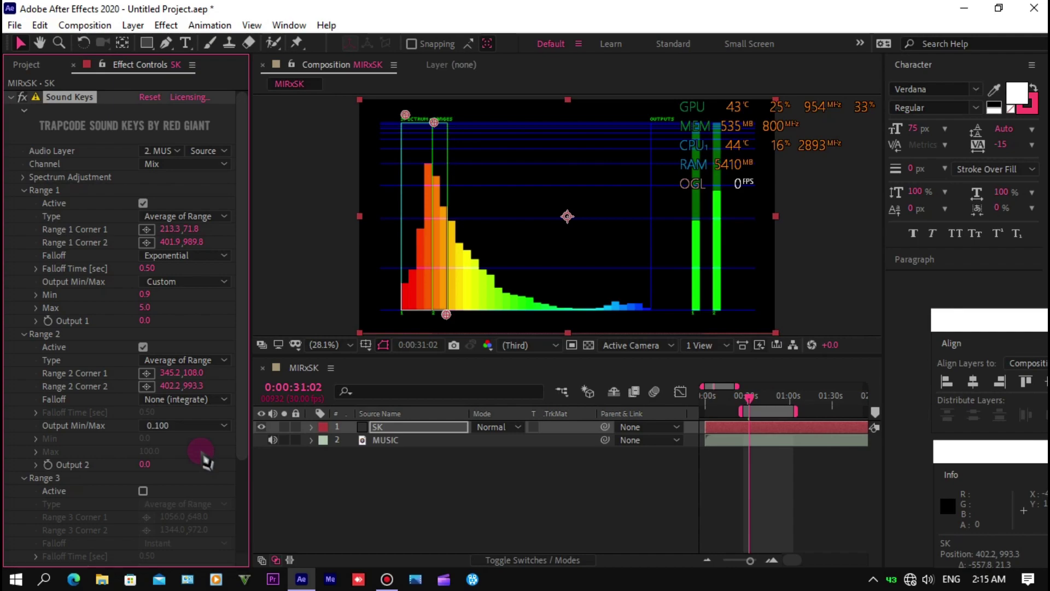
click(204, 427)
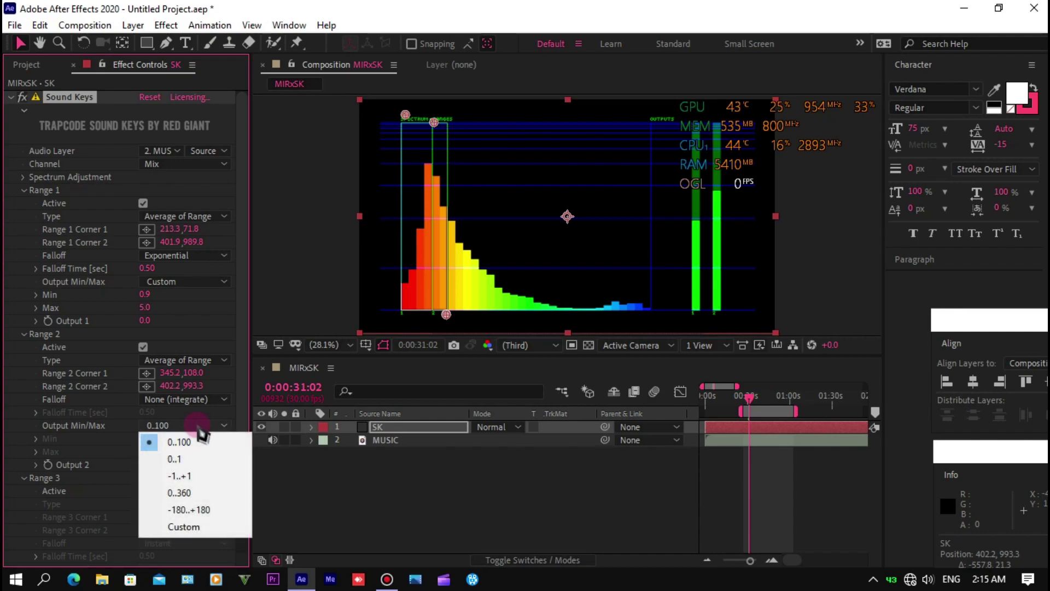
click(201, 459)
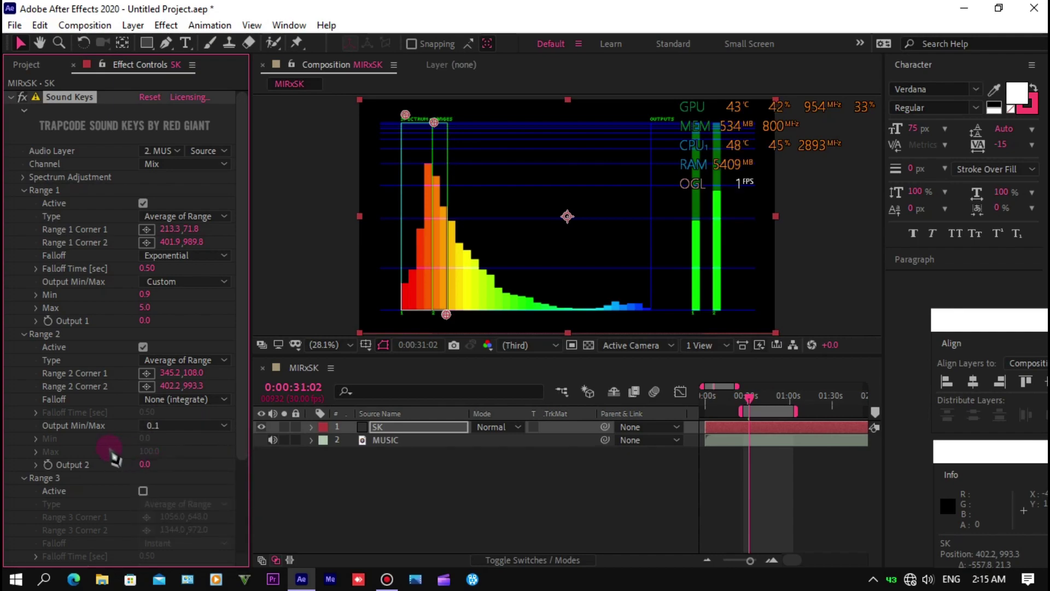
scroll(111, 454, down, 3)
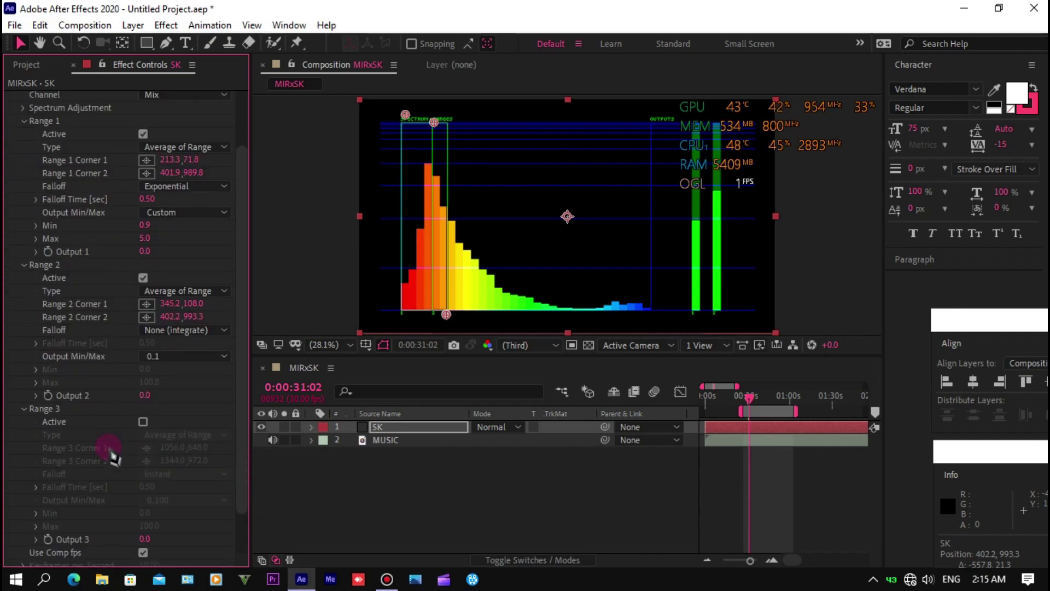
Activate Range 3 with Exponential falloff and a Custom 30–100 output.
click(143, 421)
scroll(115, 439, down, 2)
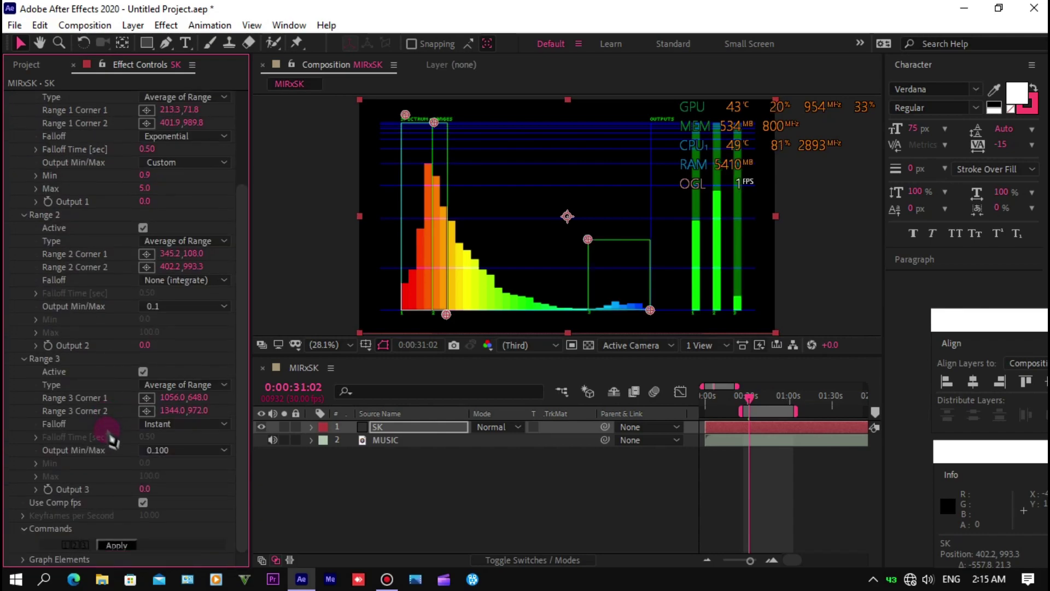
click(164, 425)
click(188, 474)
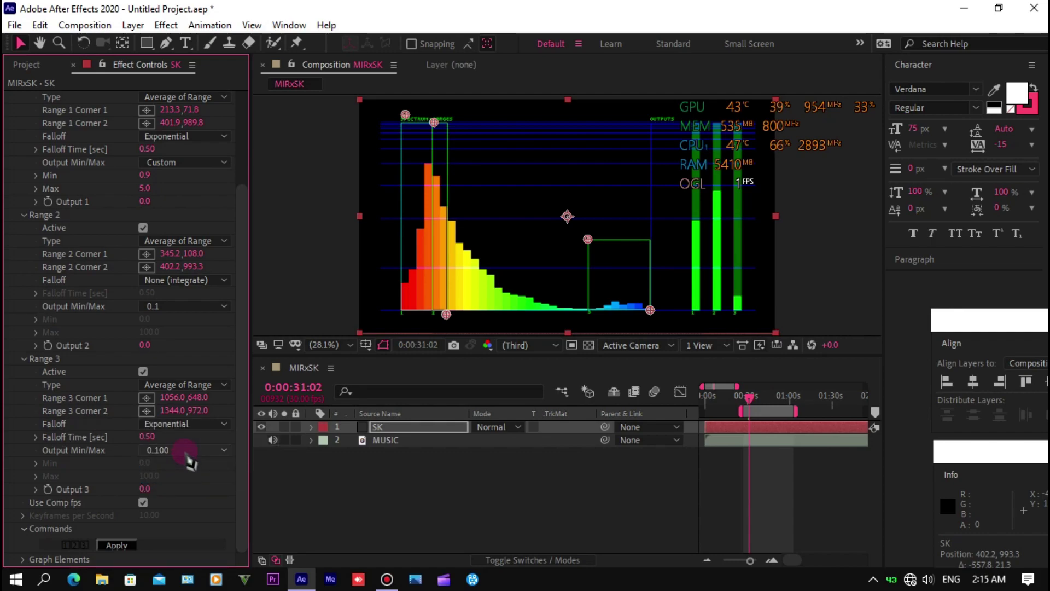
click(186, 457)
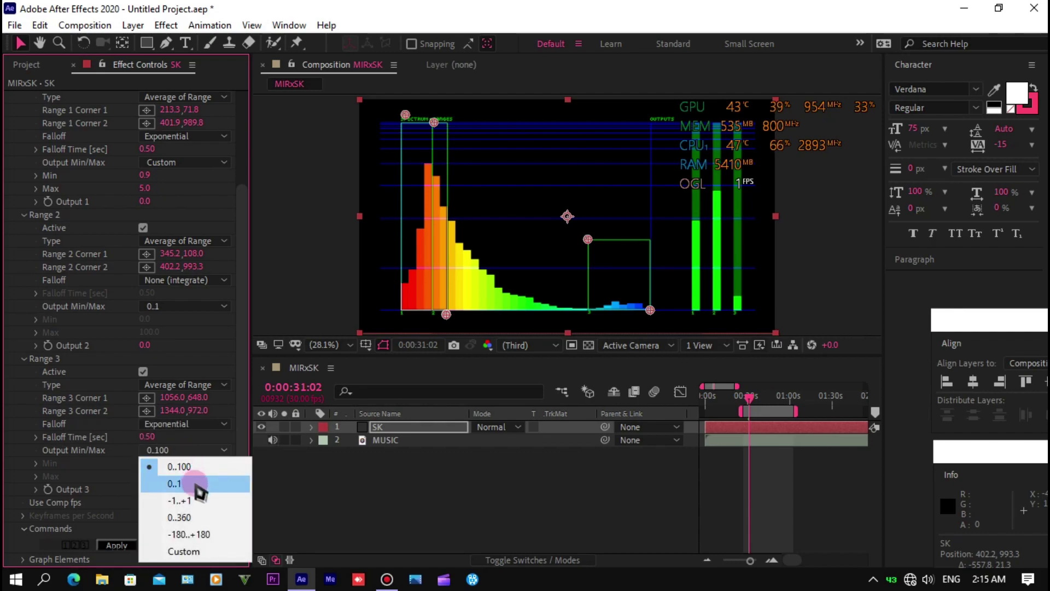
click(196, 484)
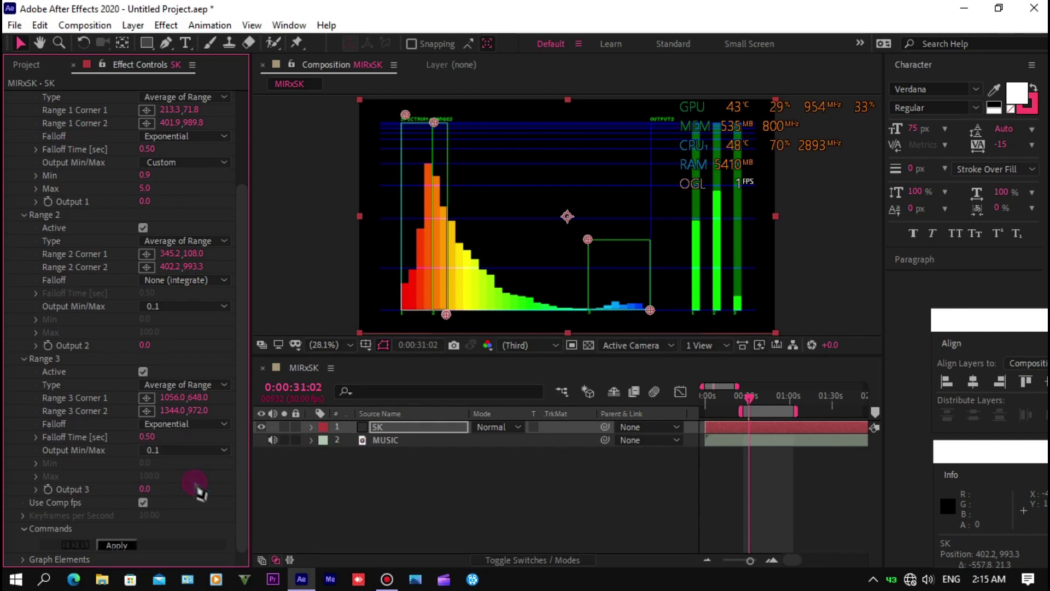
click(194, 455)
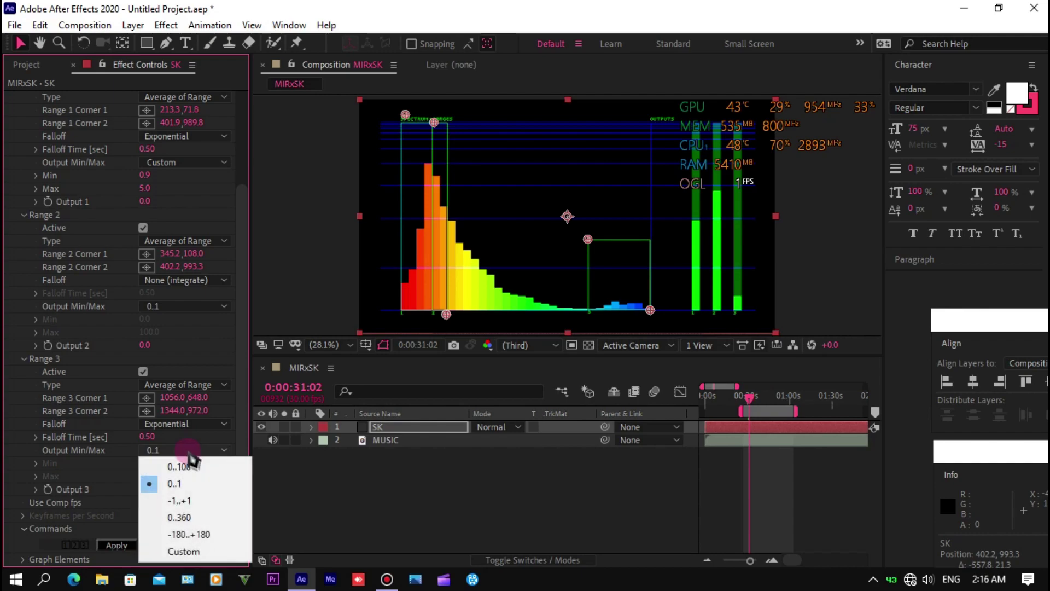
click(207, 550)
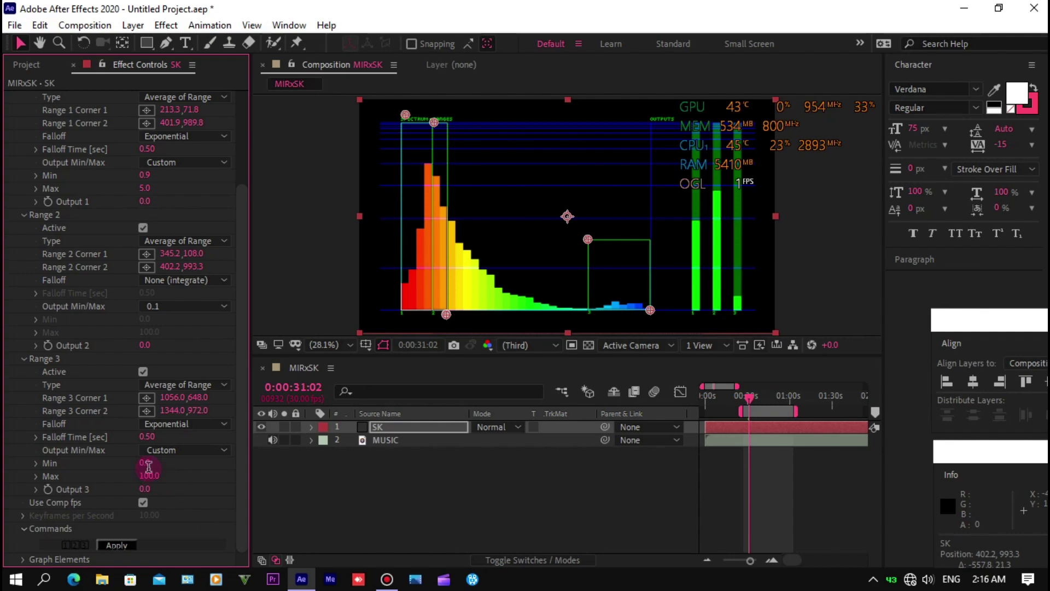
text(30)
click(167, 367)
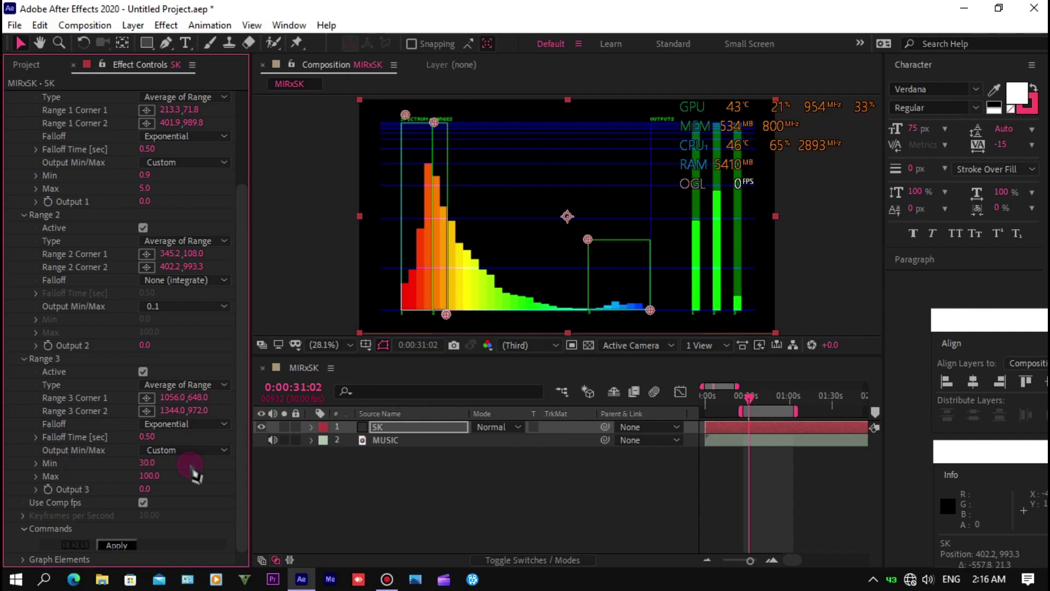
Bake the Sound Keys outputs into keyframes and hide the SK layer.
click(125, 545)
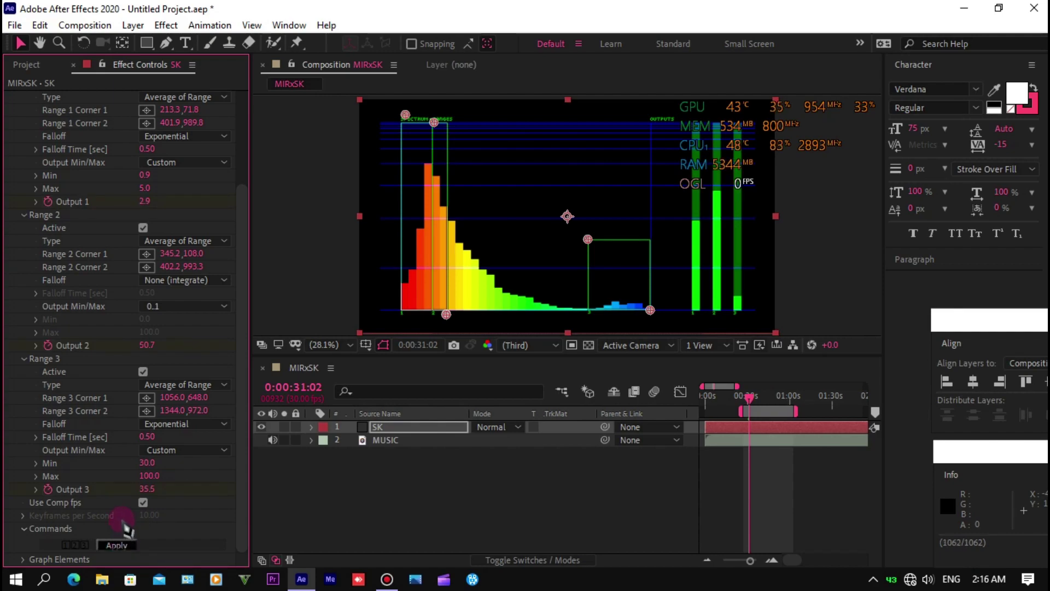
click(303, 495)
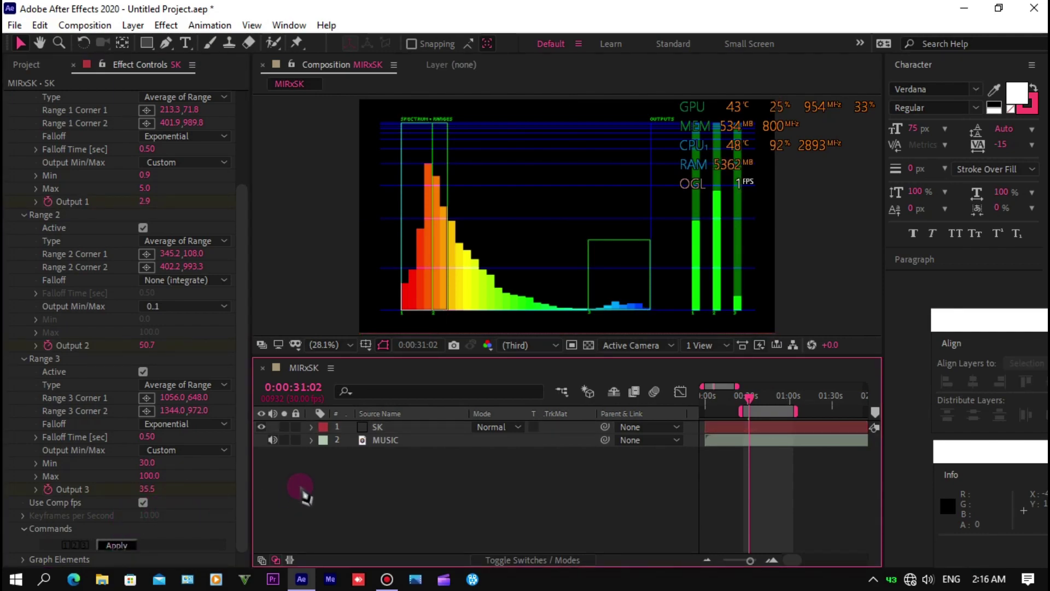
click(262, 427)
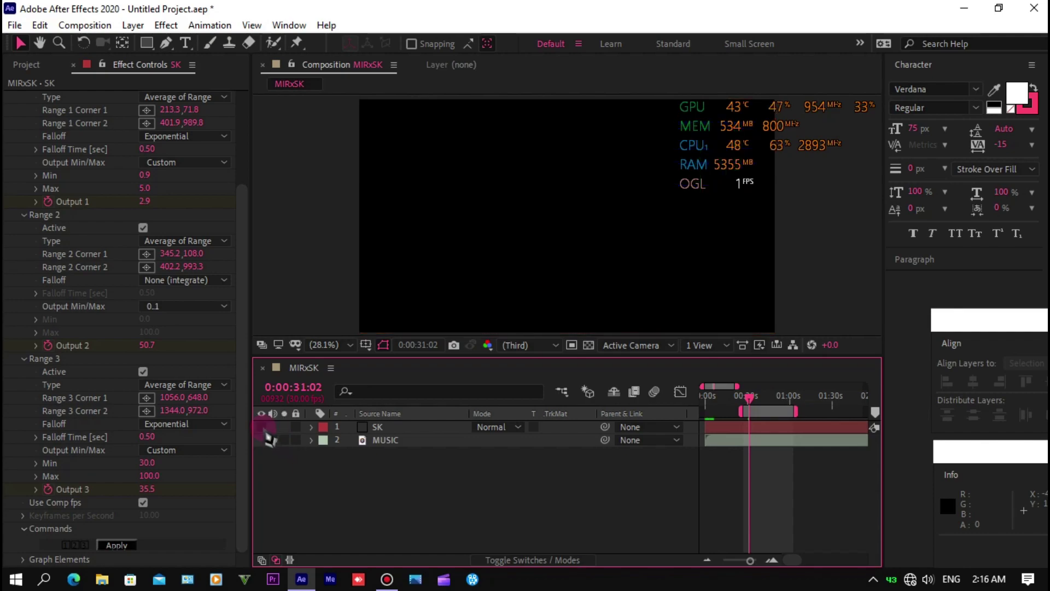
Create a new full-frame solid layer named Mir.
right_click(336, 487)
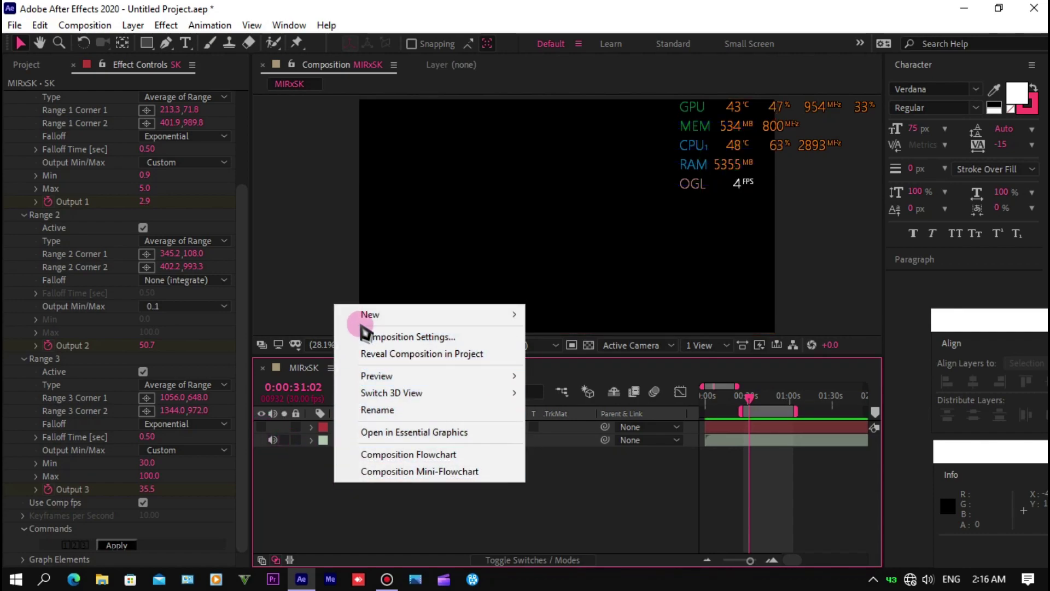
mouse_move(382, 315)
click(544, 353)
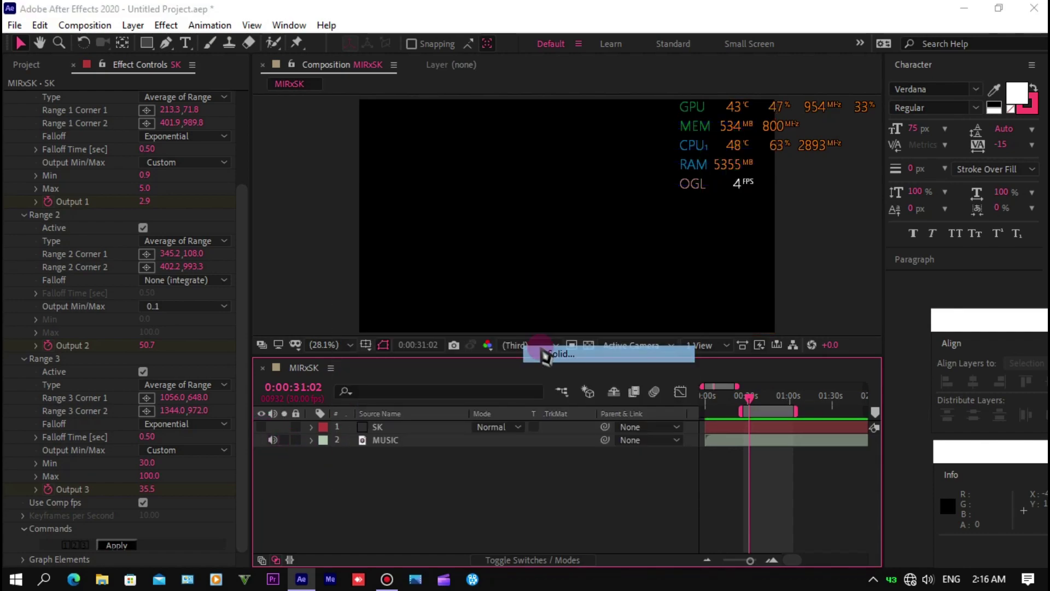
text(Mir)
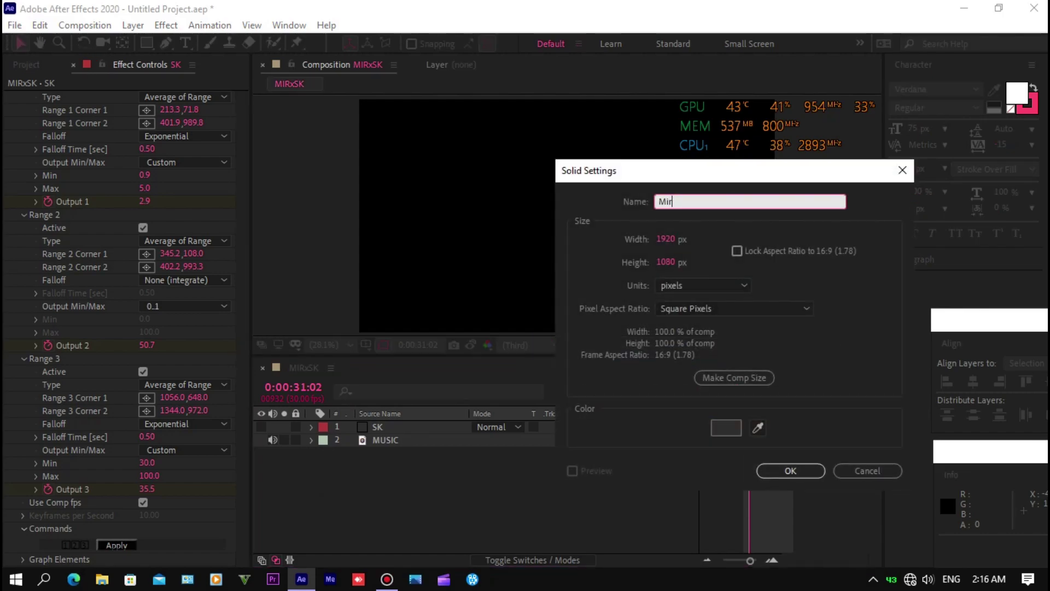
key(Return)
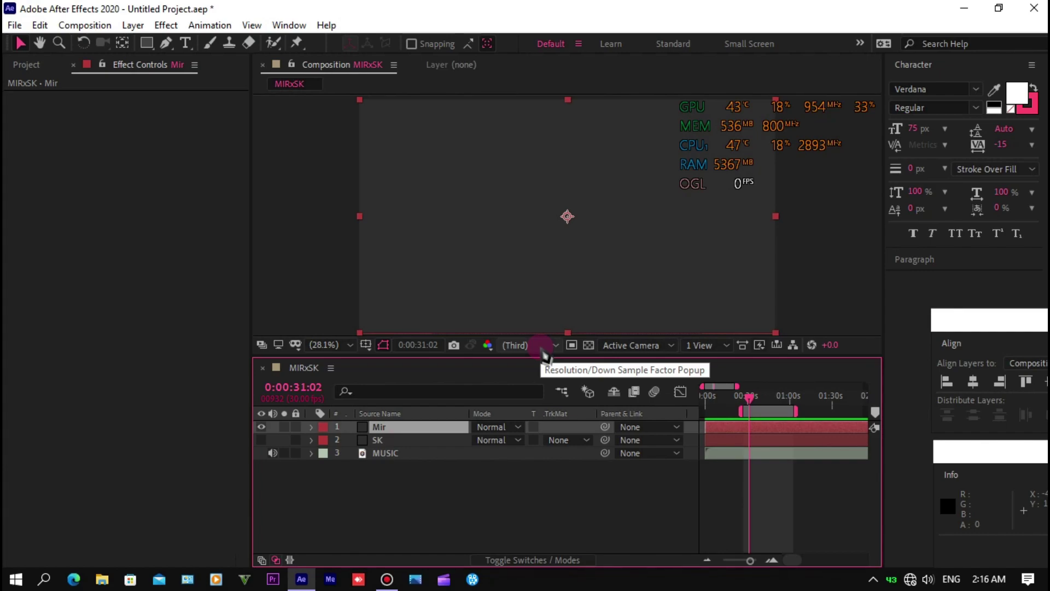
Apply the Trapcode Mir 3 effect to the Mir layer via the mir search.
key(ctrl+space)
text(mir)
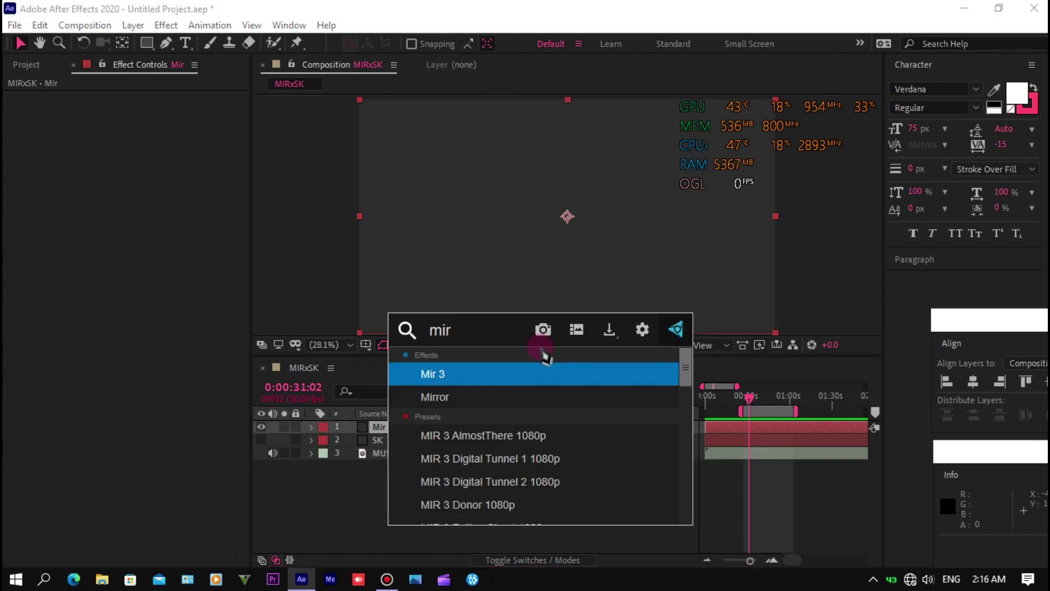
key(Return)
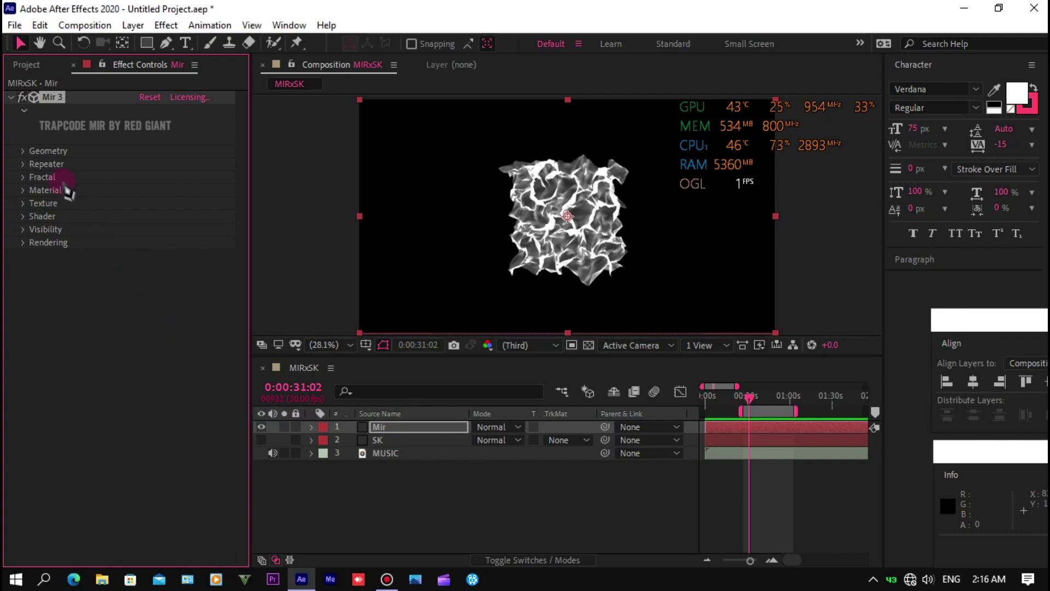
Switch Mir 3 geometry to separate XYZ size and make the plane 4000×4000.
click(23, 151)
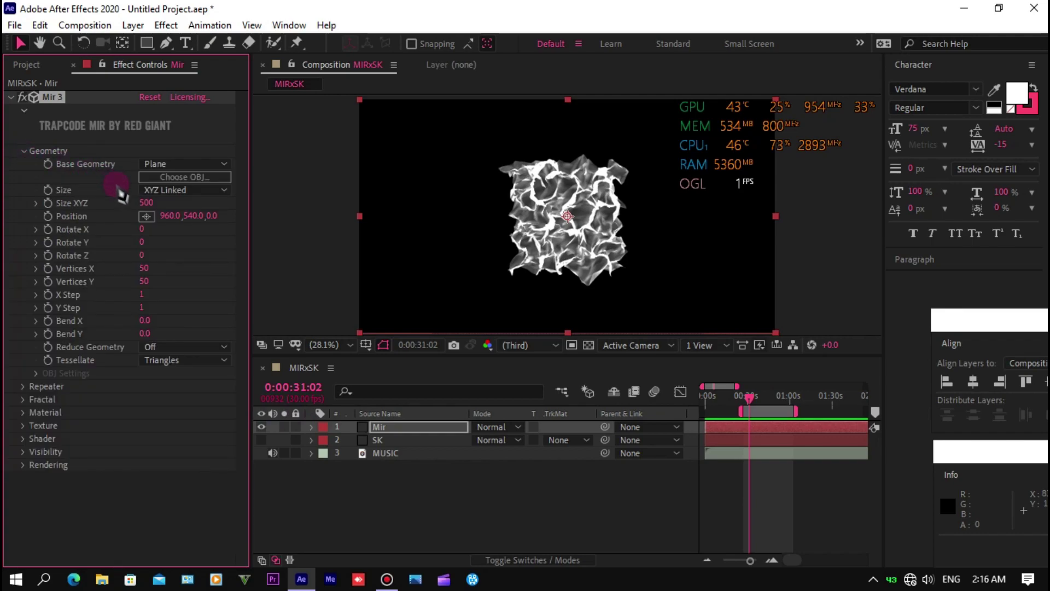
click(151, 190)
click(167, 222)
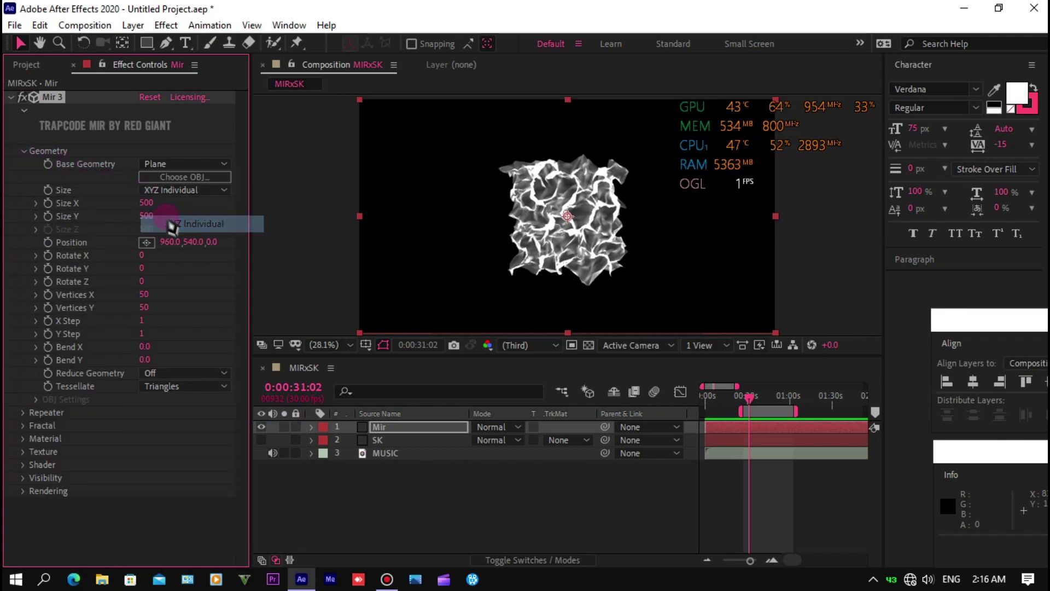
click(149, 217)
text(4000)
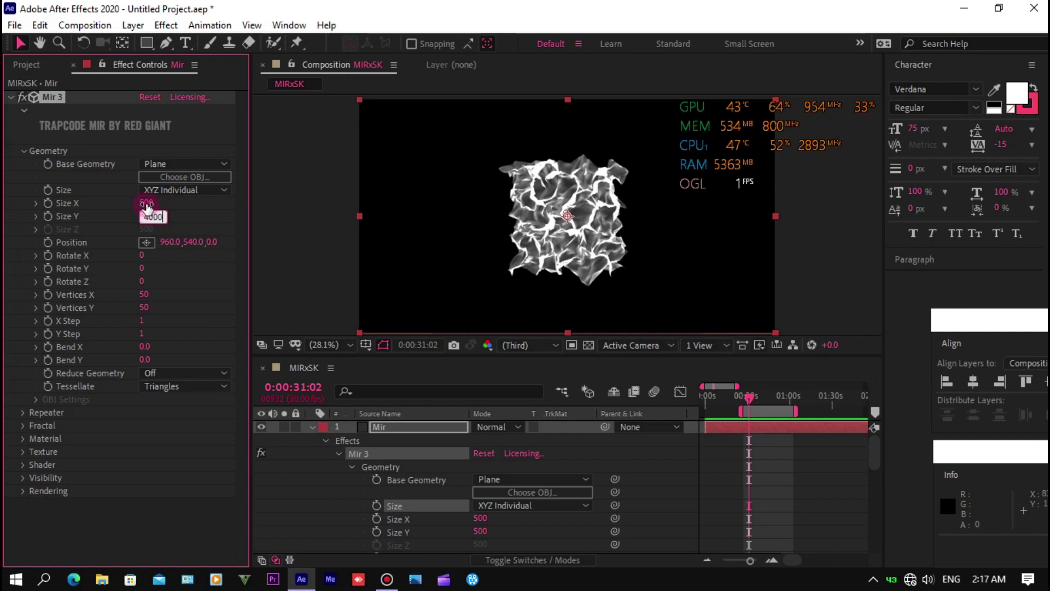
click(146, 203)
text(4000)
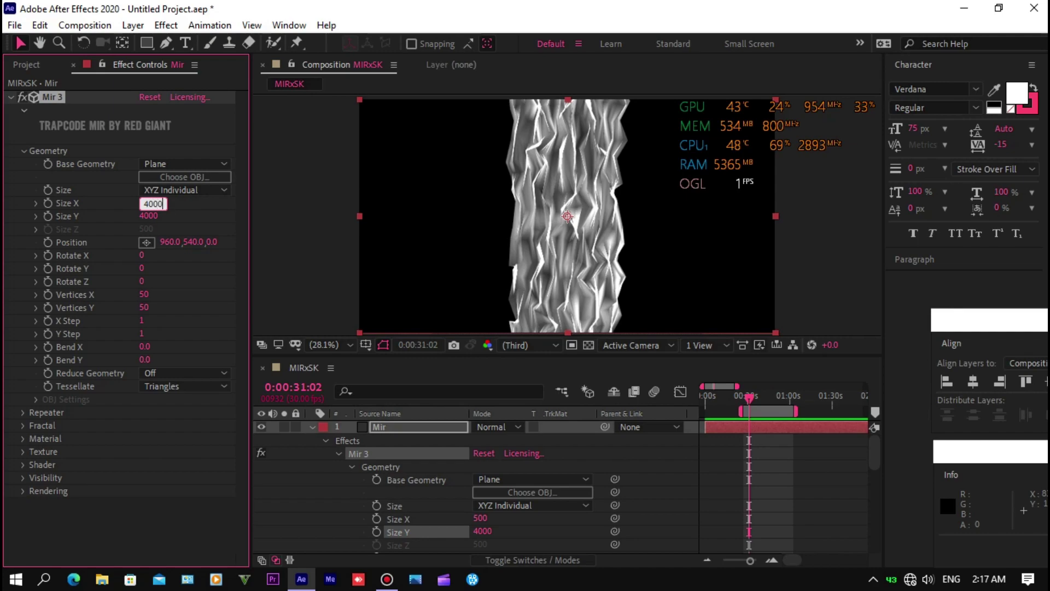
key(Return)
Set Mir 3 Vertices X to 15 and Vertices Y to 300.
click(148, 255)
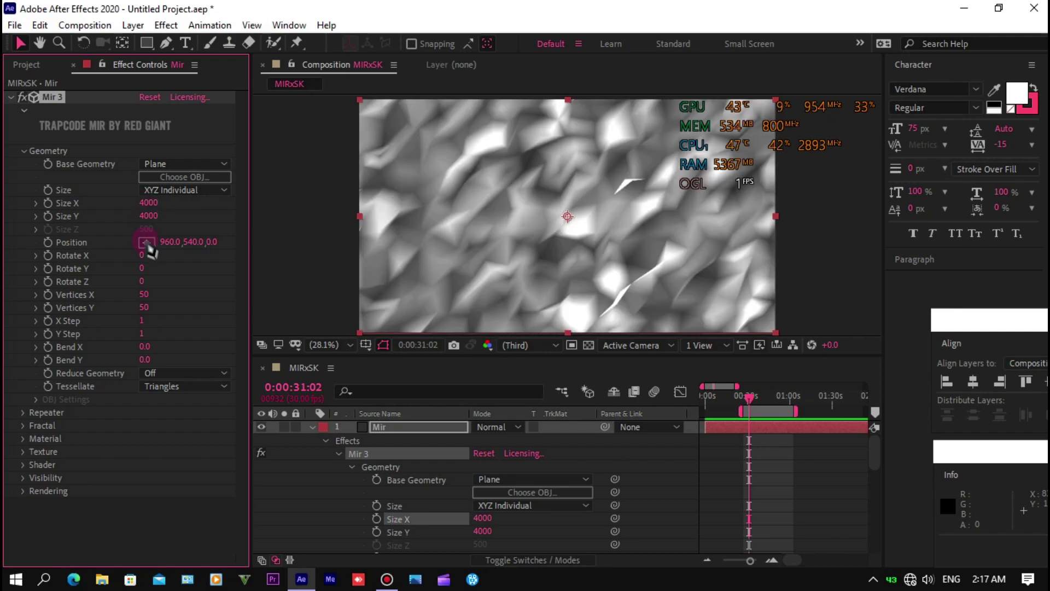
click(145, 294)
text(1)
text(0)
key(Return)
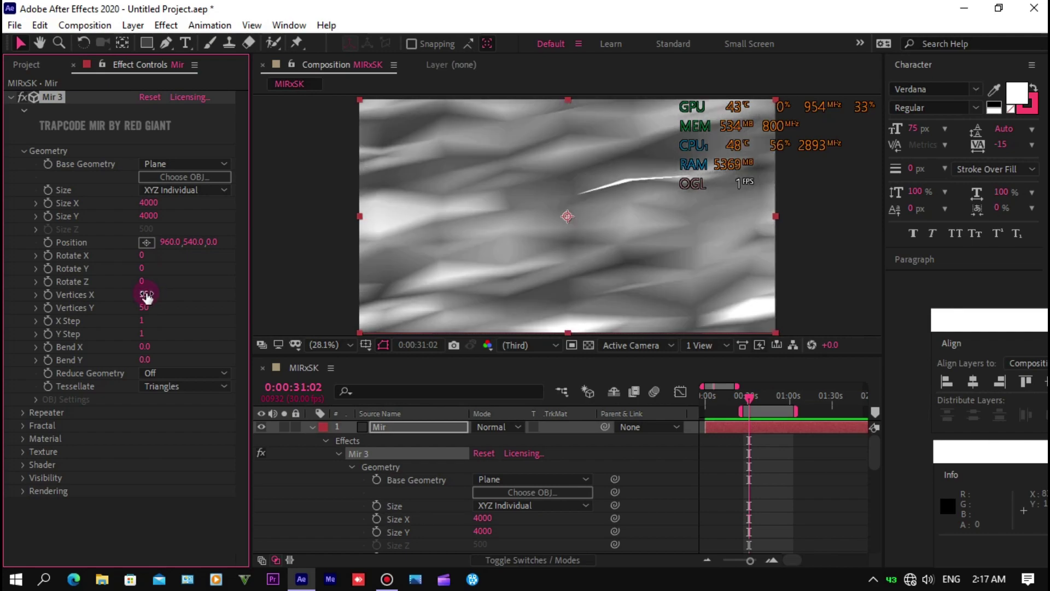
click(144, 308)
text(300)
key(Return)
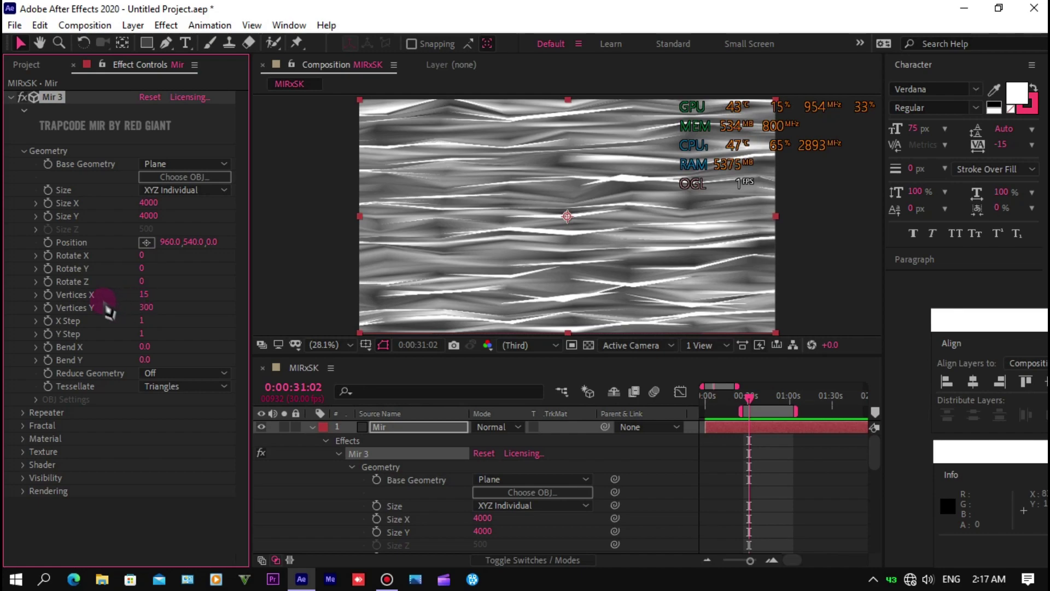
Set the Mir fractal Frequency to 2500, Complexity to 10 and Oct Scale to 0.
click(24, 426)
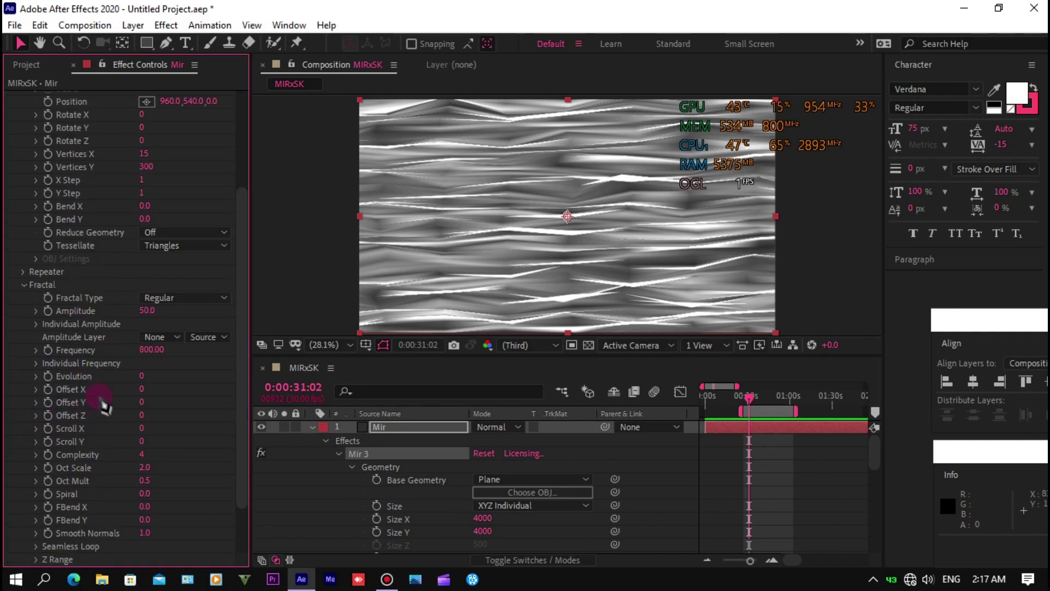
click(141, 350)
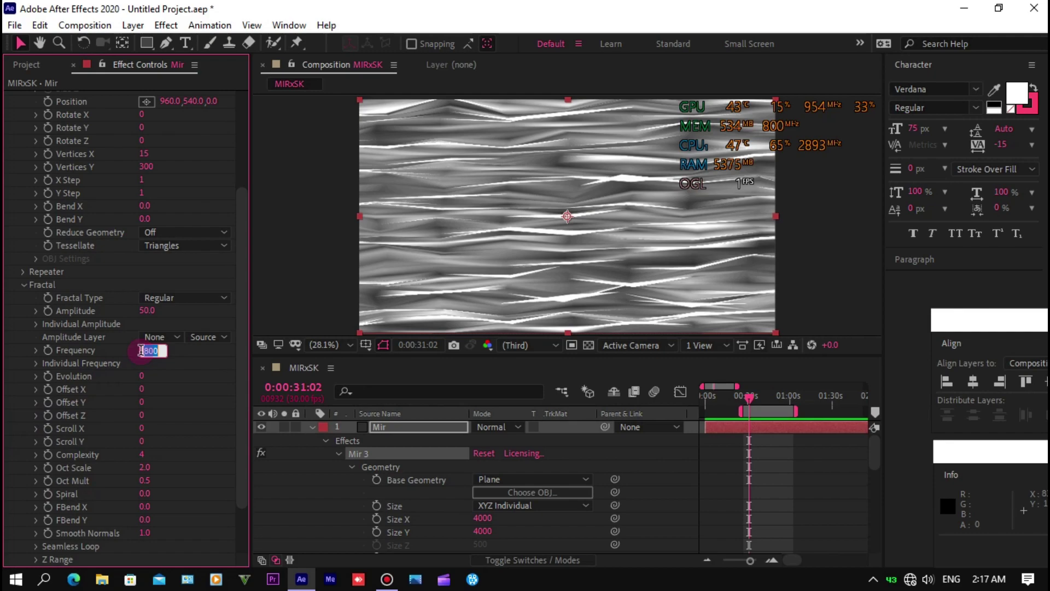
text(25)
key(Return)
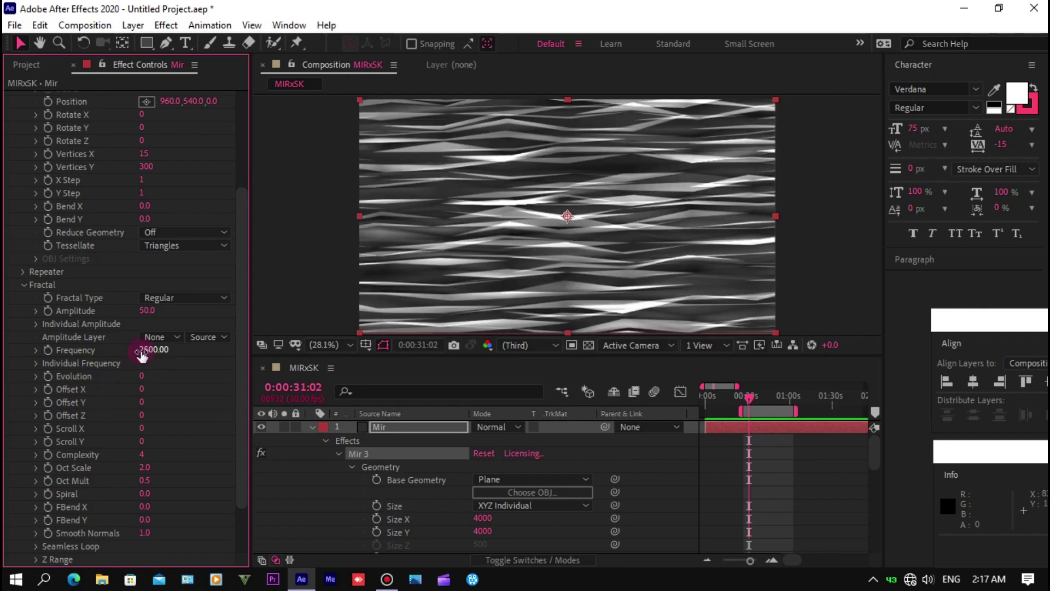
click(142, 454)
text(6)
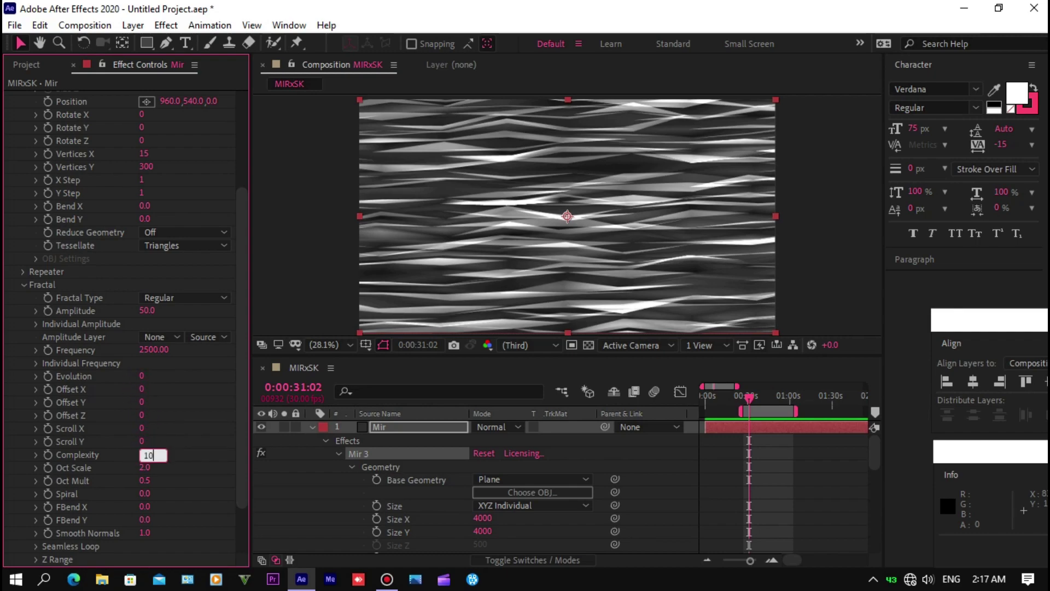
key(Return)
click(143, 454)
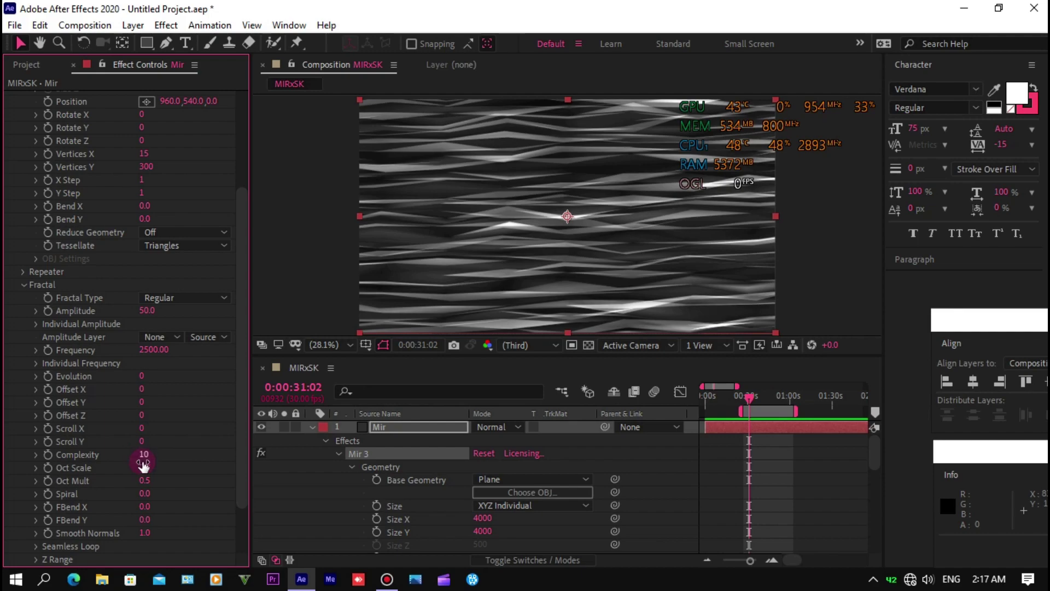
text(10)
key(Tab)
text(0)
key(Return)
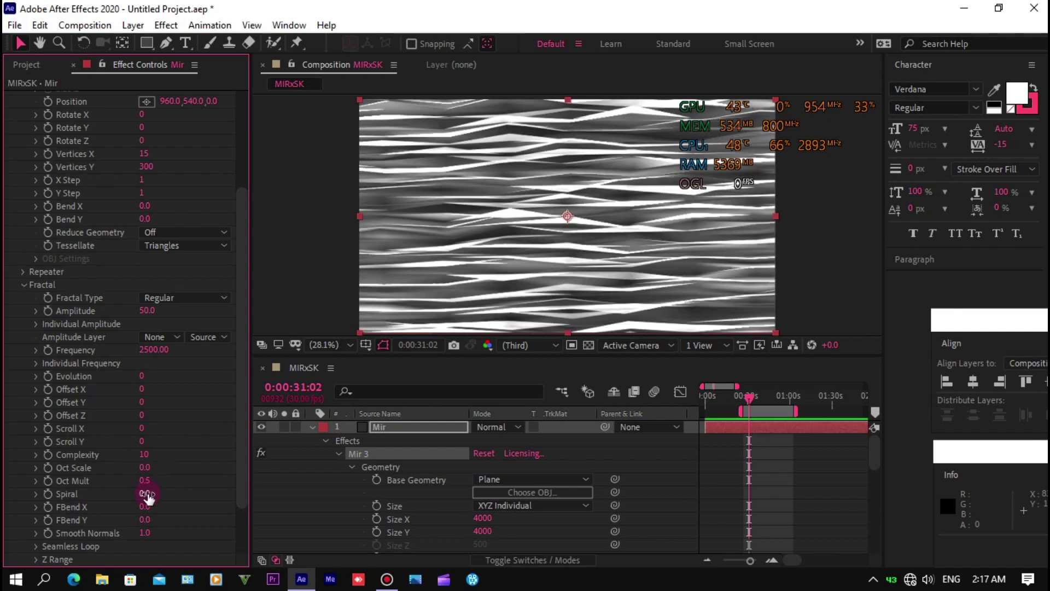
Set the Mir fractal Spiral to 0.1.
click(145, 493)
text(.7)
key(Return)
click(147, 494)
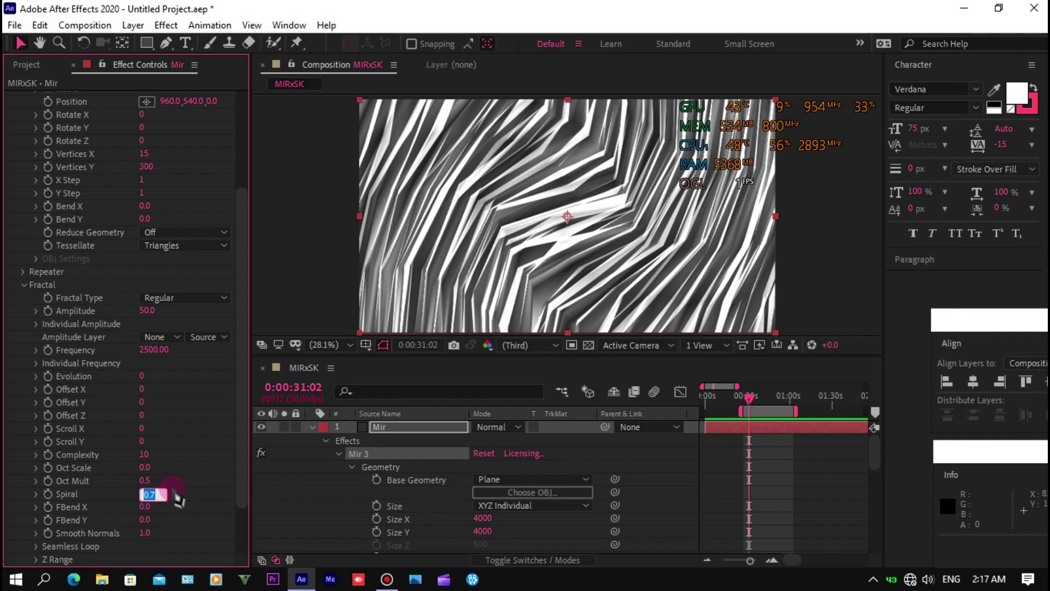
key(BackSpace)
click(172, 490)
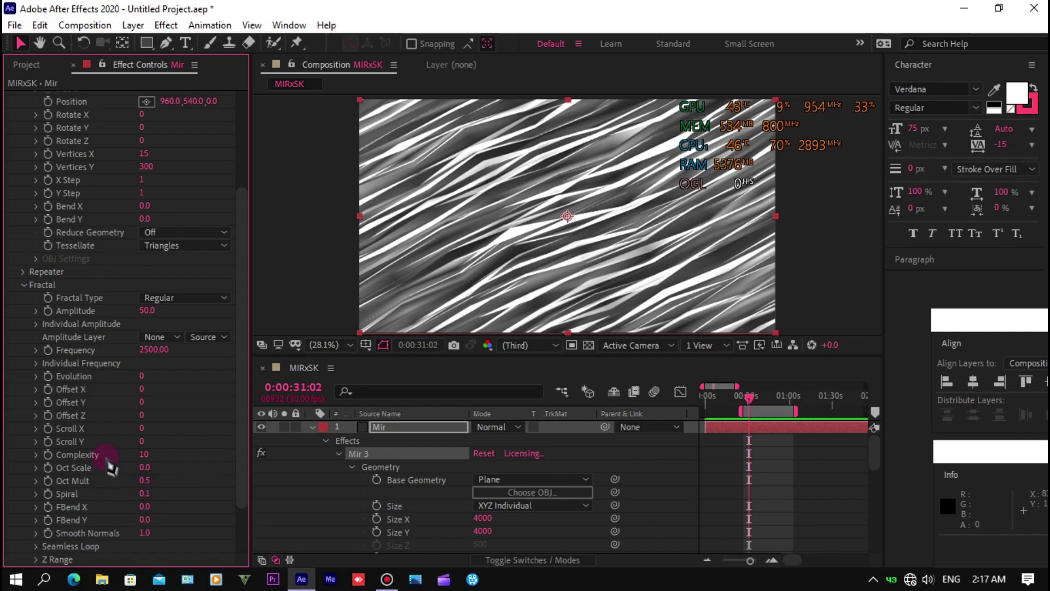
scroll(111, 467, up, 1)
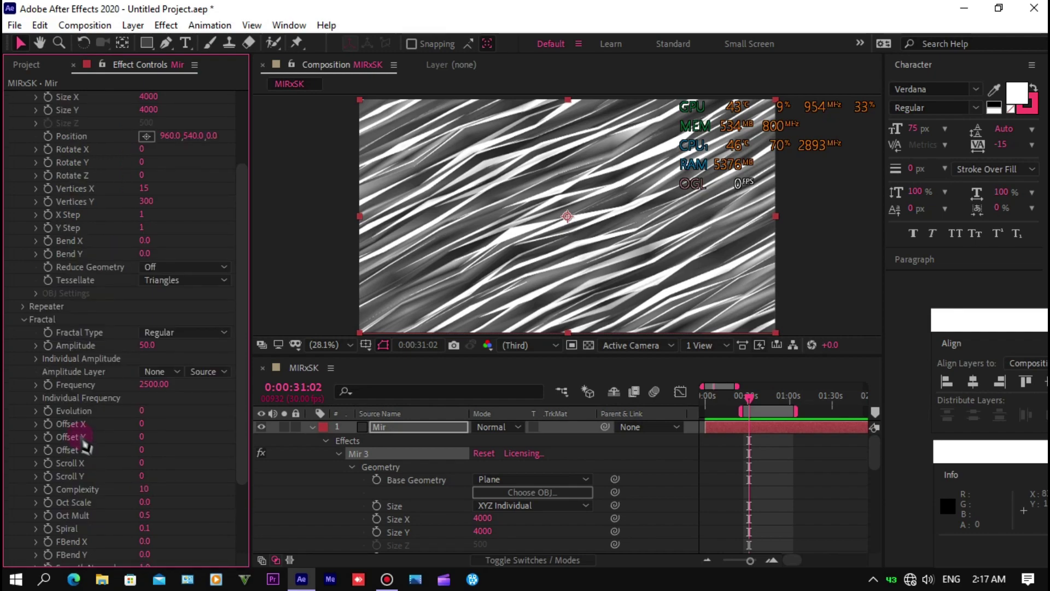
Drive Mir 3's Evolution with a time*2 expression so the streaks animate continuously.
alt+click(49, 411)
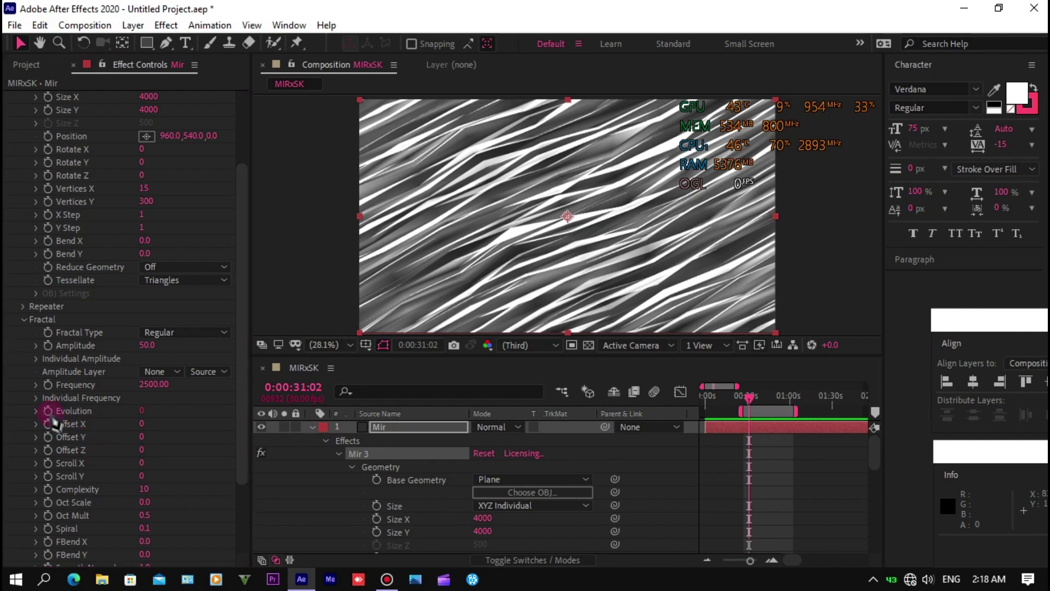
text(time)
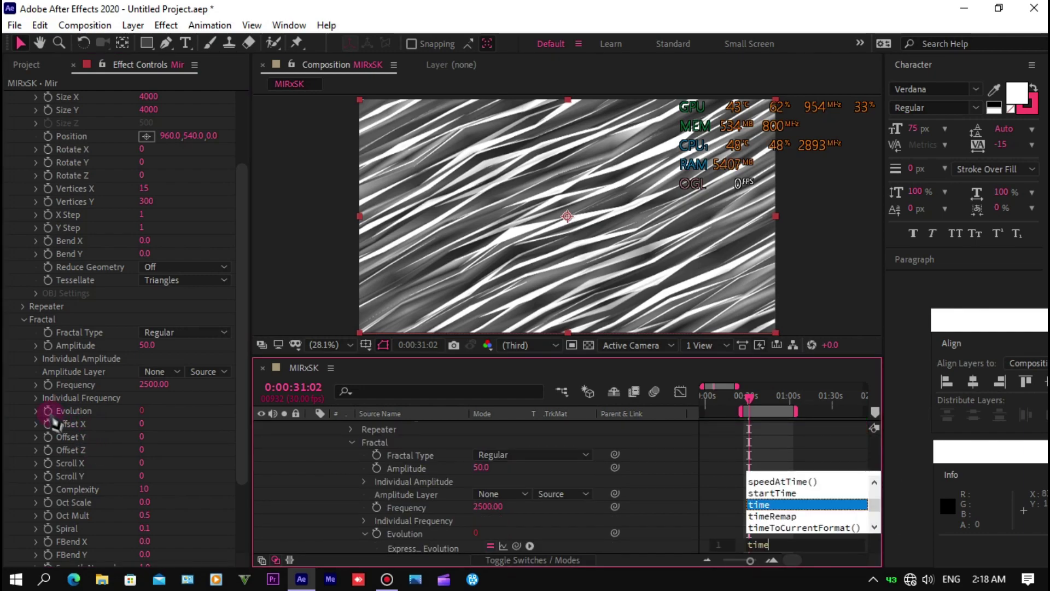
text(*)
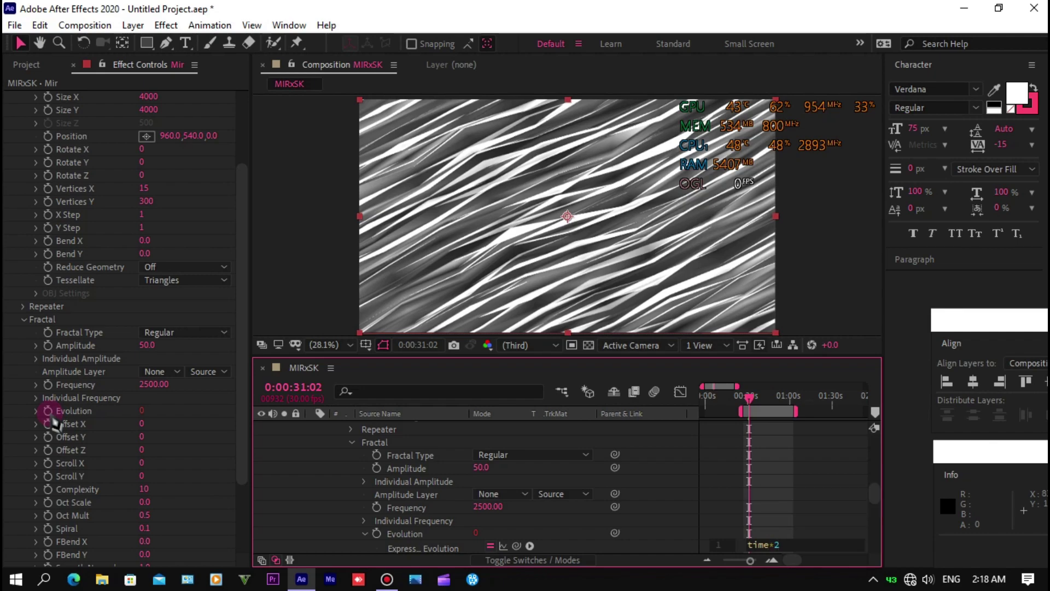
click(70, 419)
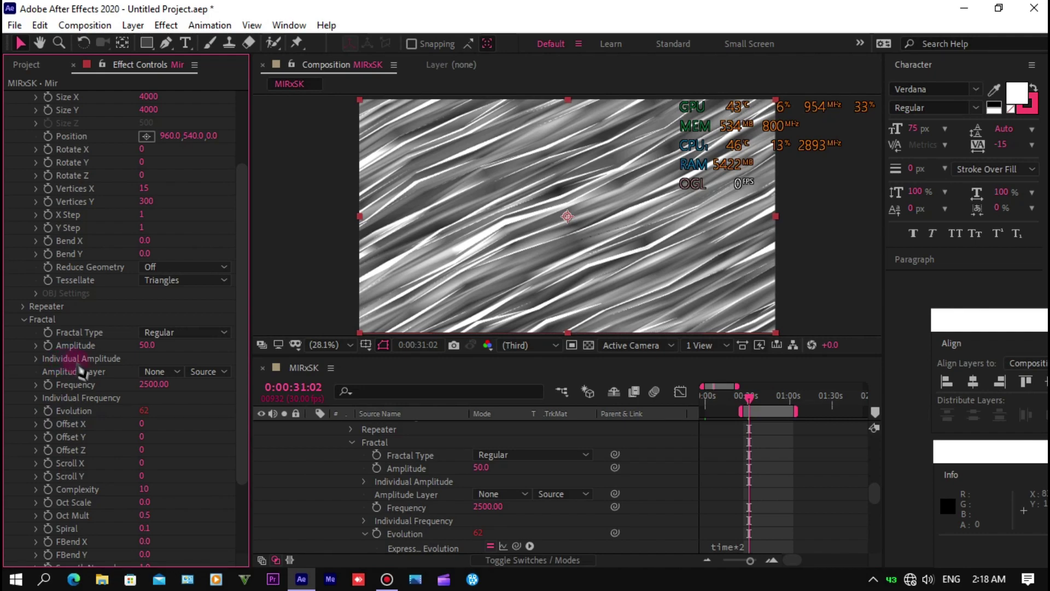
scroll(83, 339, up, 3)
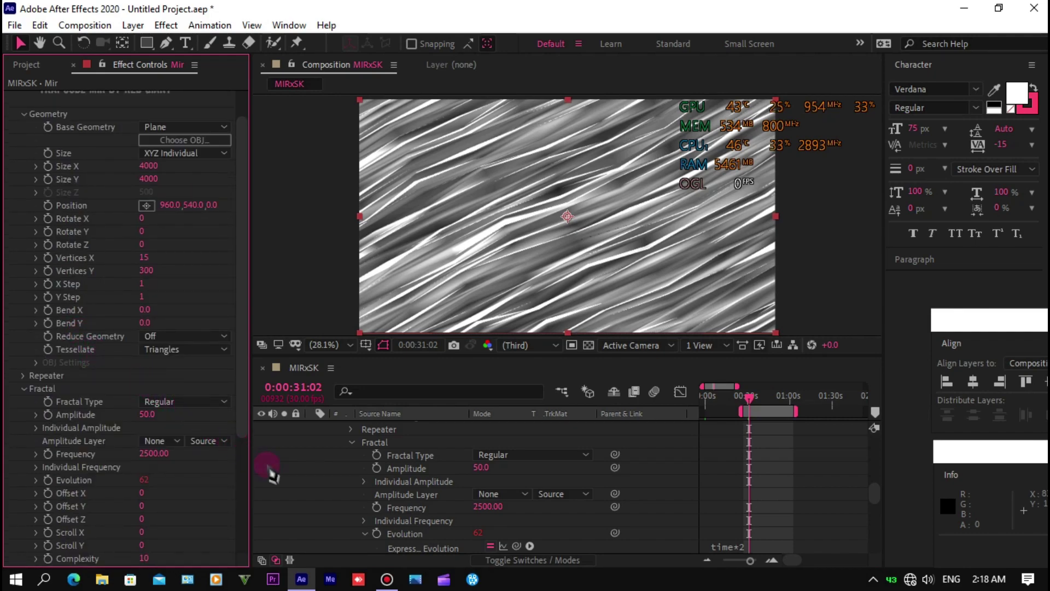
scroll(271, 472, up, 1)
scroll(270, 471, up, 6)
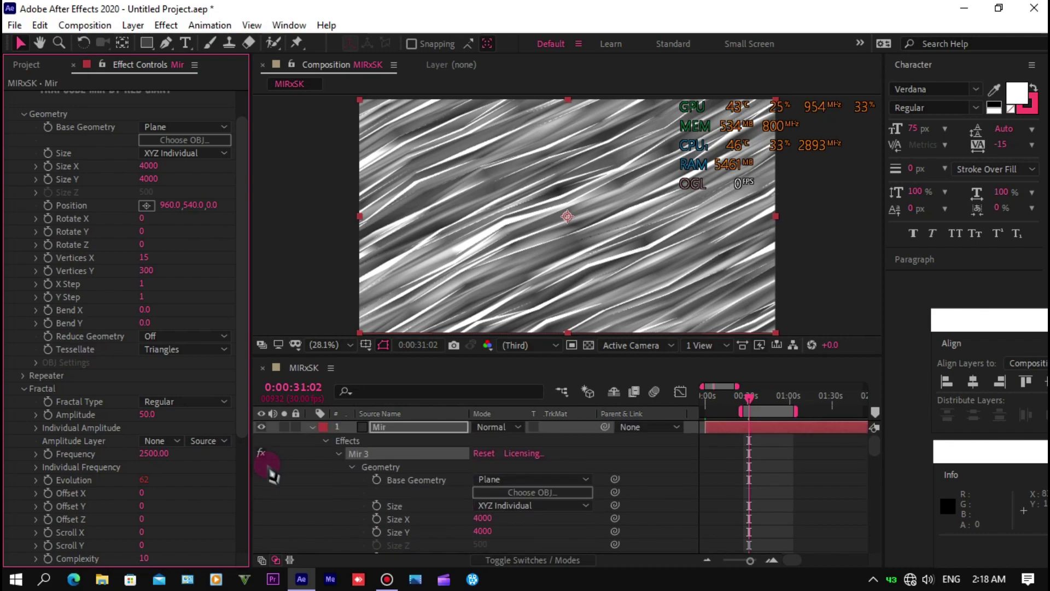
Select the SK layer, show its Sound Keys range boxes and hide the Mir layer.
click(312, 427)
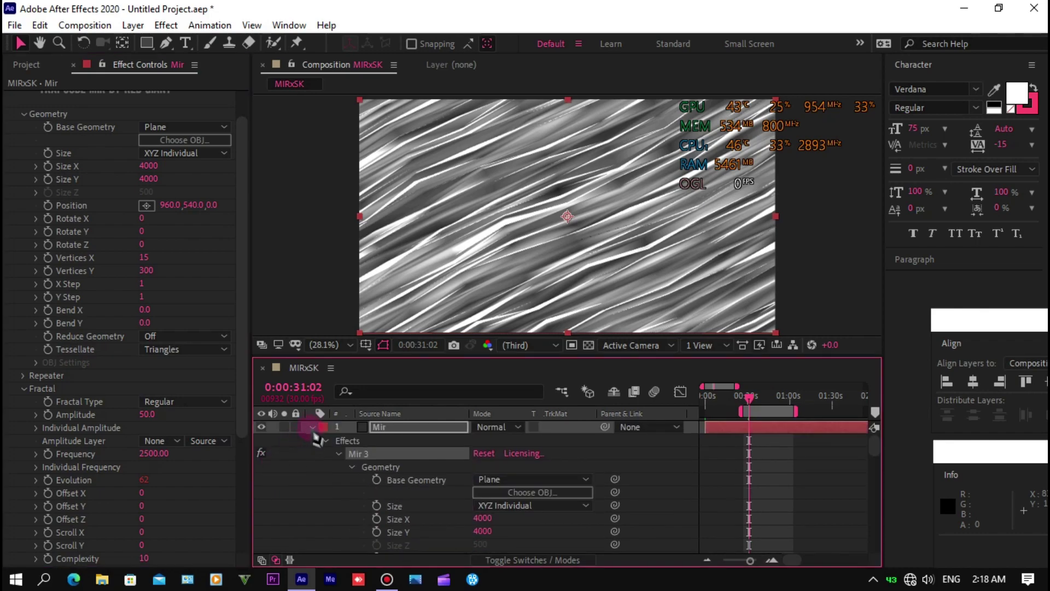
click(378, 441)
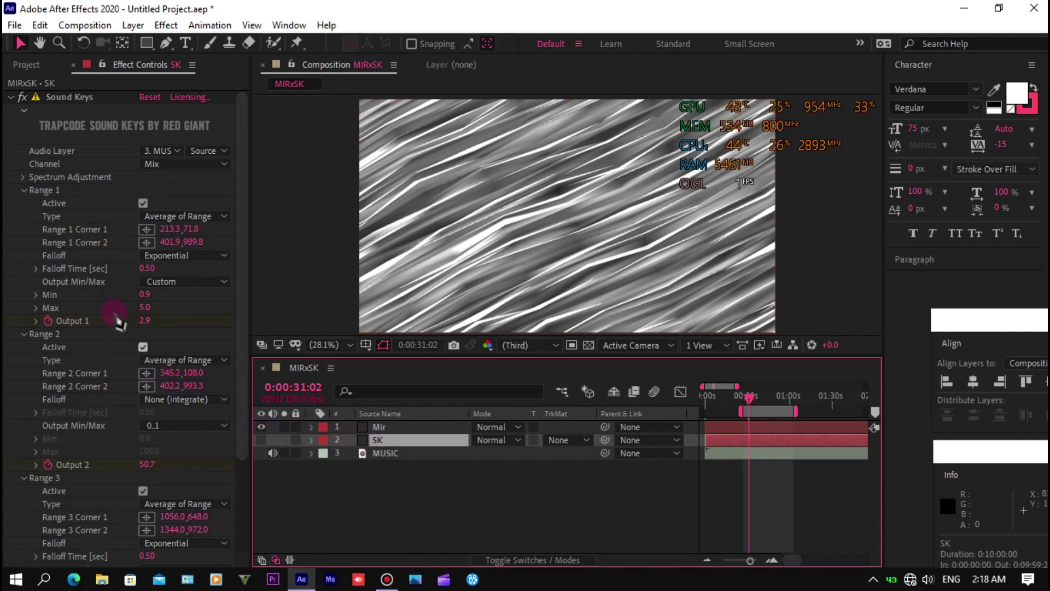
click(70, 98)
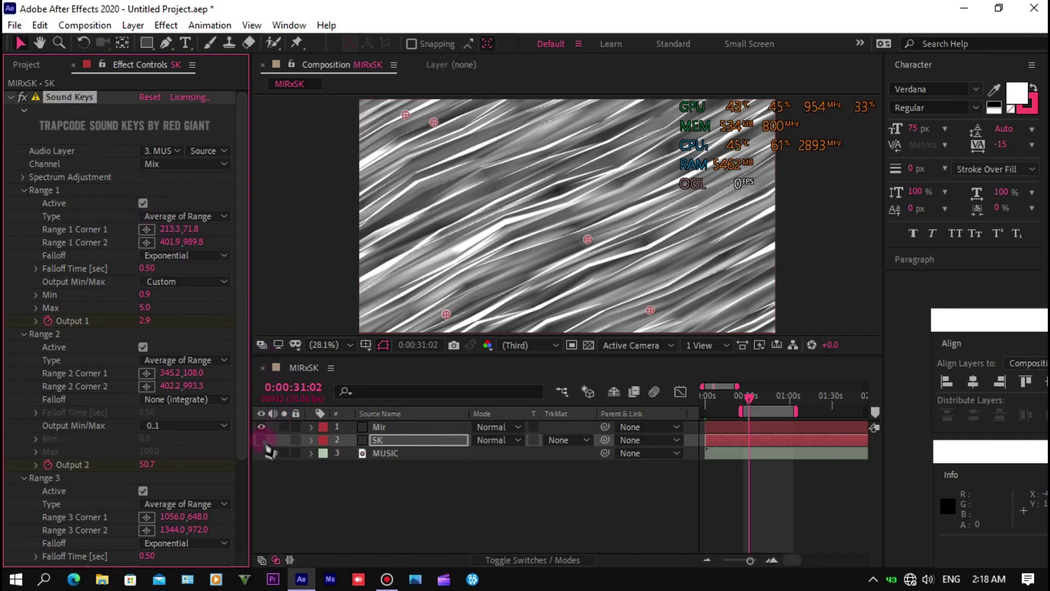
click(262, 427)
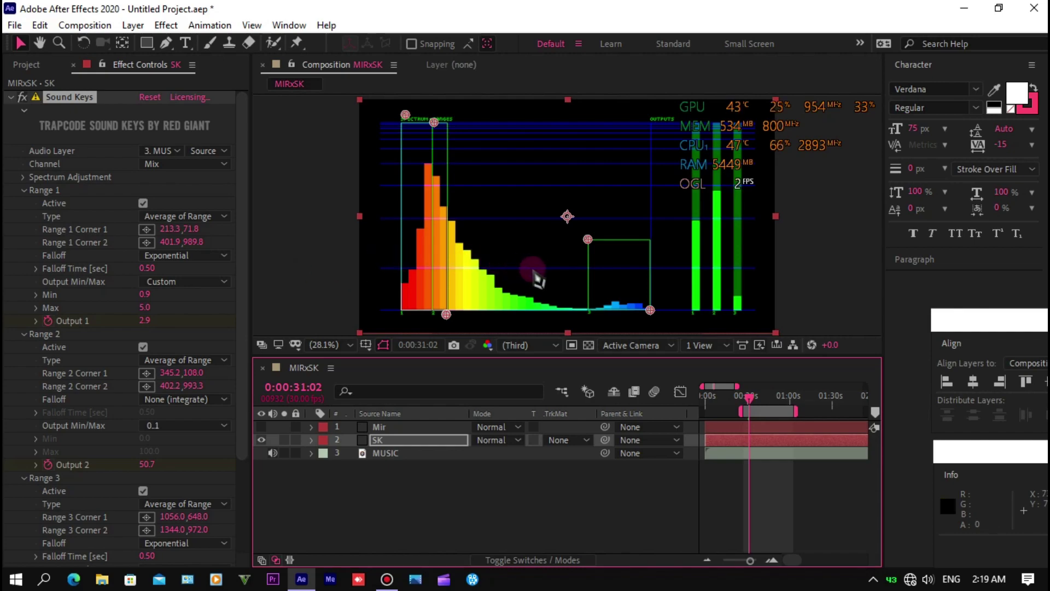
Shrink Range 3 around the tallest bass bars and apply to bake its output keyframes.
mouse_move(588, 240)
mouse_down()
mouse_move(544, 231)
mouse_move(434, 122)
mouse_up()
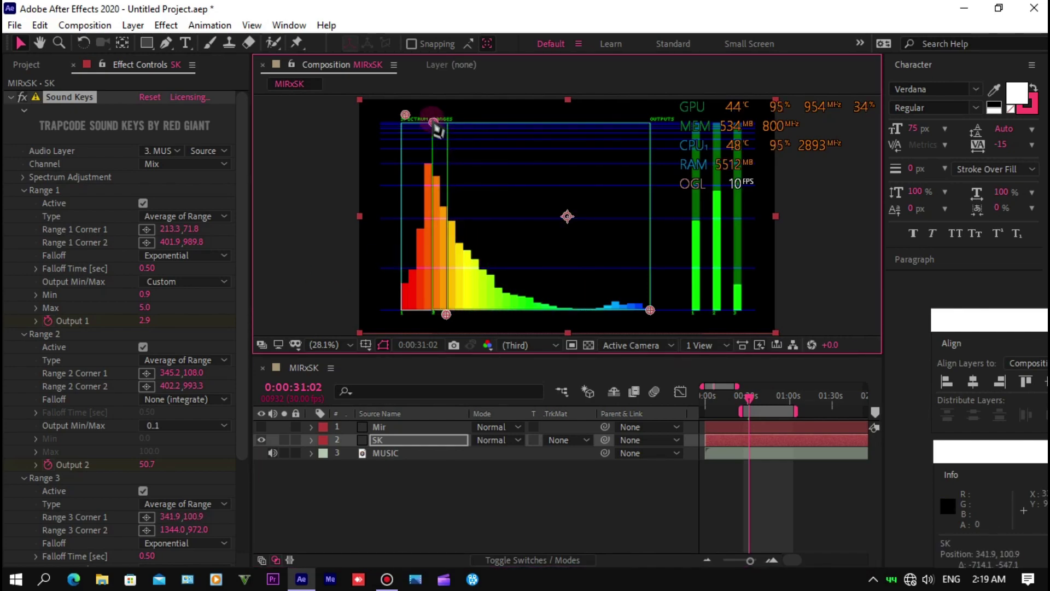
drag(650, 310, 452, 165)
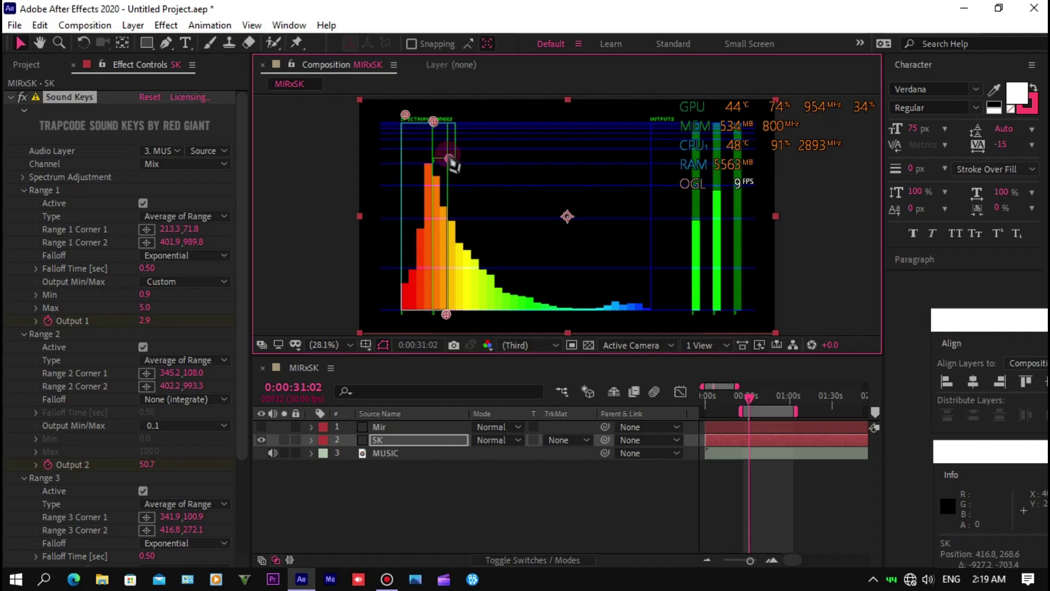
mouse_move(451, 163)
mouse_down()
mouse_move(444, 150)
mouse_move(445, 163)
mouse_up()
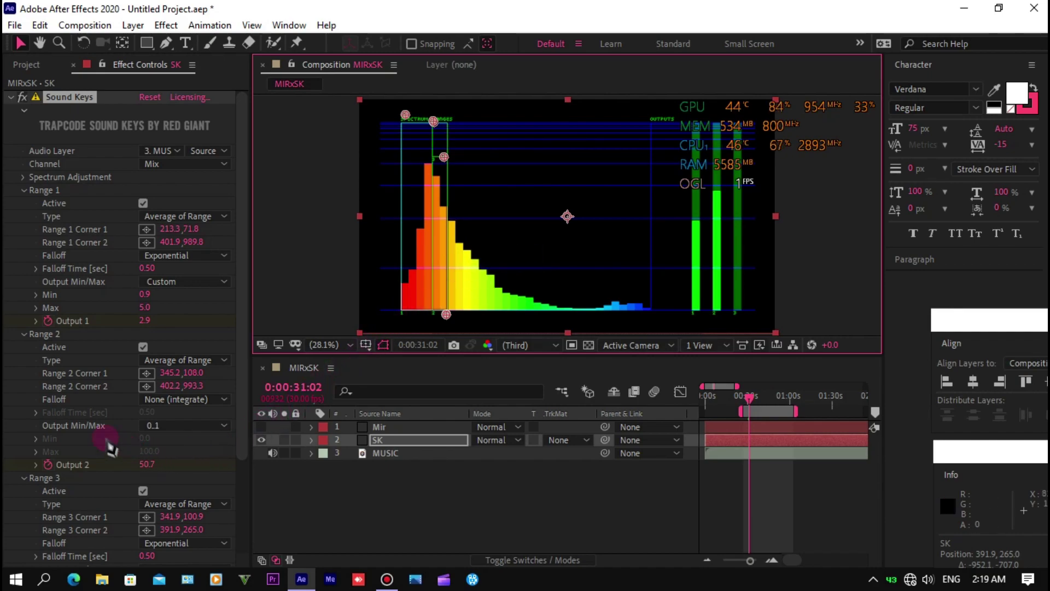
scroll(109, 446, down, 4)
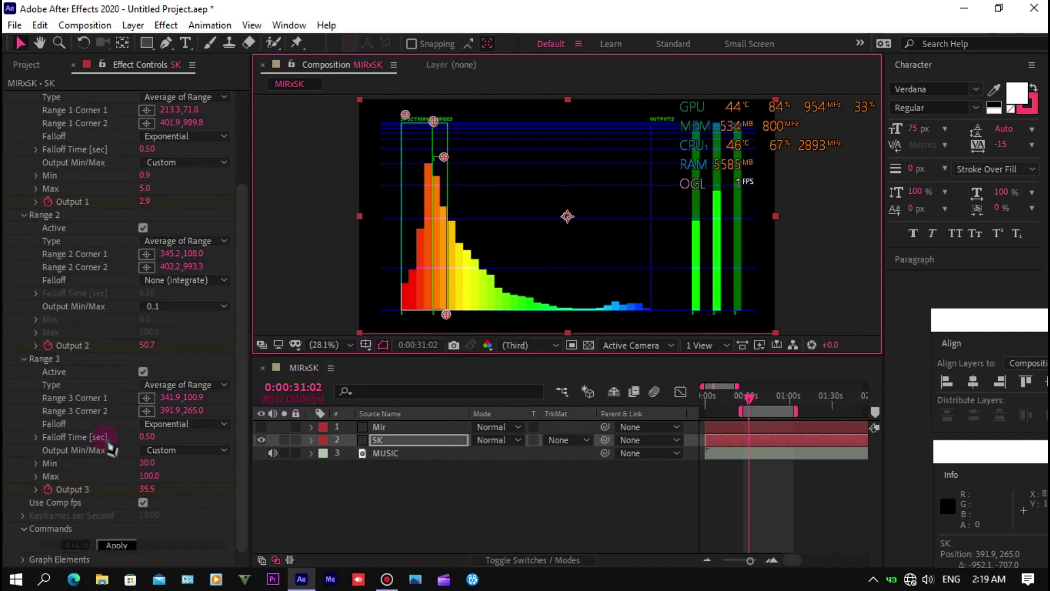
click(117, 546)
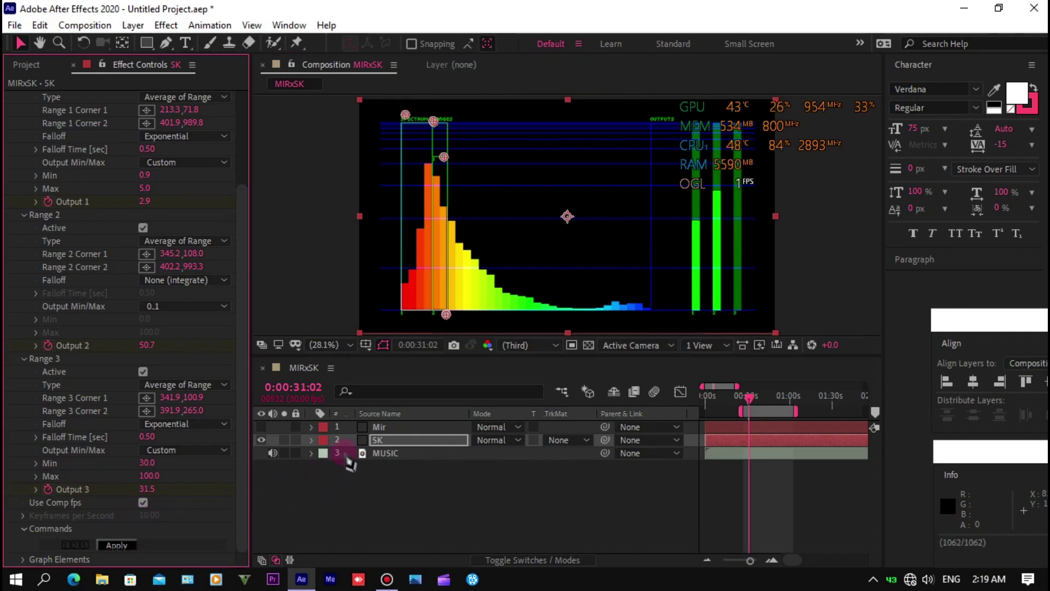
Show the Mir layer again, hide the SK spectrum layer, and undo a trial Rotate X tilt.
click(378, 427)
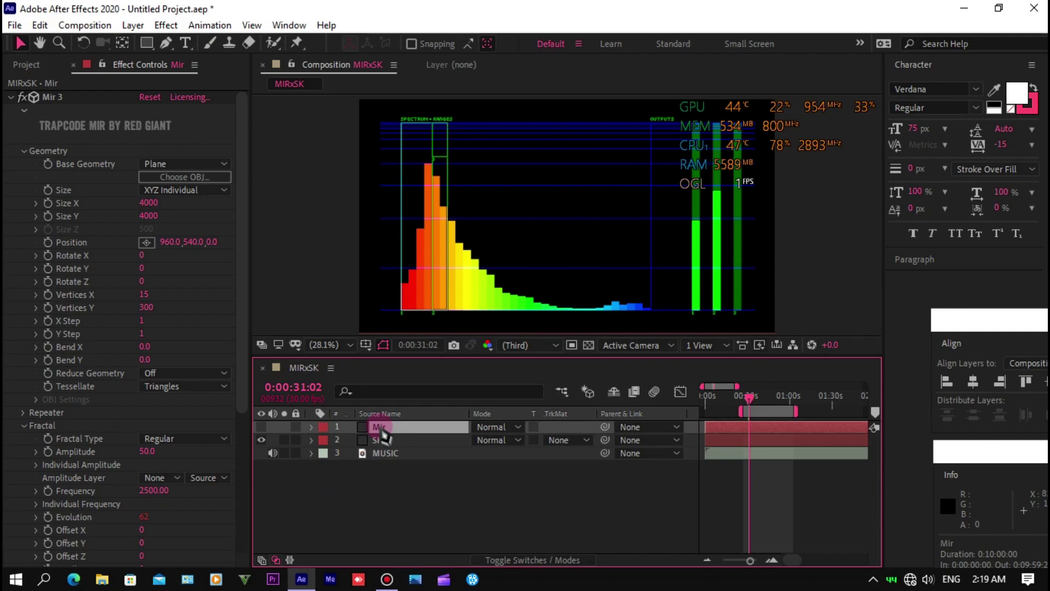
click(262, 426)
click(261, 440)
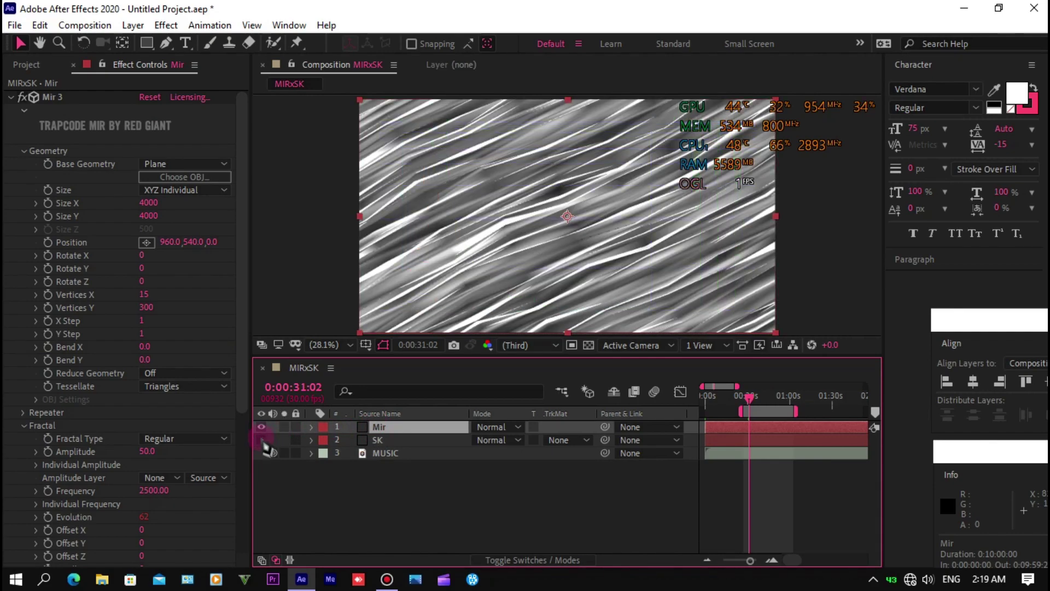
drag(142, 255, 136, 258)
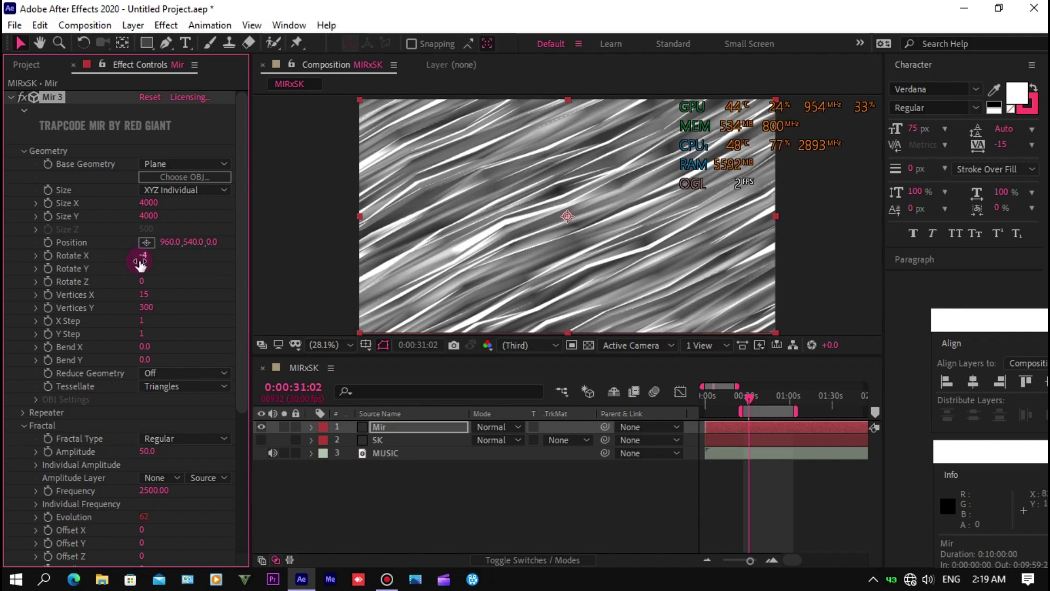
key(ctrl+z)
scroll(118, 339, down, 3)
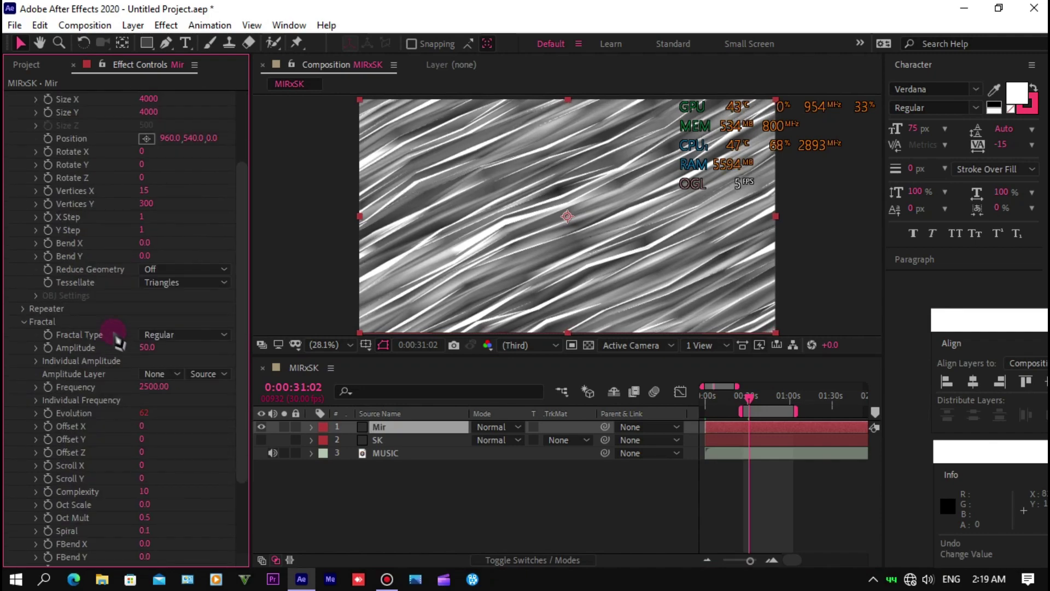
scroll(118, 342, down, 1)
scroll(117, 340, down, 2)
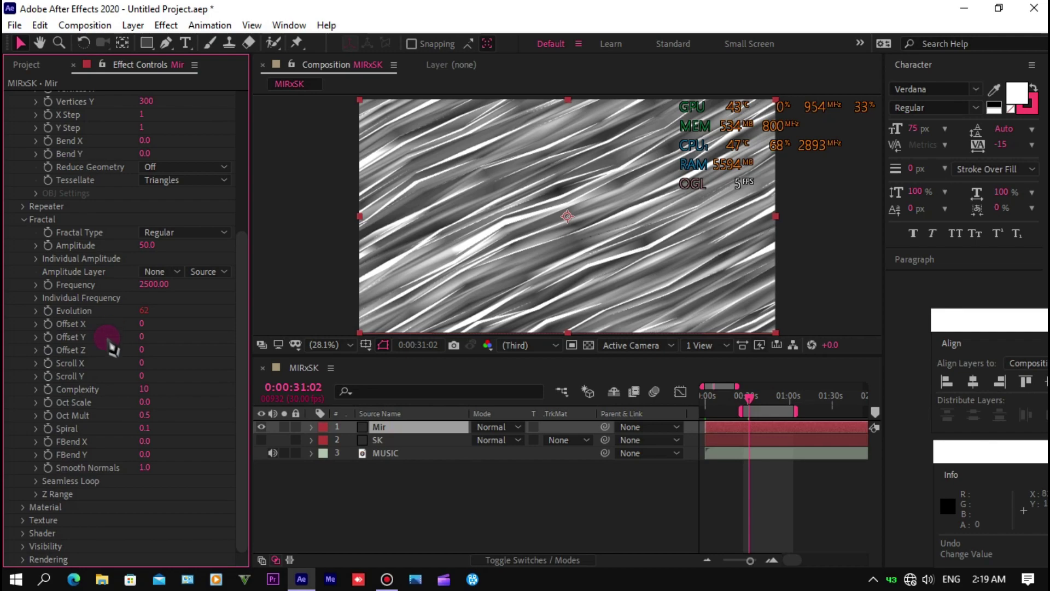
Reveal the SK layer's keyframed Sound Keys outputs and expand the Mir layer's effect properties.
click(387, 441)
key(u)
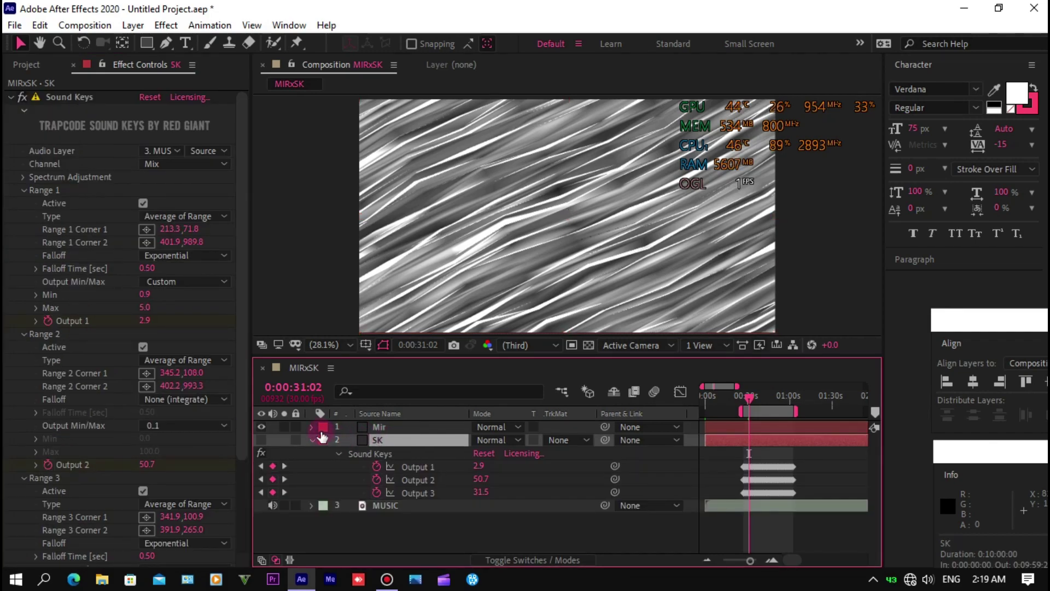
click(312, 428)
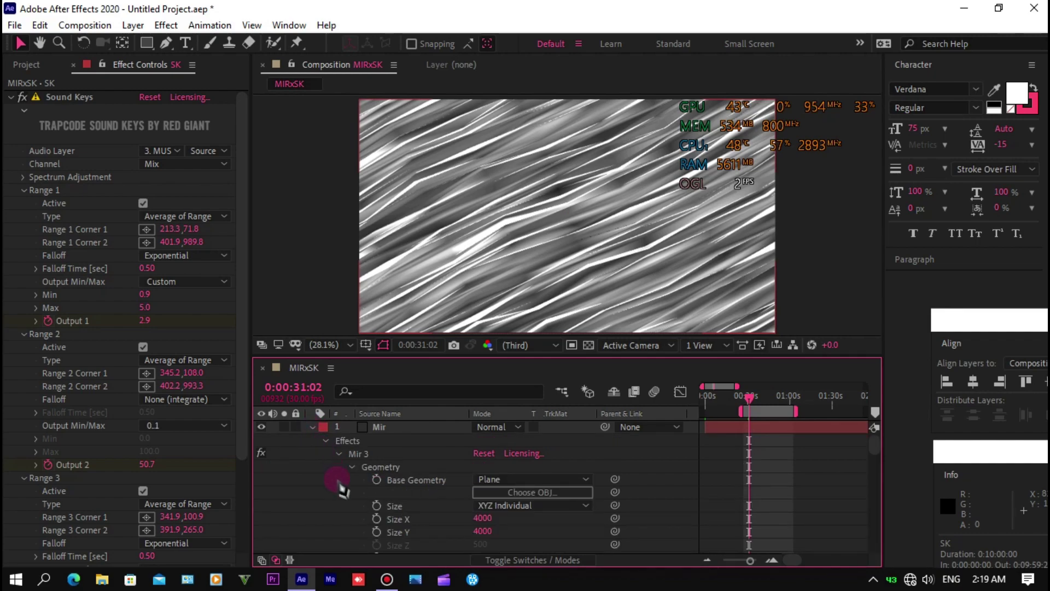
scroll(335, 476, down, 3)
scroll(340, 487, down, 2)
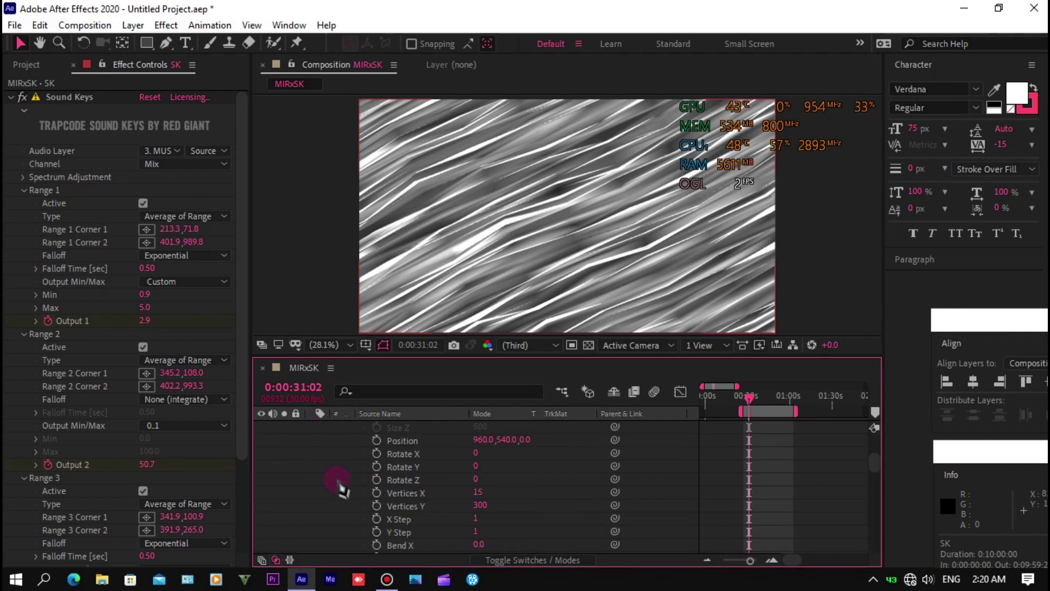
Add an expression to Mir 3's Scroll X linking it to Sound Keys Output 2.
scroll(421, 505, down, 2)
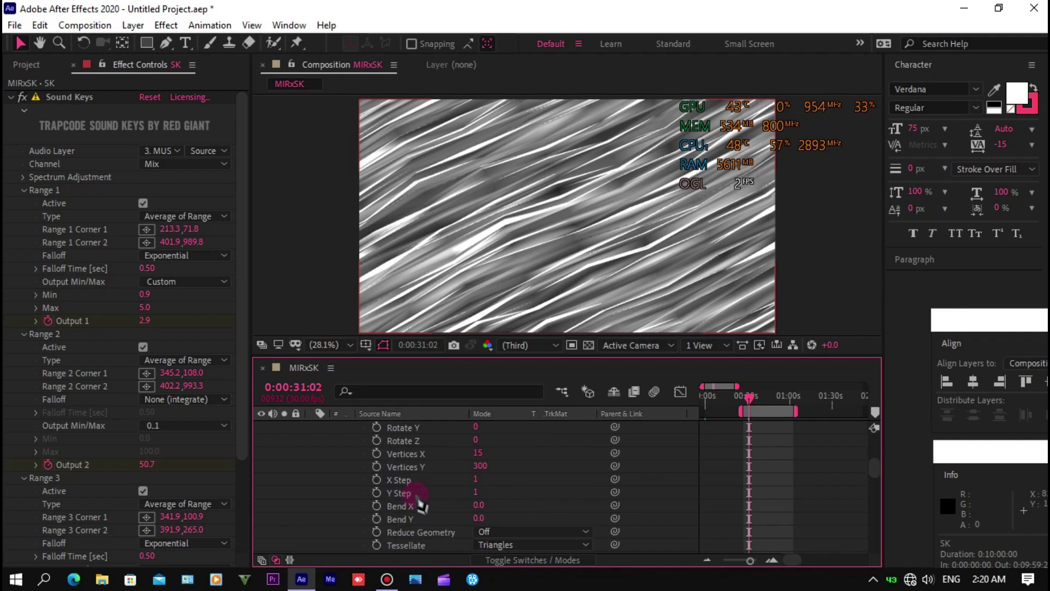
scroll(421, 505, down, 3)
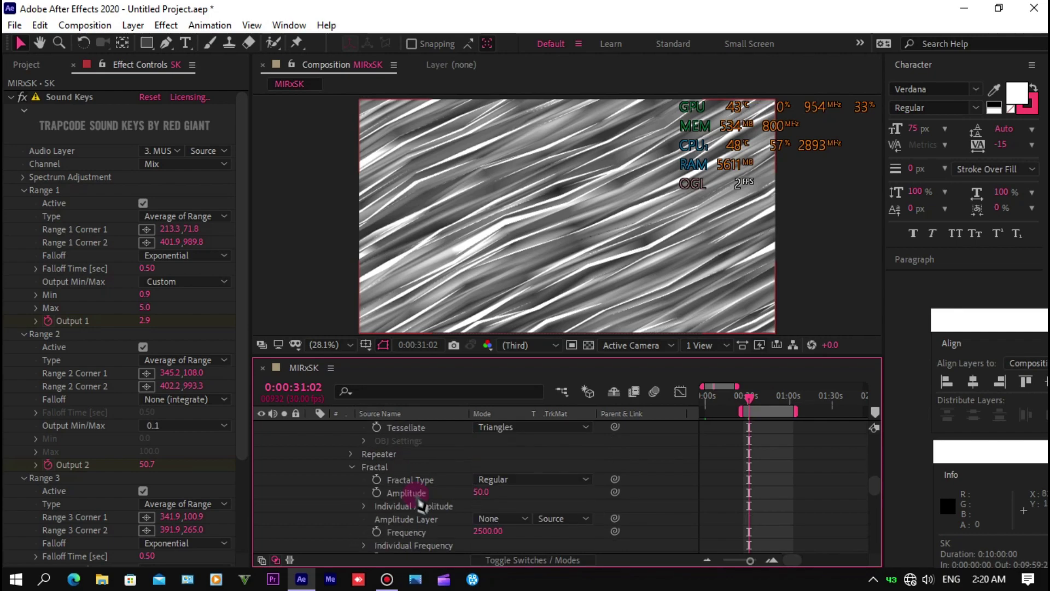
scroll(421, 505, down, 2)
scroll(422, 507, down, 1)
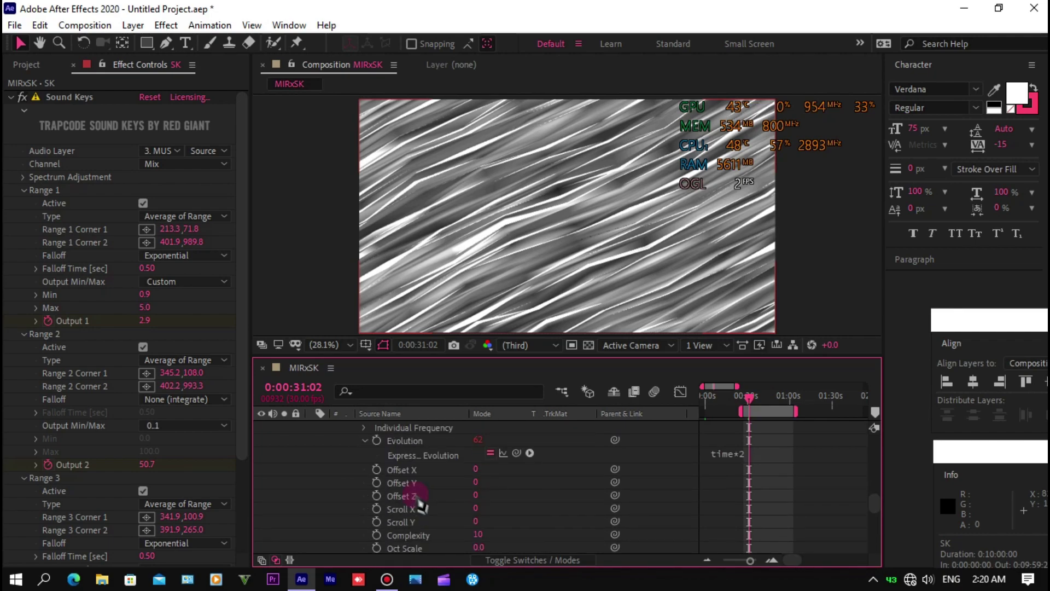
alt+click(377, 509)
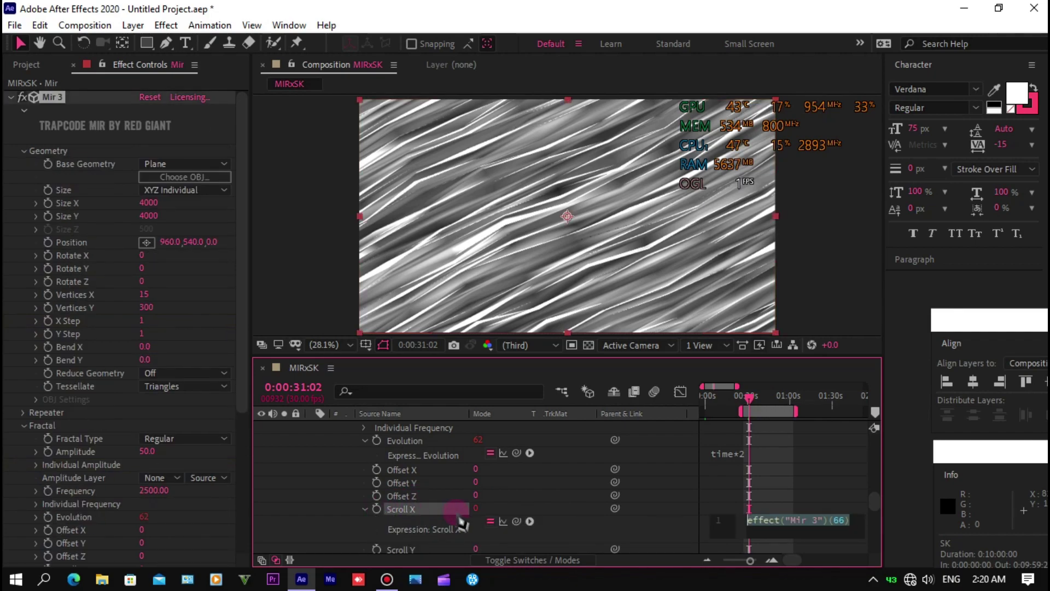
mouse_move(517, 522)
mouse_down()
mouse_move(444, 557)
mouse_move(464, 555)
mouse_move(448, 516)
mouse_up()
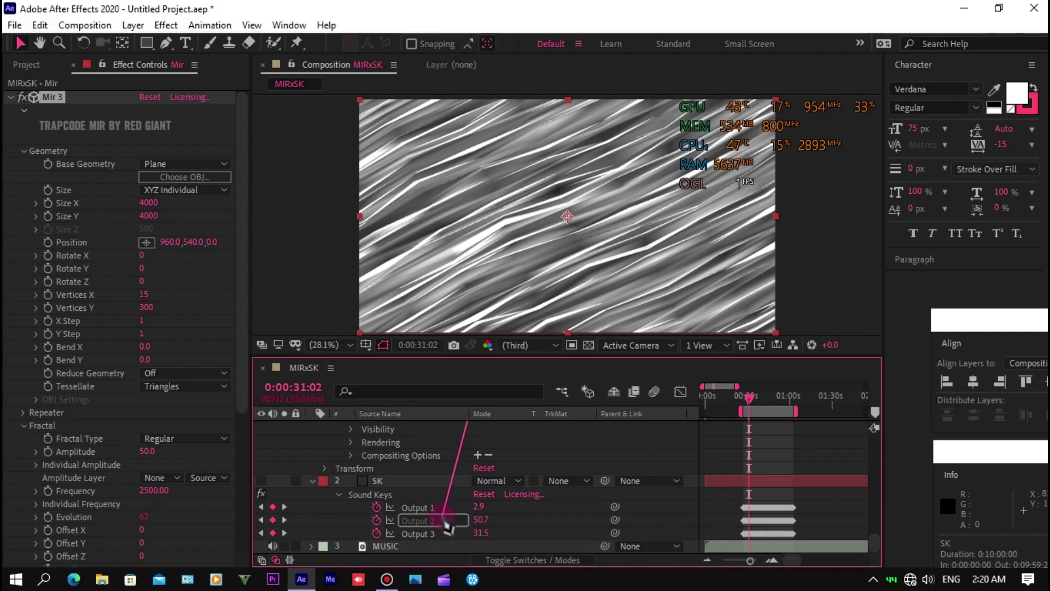
drag(446, 516, 447, 523)
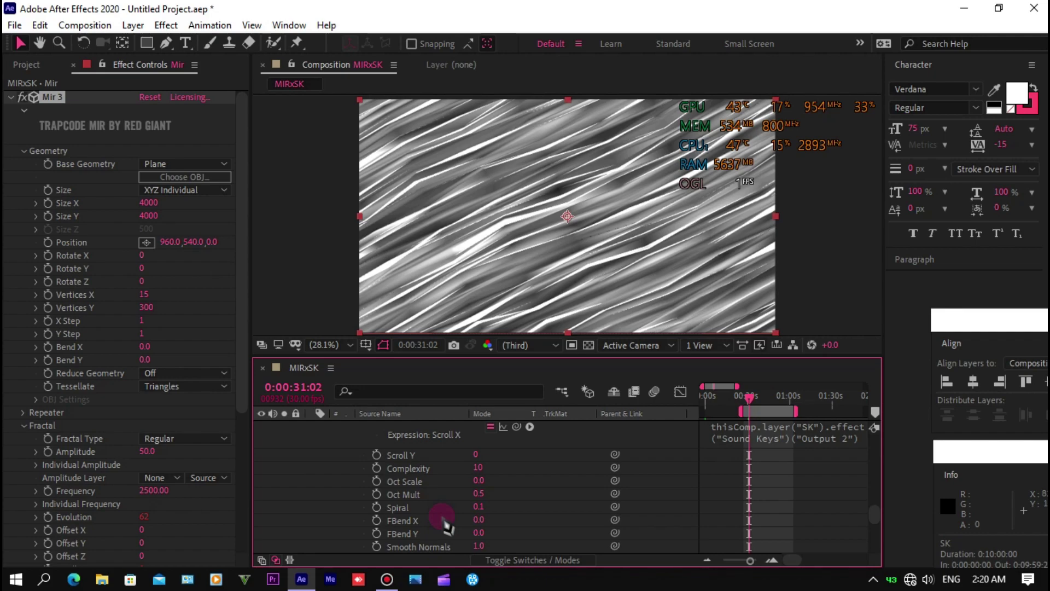
Prefix the Scroll X expression with 50* so it reads 2537.
click(725, 432)
click(735, 432)
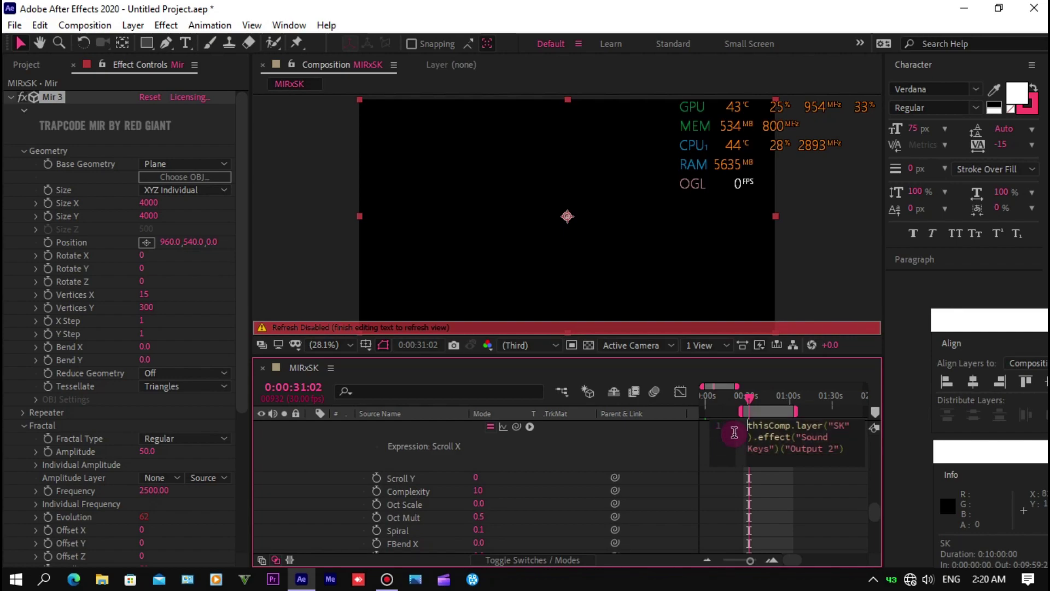
text(50*)
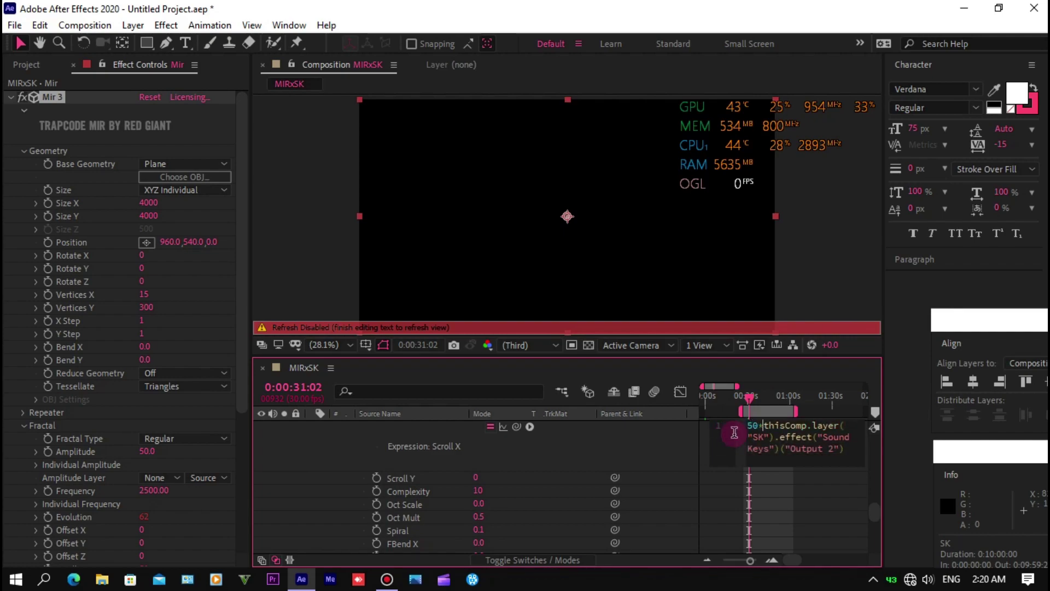
click(646, 453)
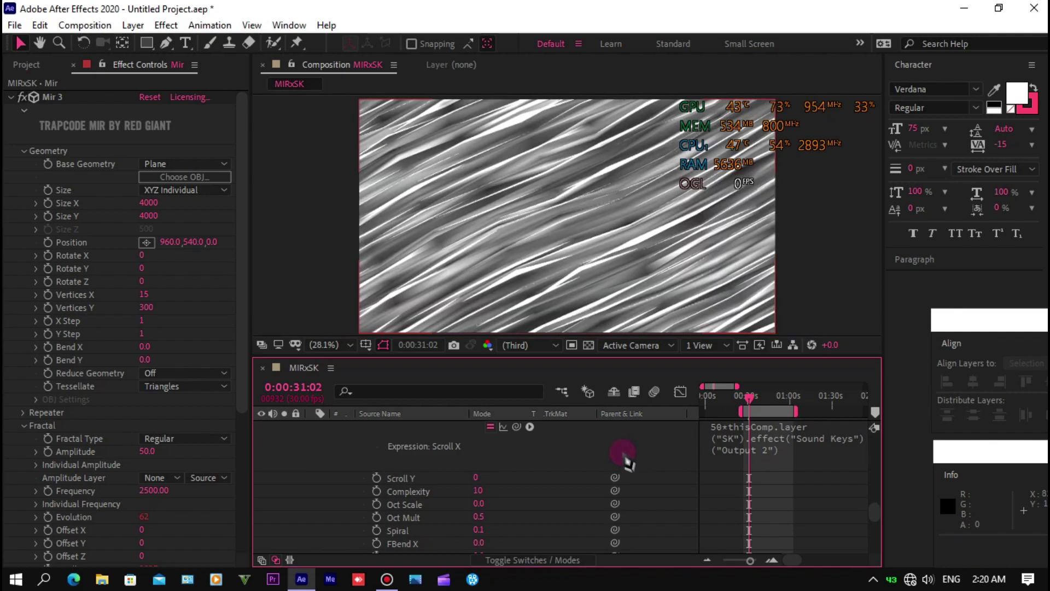
scroll(441, 476, up, 3)
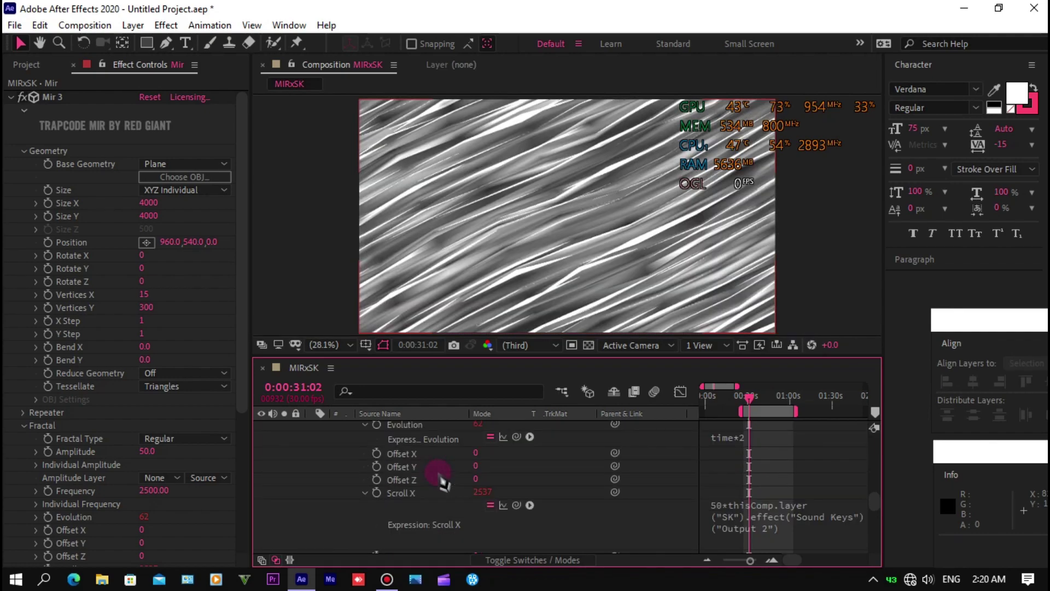
scroll(441, 479, up, 3)
scroll(405, 454, up, 3)
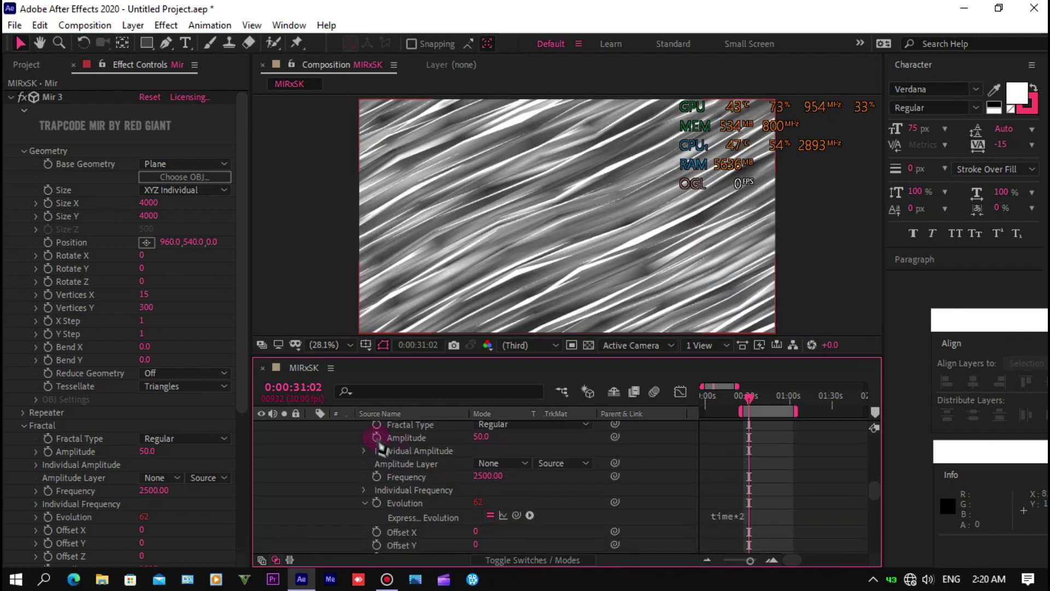
Link Mir 3's Amplitude by expression to SK's Sound Keys Output 3, reading 31.5.
alt+click(377, 439)
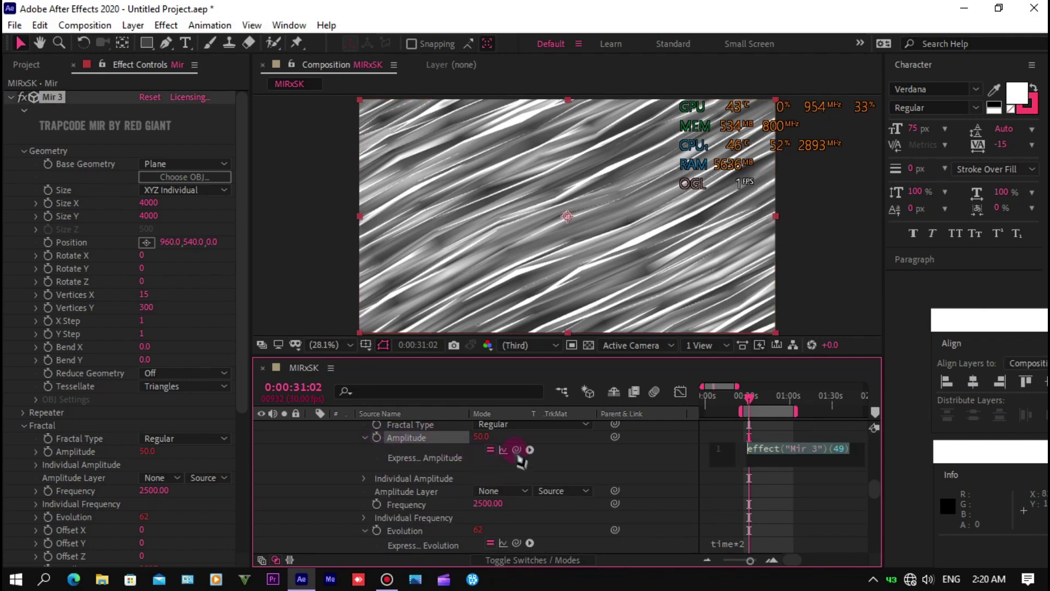
drag(516, 450, 448, 559)
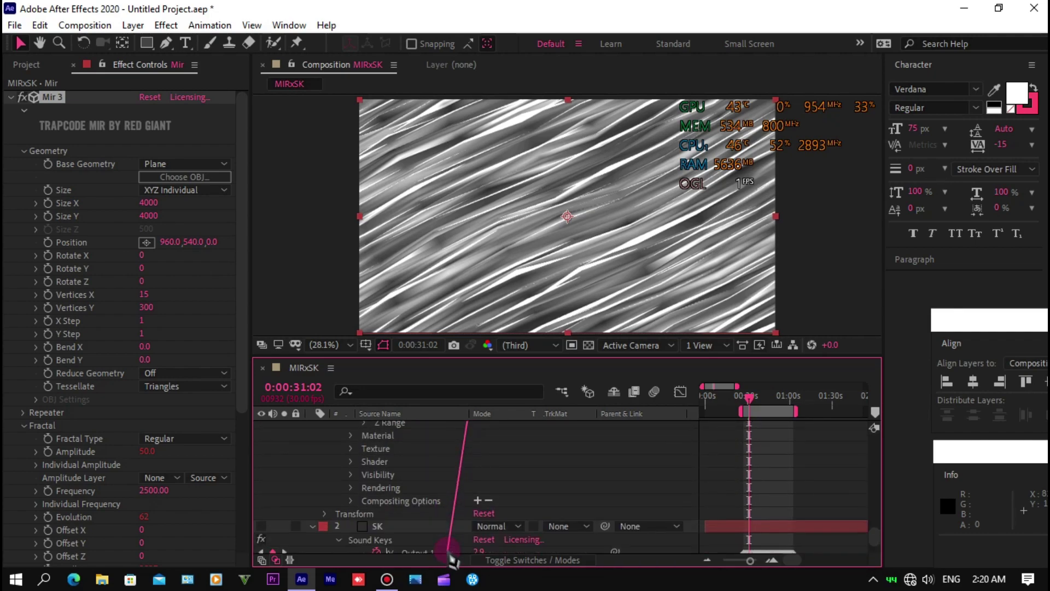
mouse_move(449, 559)
mouse_down()
mouse_move(447, 519)
mouse_move(447, 534)
mouse_up()
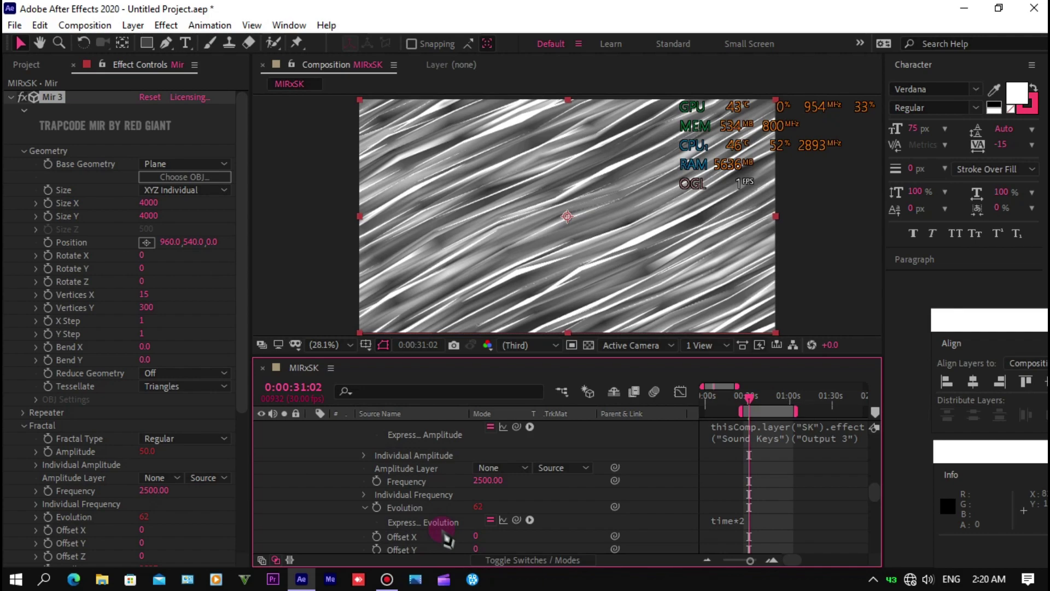
click(438, 481)
scroll(437, 487, down, 3)
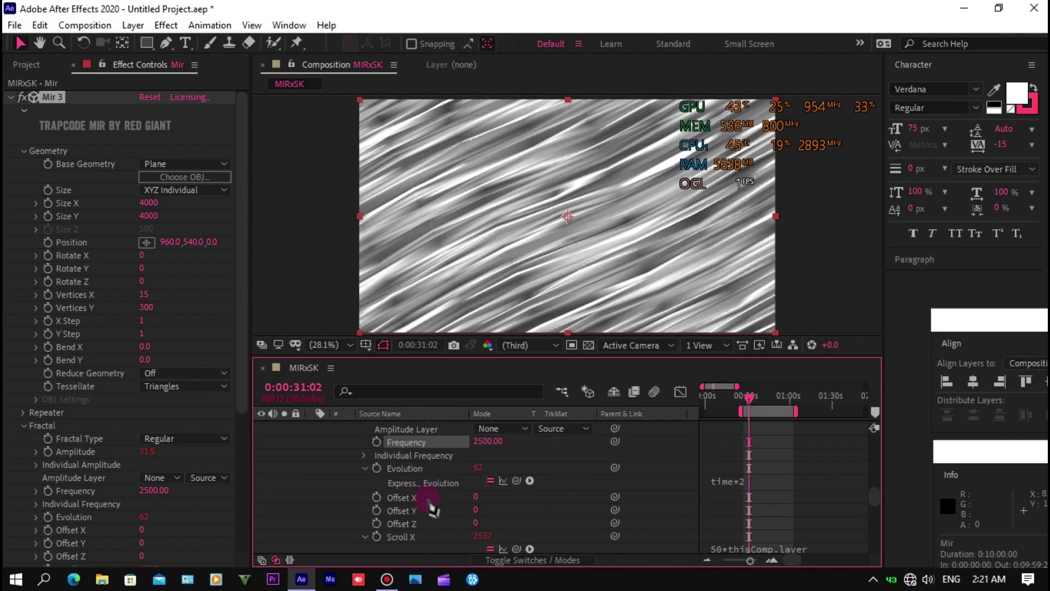
scroll(428, 509, up, 5)
scroll(426, 501, up, 5)
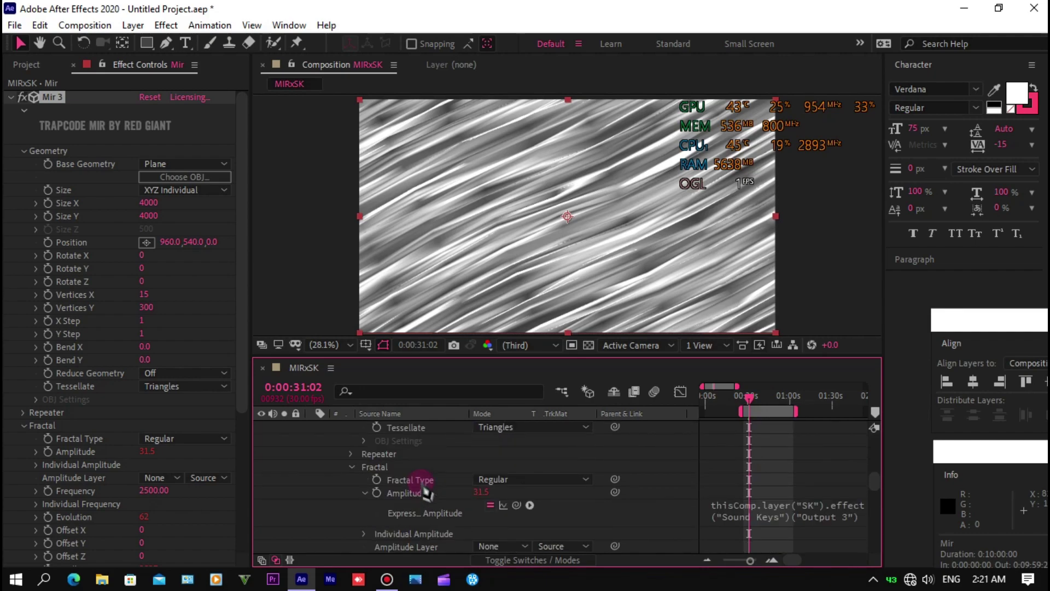
scroll(425, 493, up, 5)
scroll(424, 490, up, 5)
scroll(426, 492, up, 3)
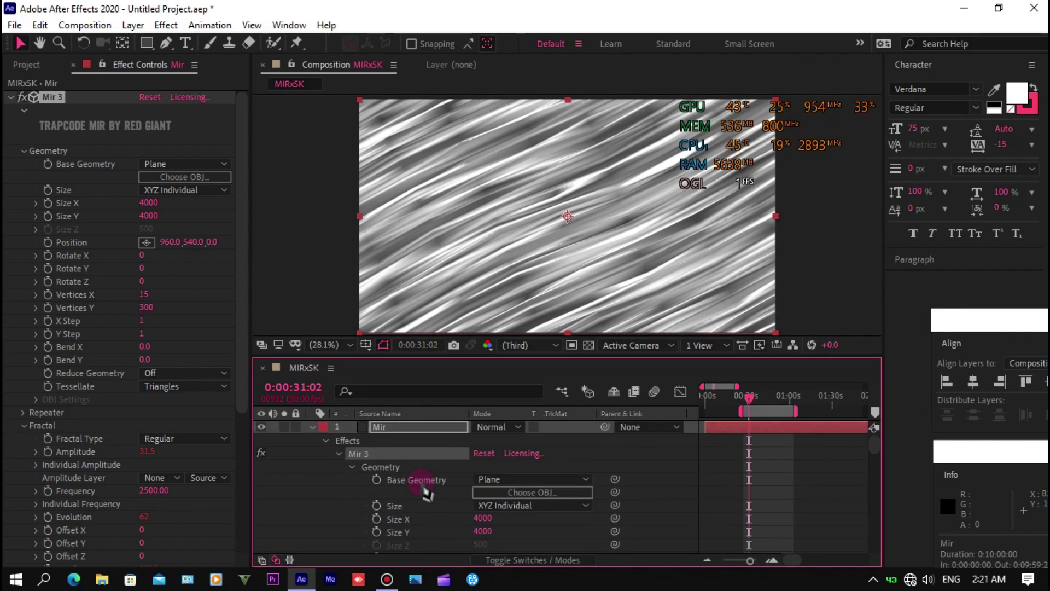
Set Mir 3's Material colour to a hot magenta-pink (F61C54).
click(411, 429)
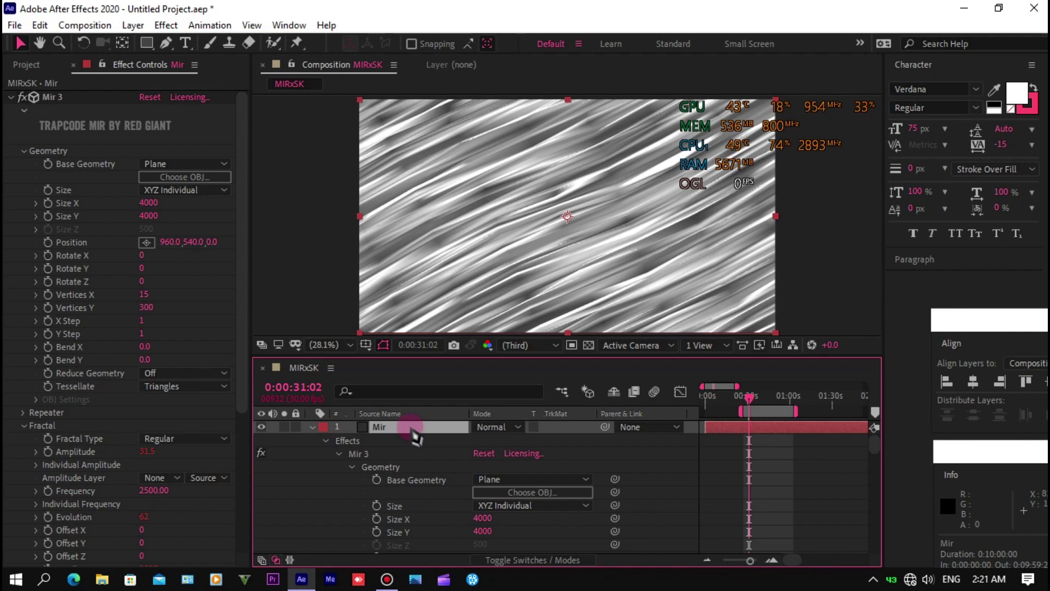
scroll(412, 464, down, 5)
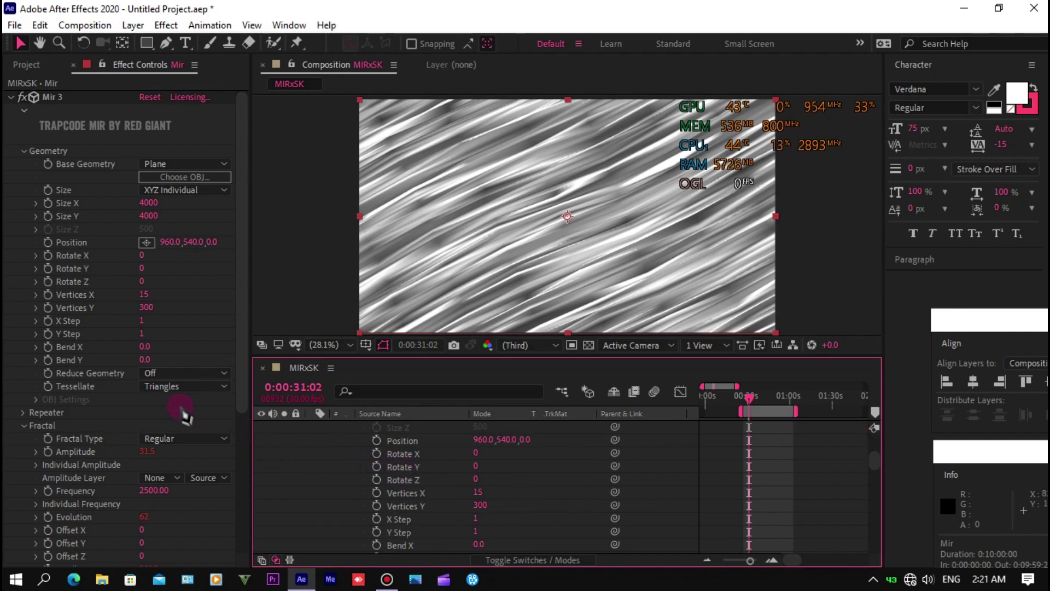
scroll(115, 418, down, 3)
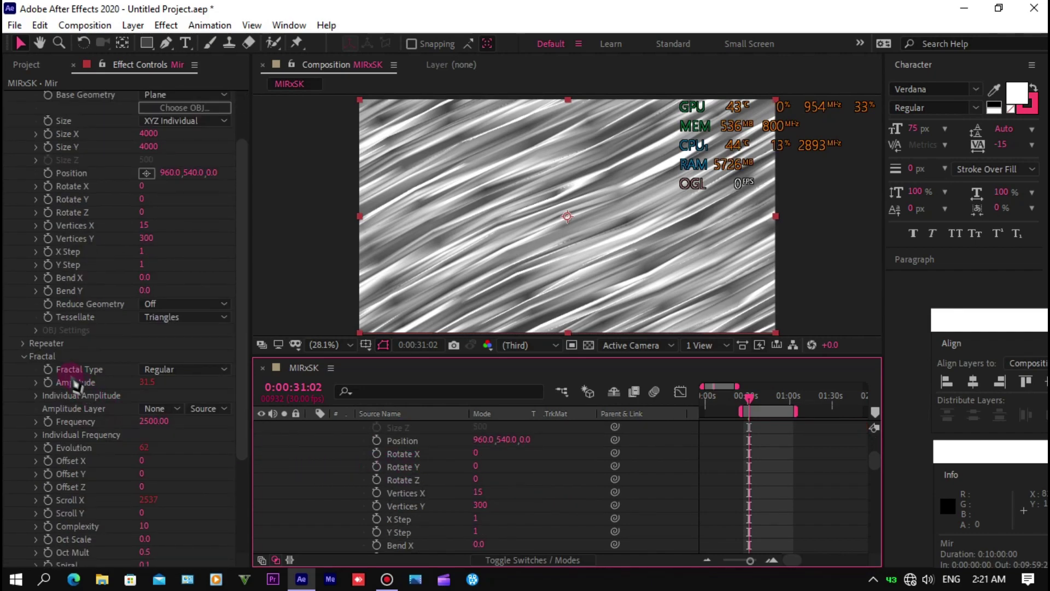
click(24, 357)
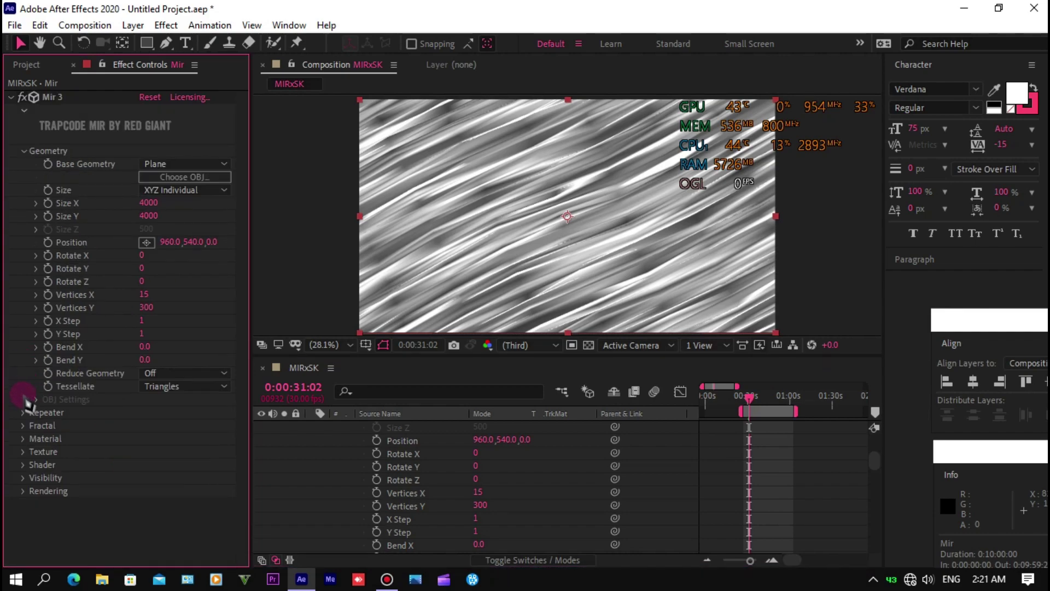
click(23, 439)
scroll(27, 452, down, 2)
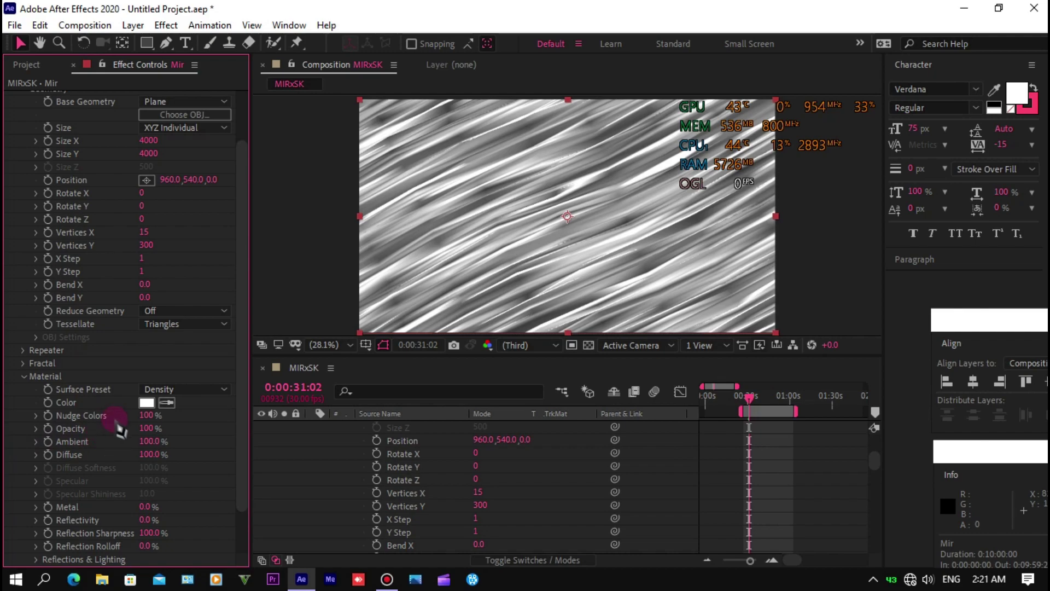
click(147, 404)
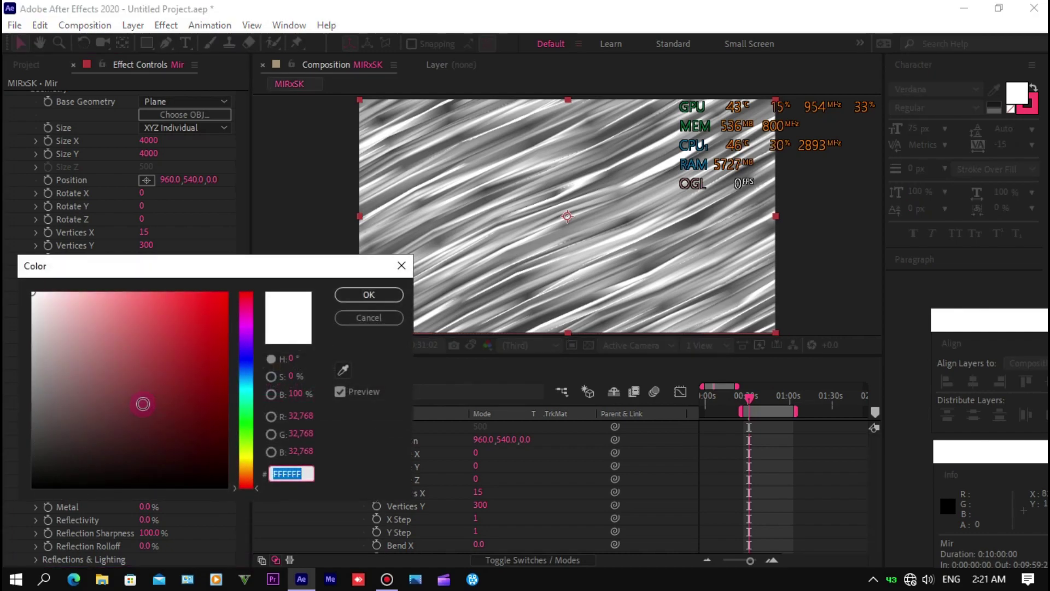
click(246, 308)
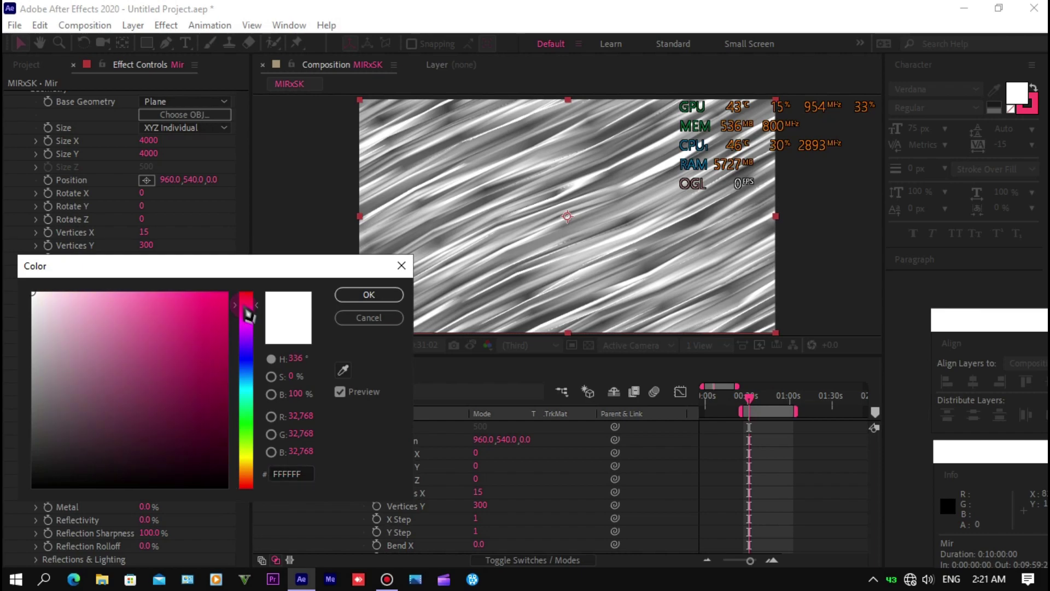
drag(245, 311, 246, 301)
click(205, 298)
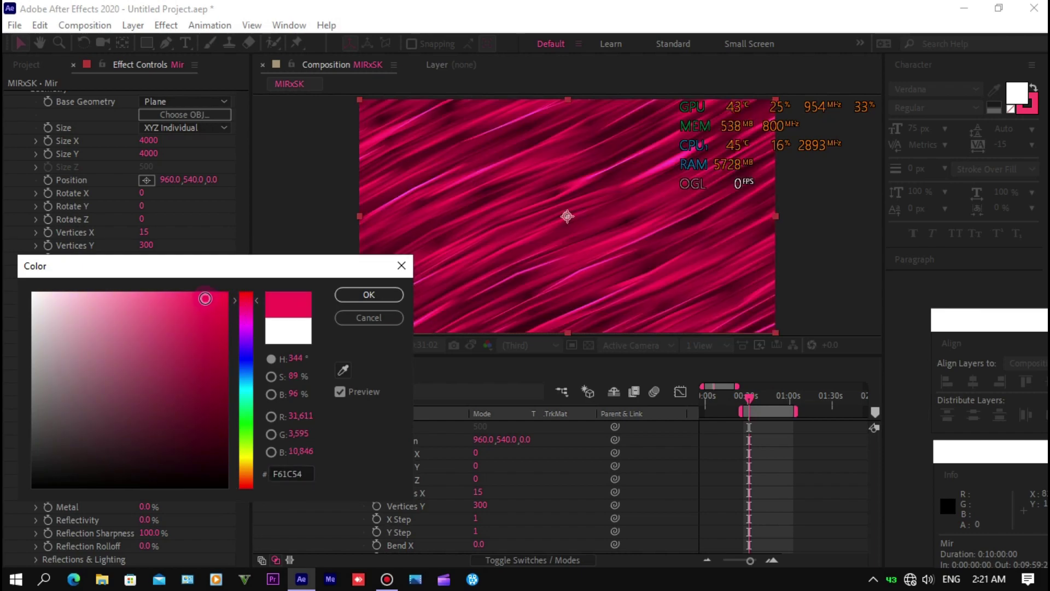
drag(206, 299, 208, 299)
key(Return)
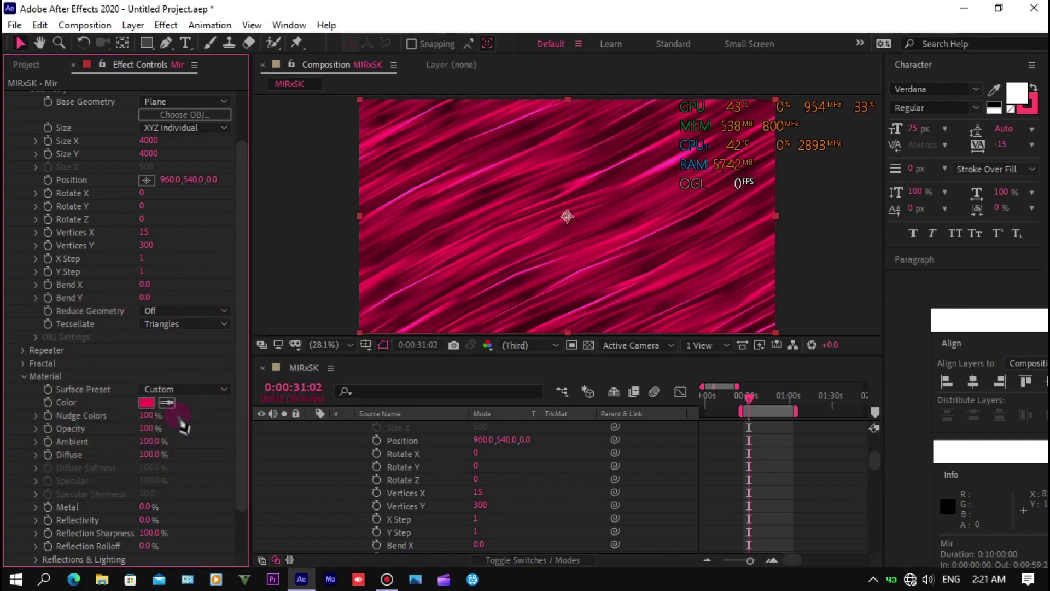
Set the Mir material's Metal to 100% and Reflectivity to 160%.
click(145, 507)
text(100)
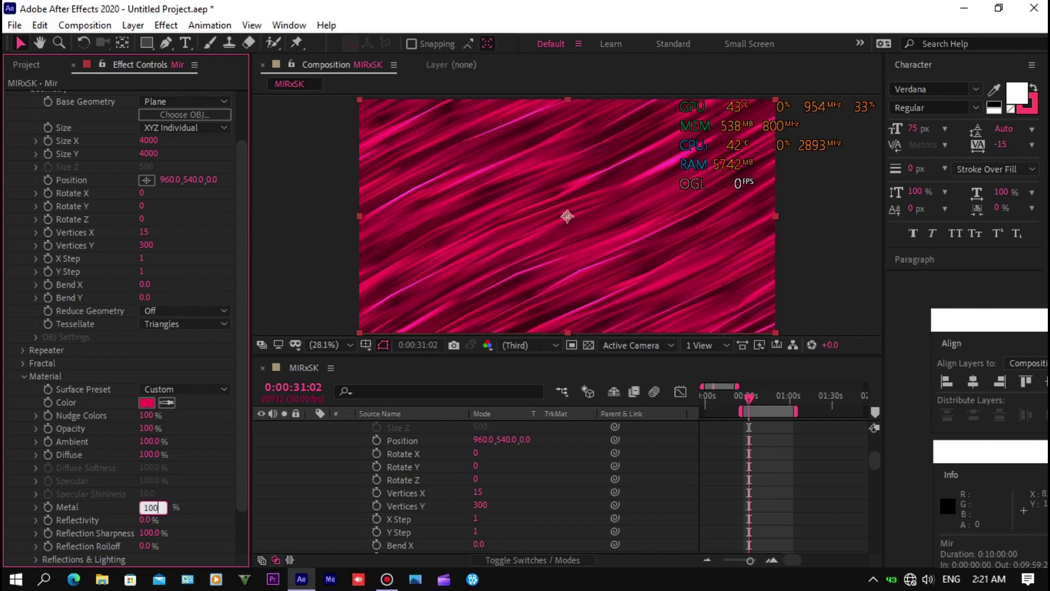
key(Return)
click(146, 519)
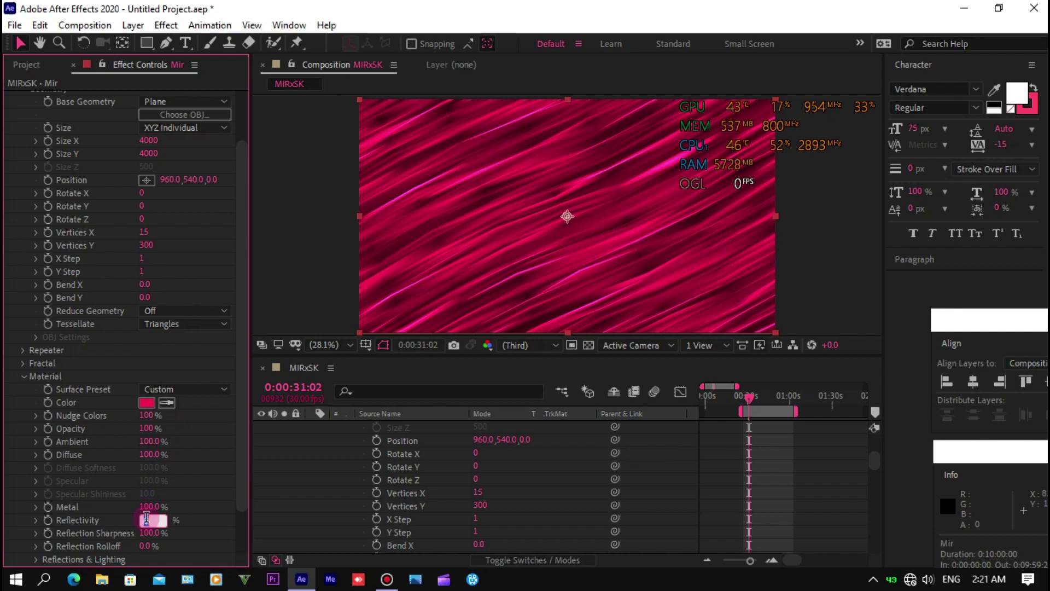
text(160)
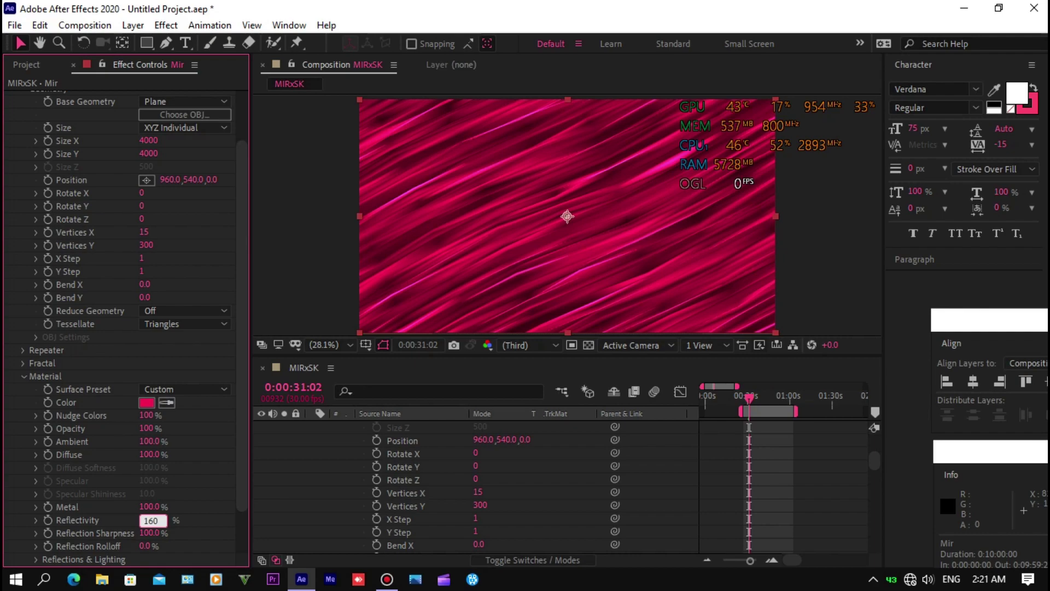
key(Return)
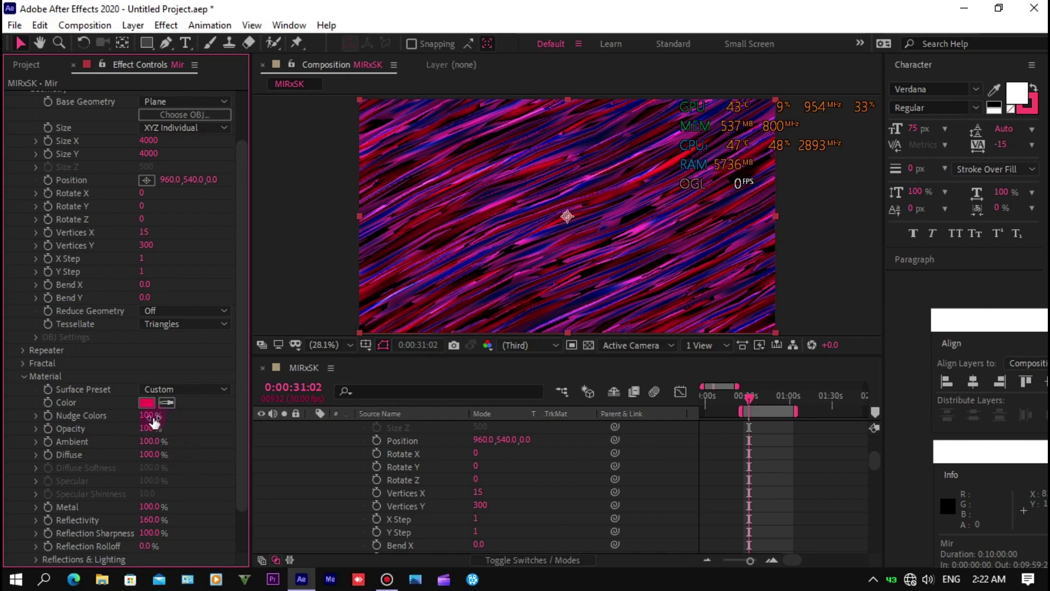
Raise Nudge Colors to 139%, Ambient to 116% and Diffuse to 160%.
mouse_move(150, 415)
mouse_down()
mouse_move(175, 418)
mouse_move(167, 432)
mouse_up()
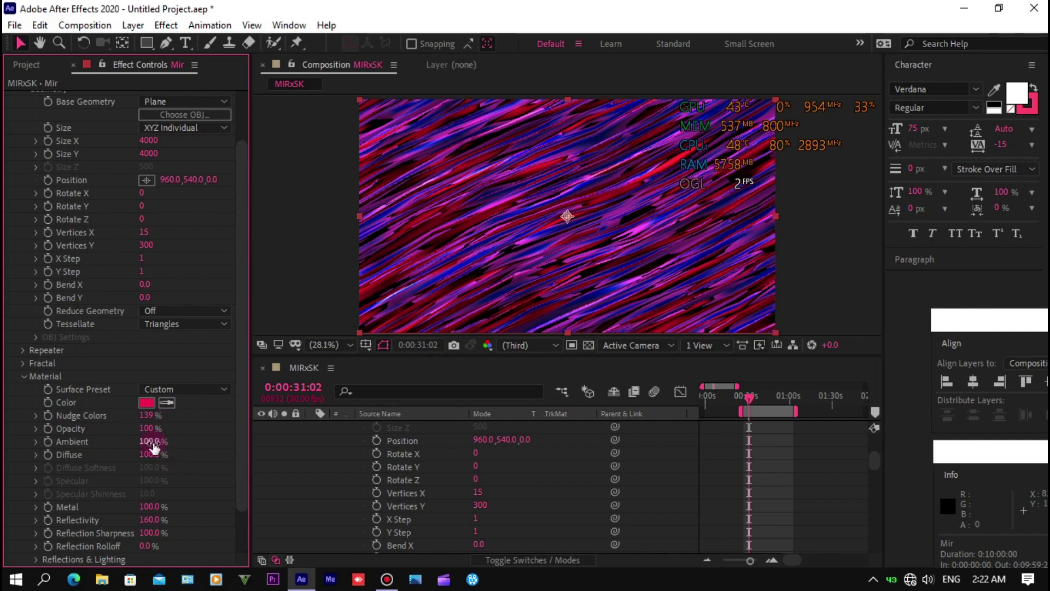
drag(155, 447, 188, 466)
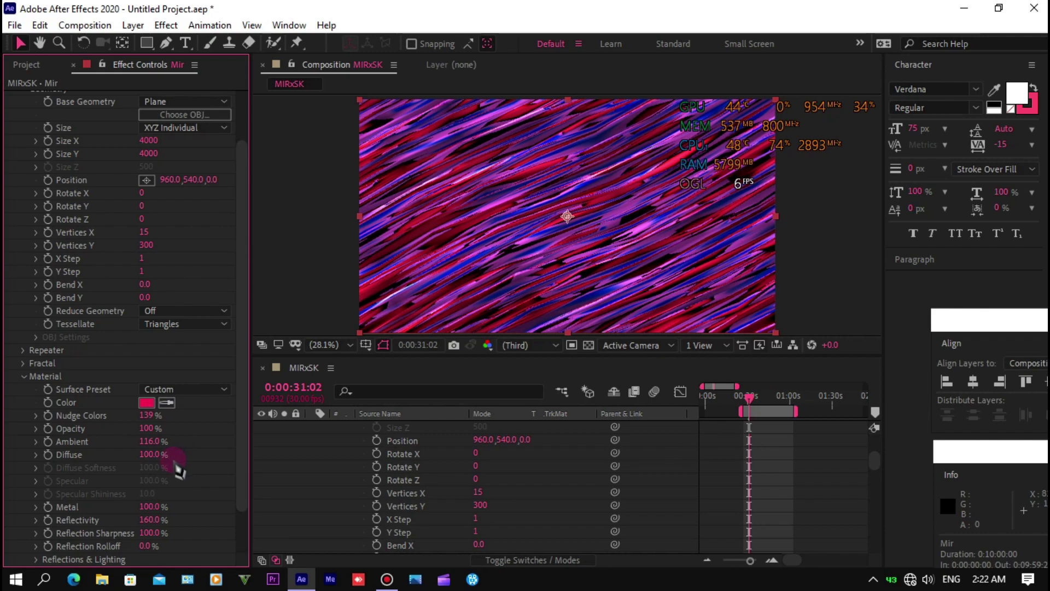
click(151, 454)
text(160)
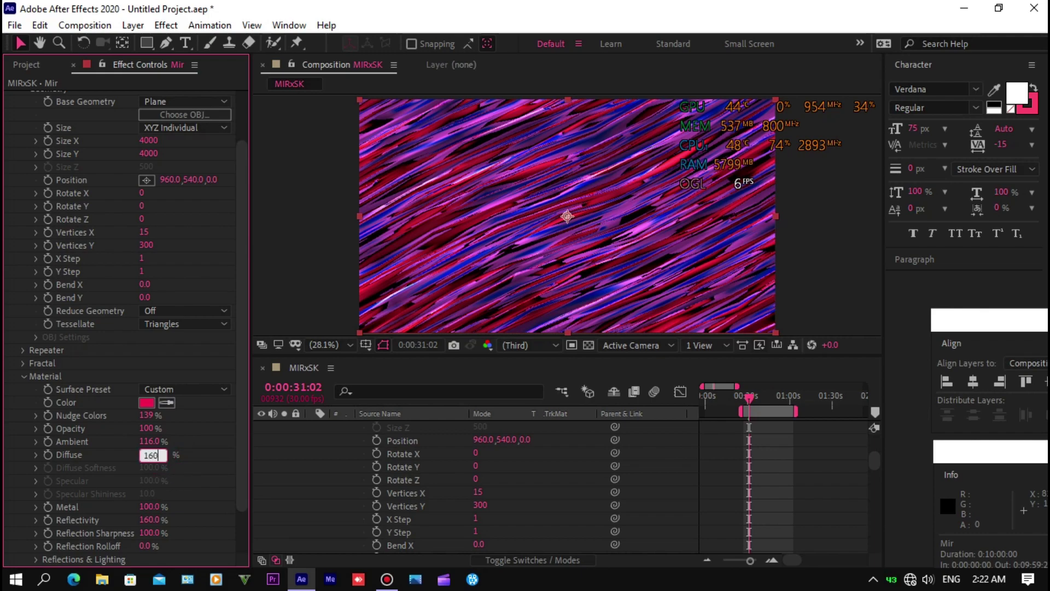
key(Return)
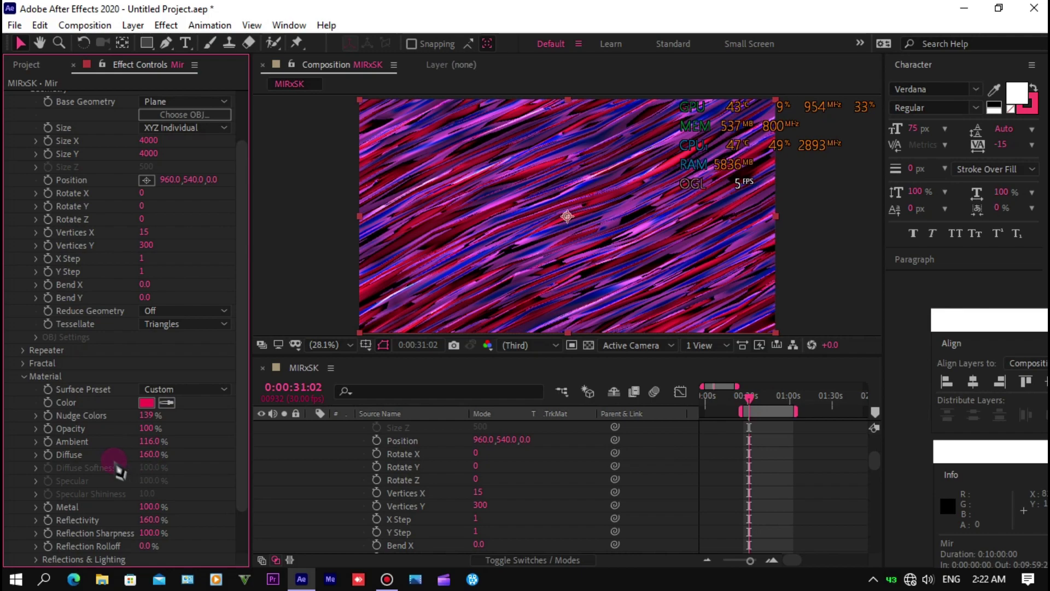
scroll(98, 449, down, 2)
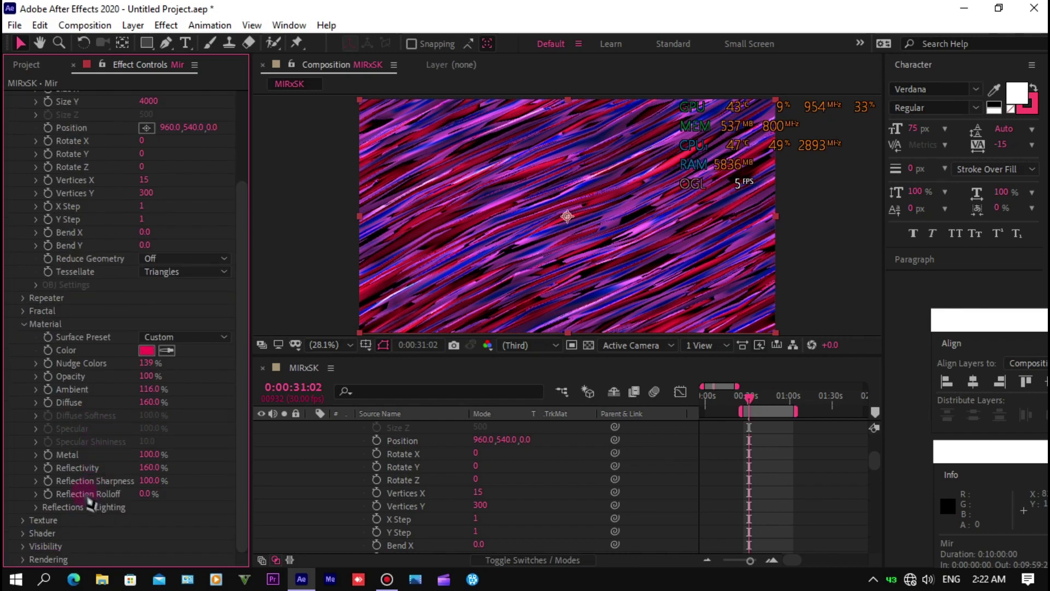
scroll(99, 422, up, 1)
scroll(100, 423, up, 1)
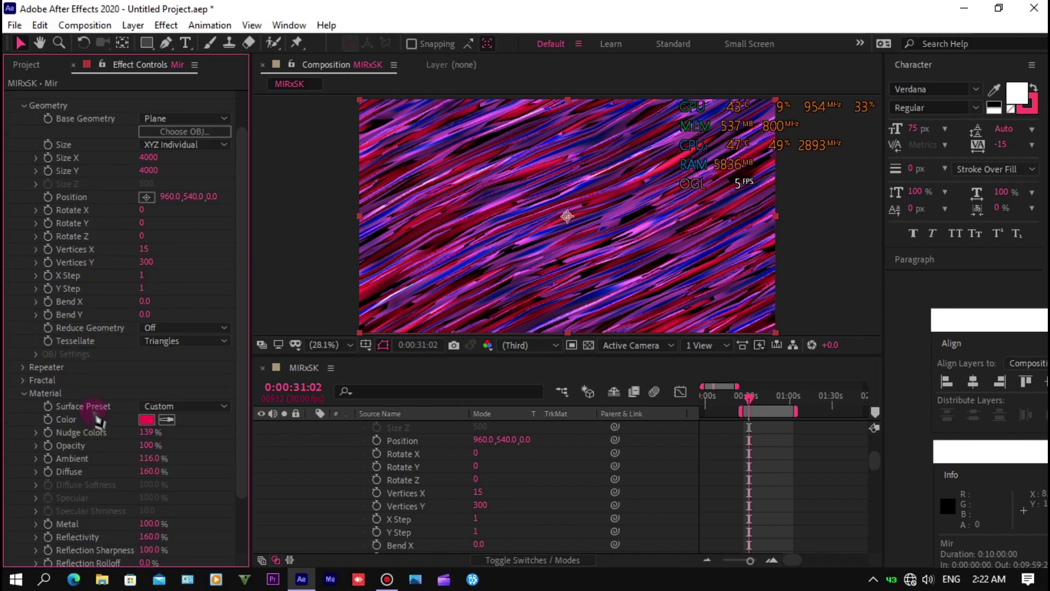
scroll(99, 421, up, 1)
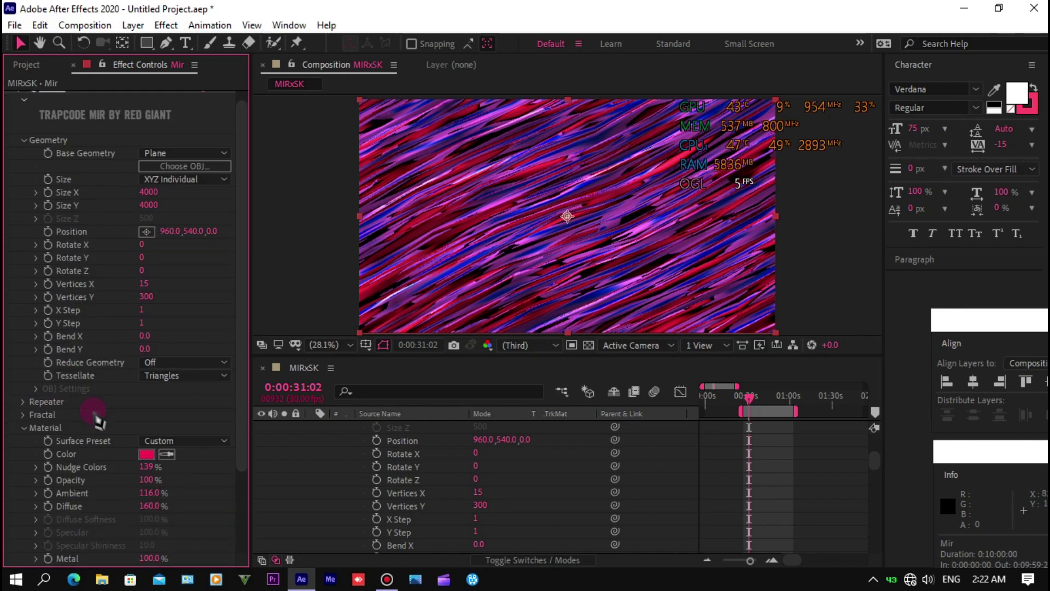
scroll(98, 422, down, 1)
scroll(274, 485, up, 2)
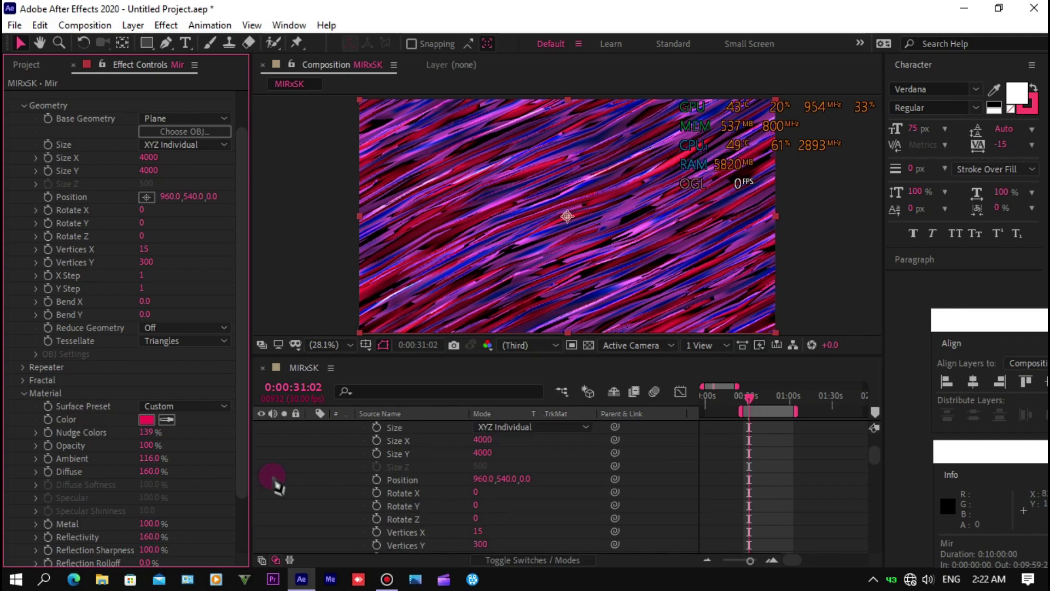
scroll(277, 486, up, 3)
Apply VC Color Vibrance to the Mir layer through the quick effect search.
click(384, 438)
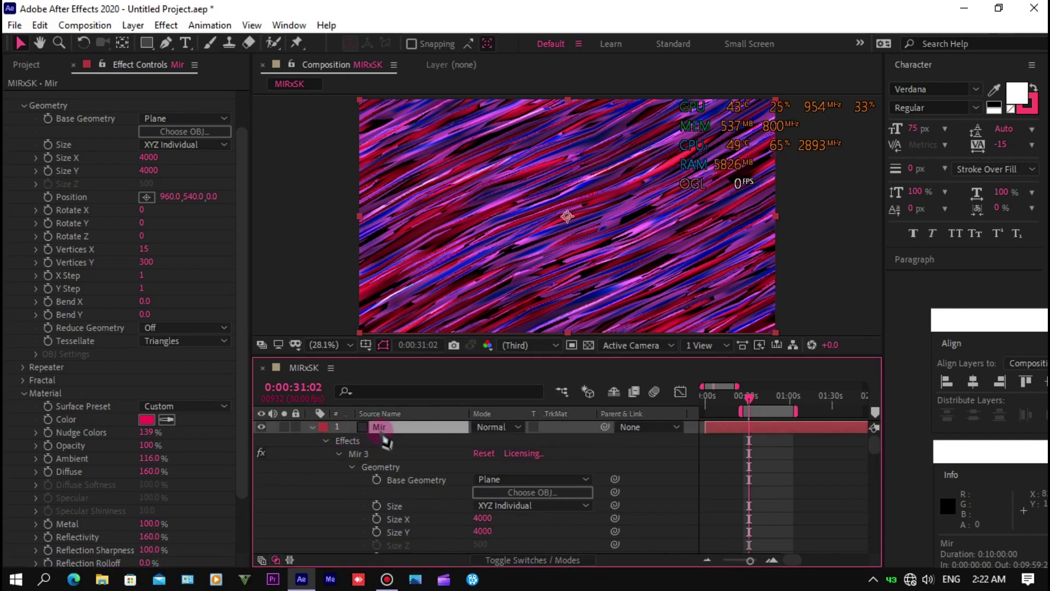
key(ctrl+space)
text(vc)
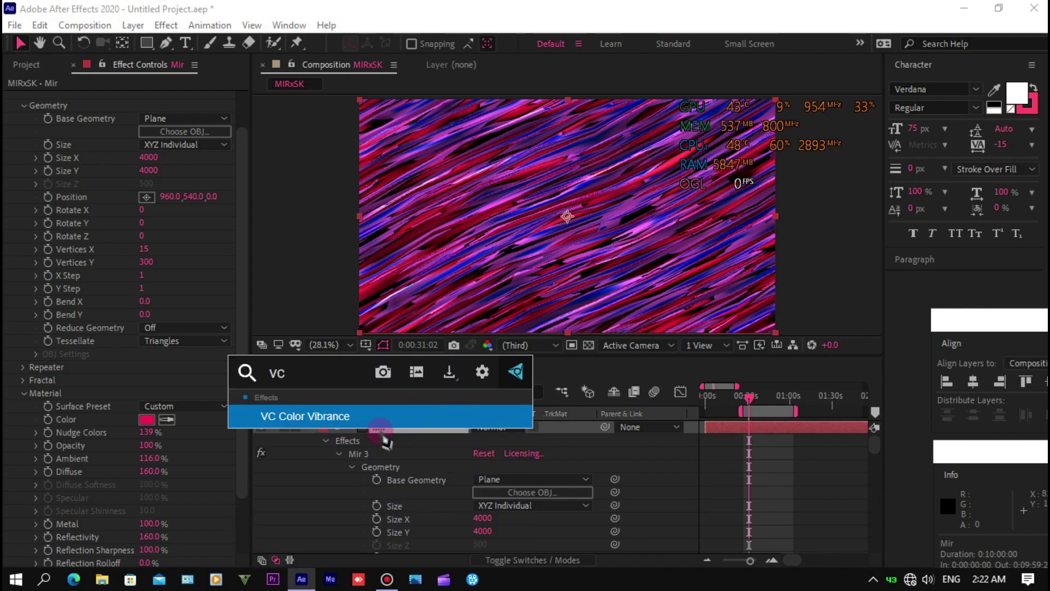
key(Return)
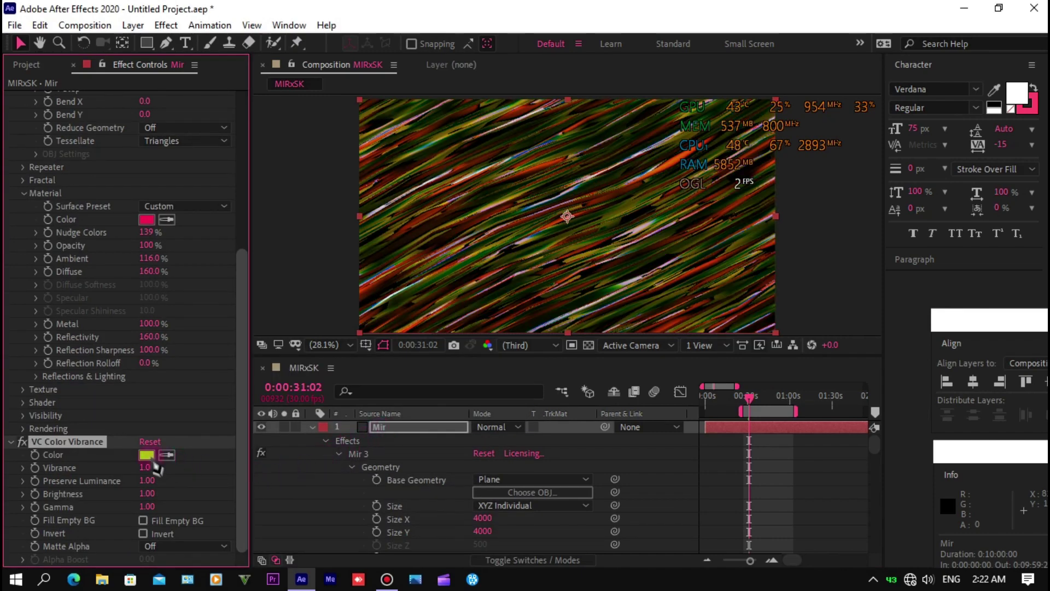
Set VC Color Vibrance colour to dark grey 1C1C1C, Vibrance 2.00 and Gamma 0.01.
click(146, 455)
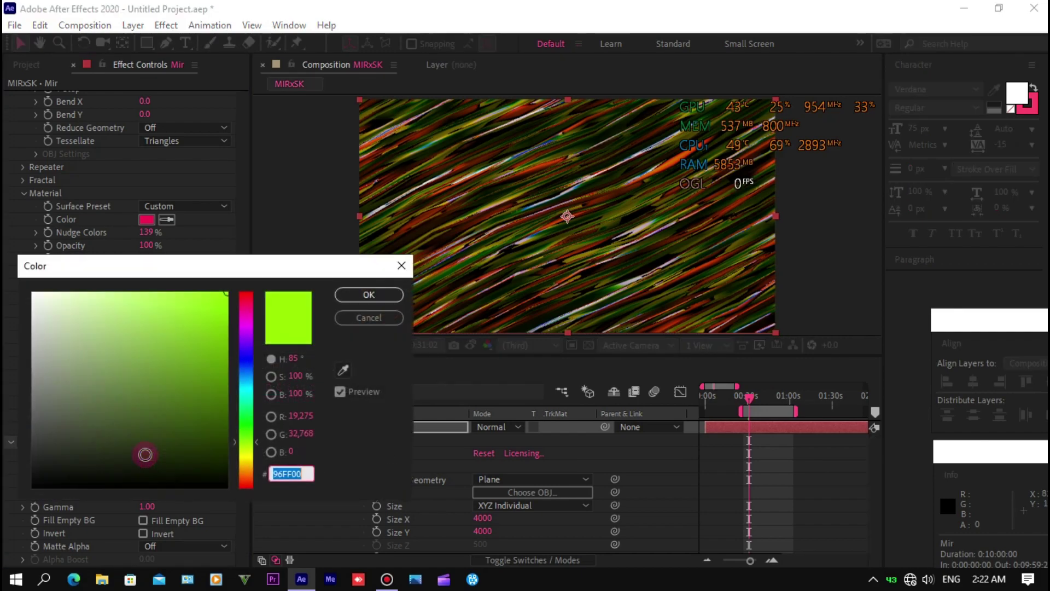
drag(145, 455, 31, 466)
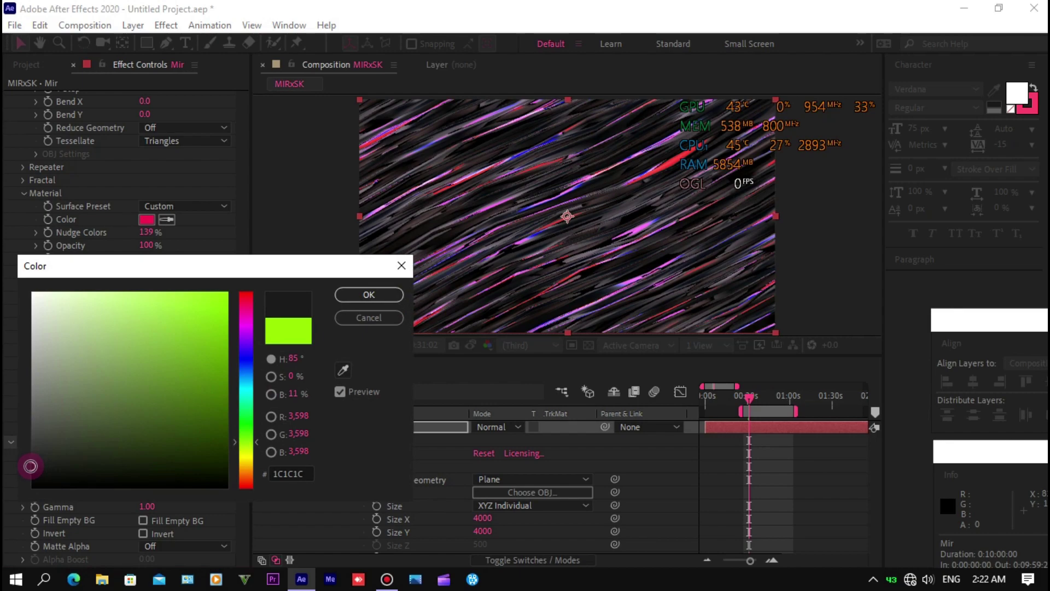
key(Return)
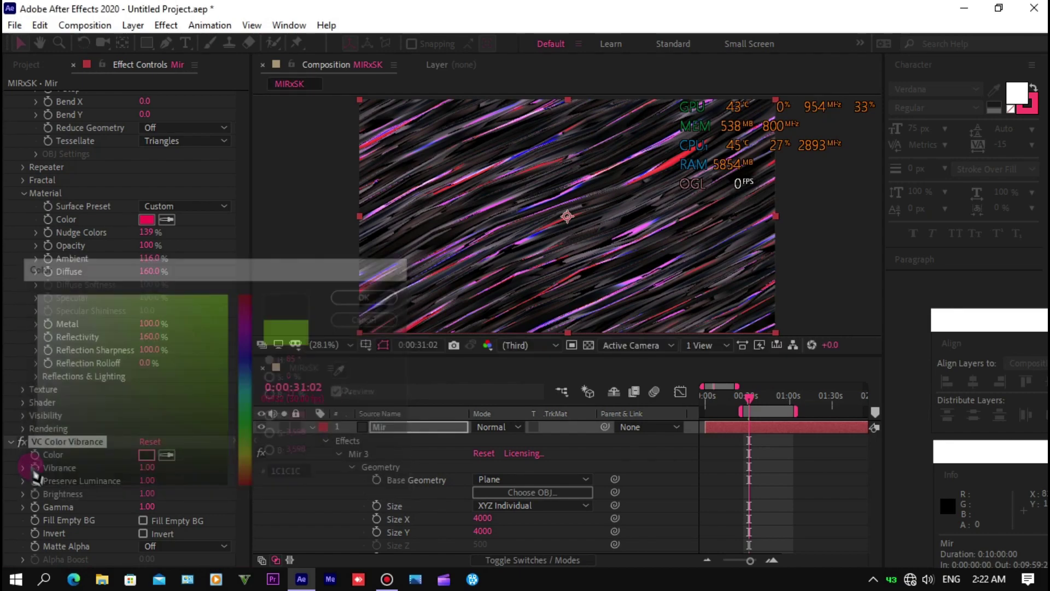
click(142, 468)
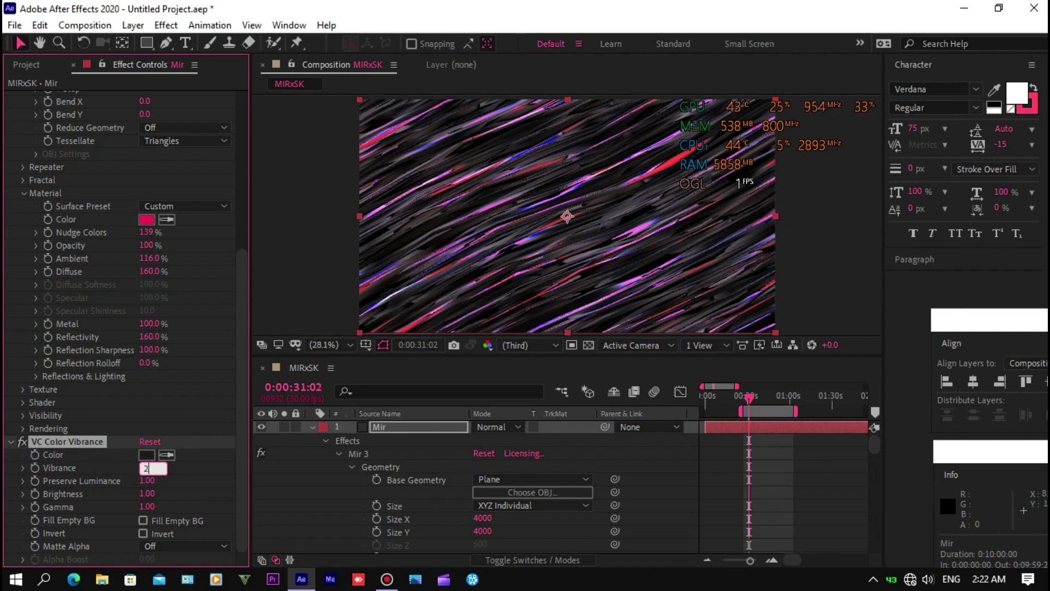
text(2)
key(Return)
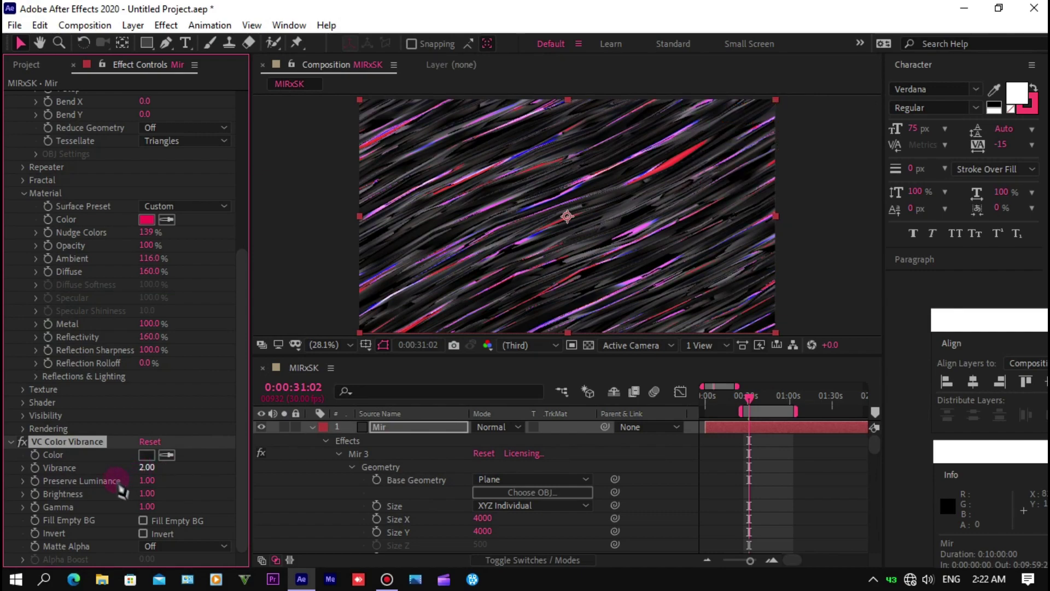
click(145, 505)
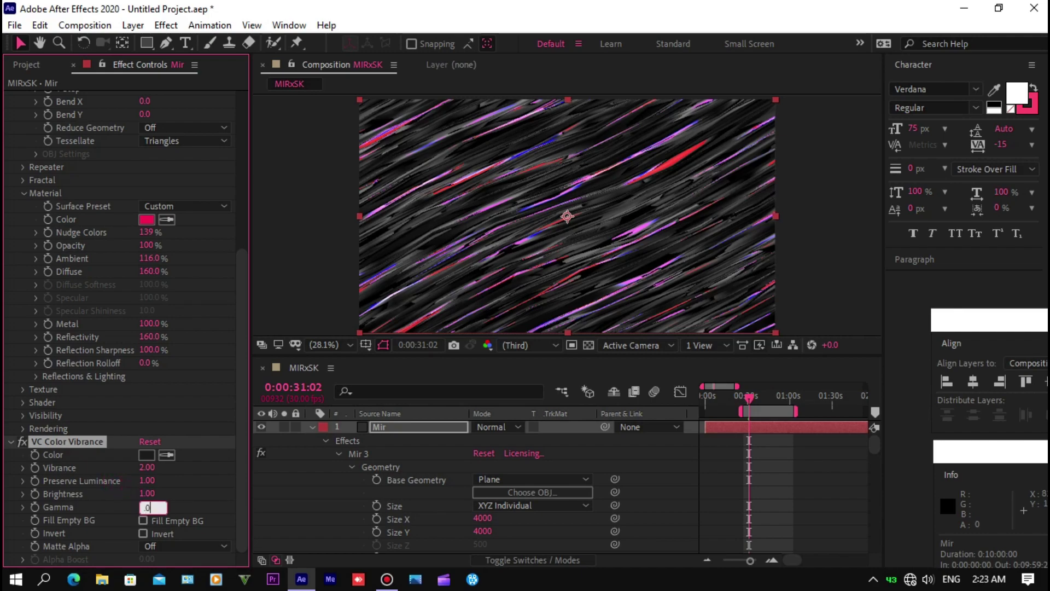
text(0.5)
key(Return)
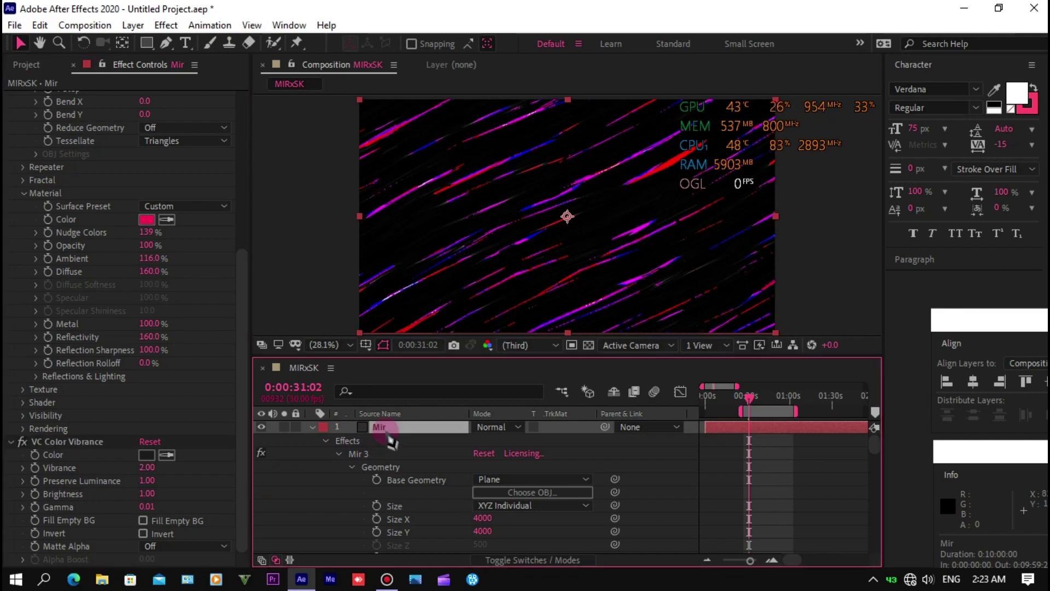
key(ctrl+space)
Apply Glow to the Mir layer with Radius 90 and Intensity 3.0.
text(gl)
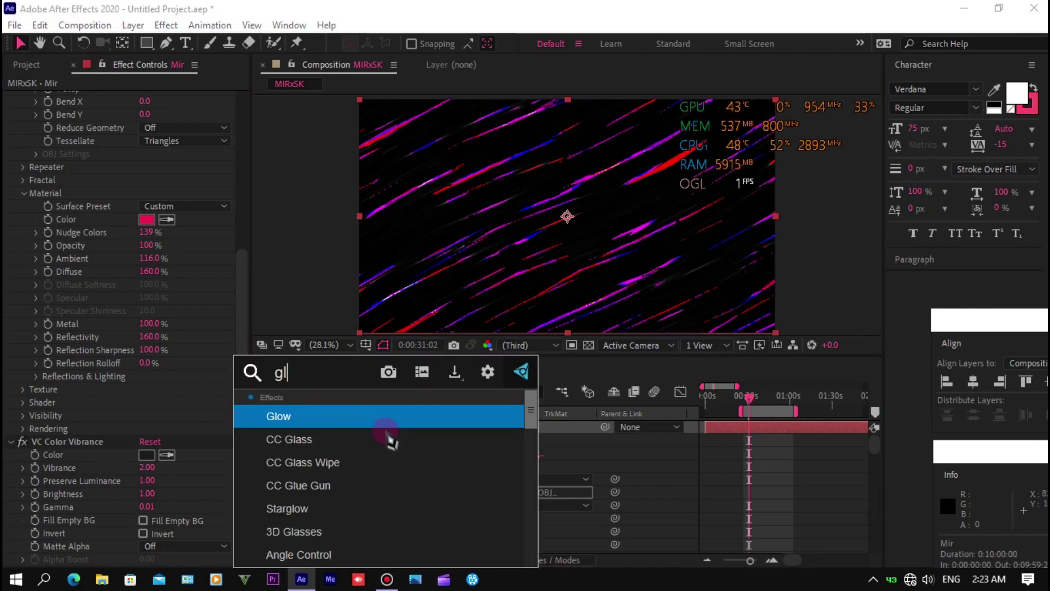
key(Return)
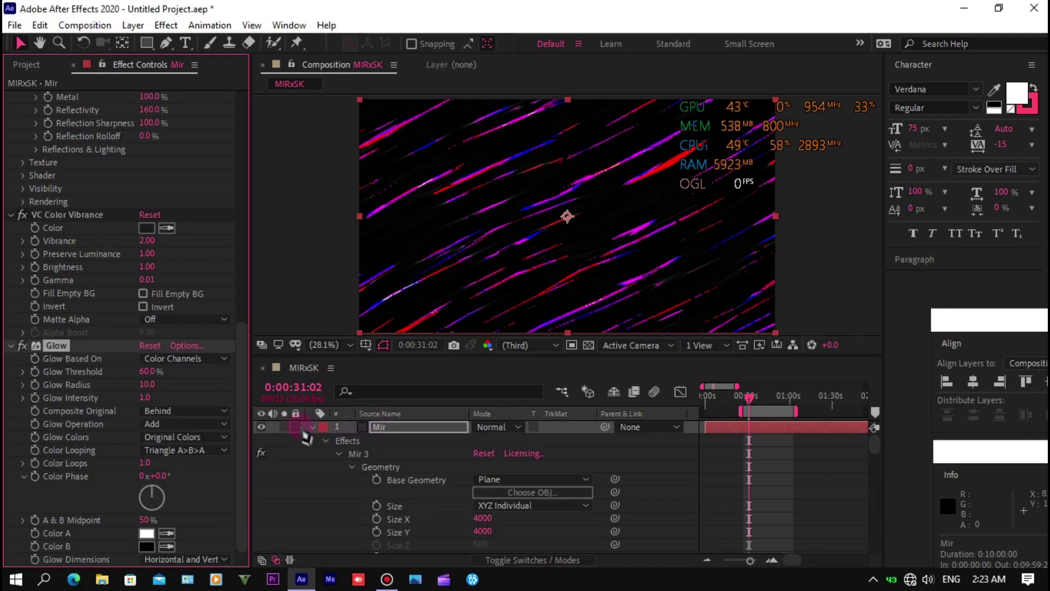
click(147, 384)
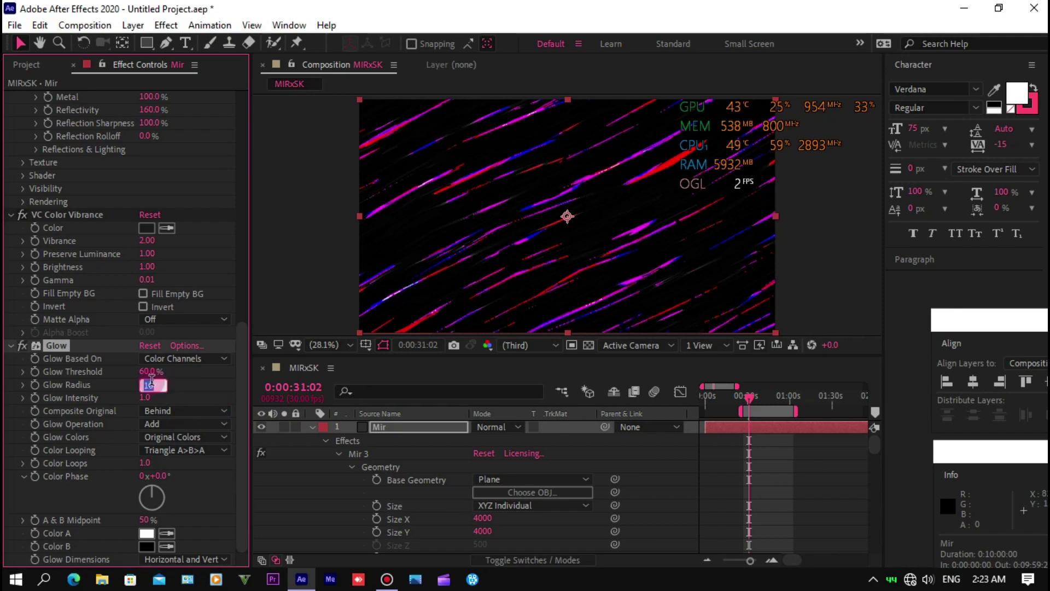
text(9)
key(Return)
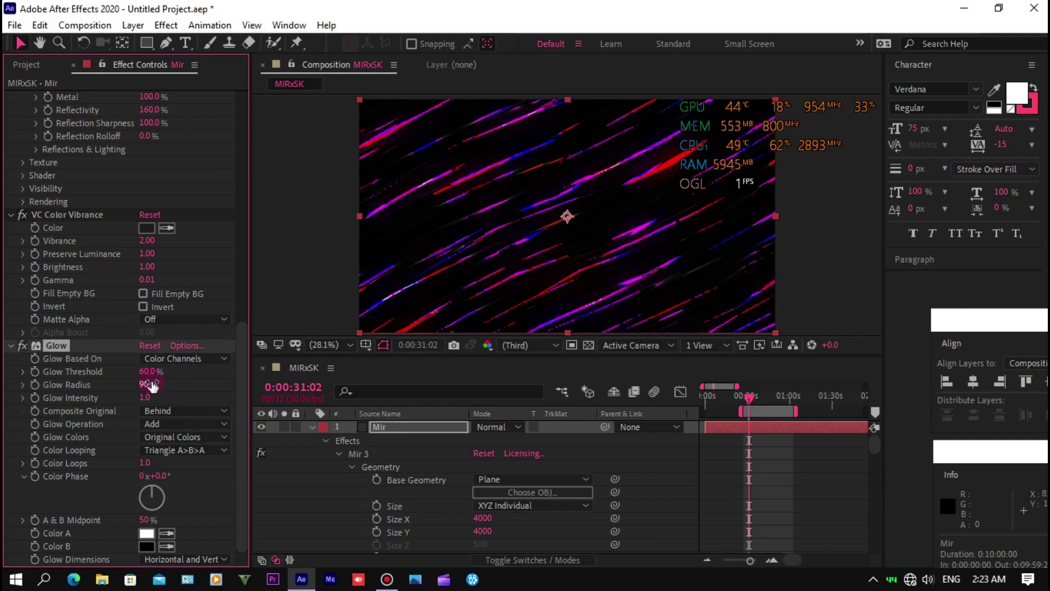
click(147, 395)
text(3)
key(Return)
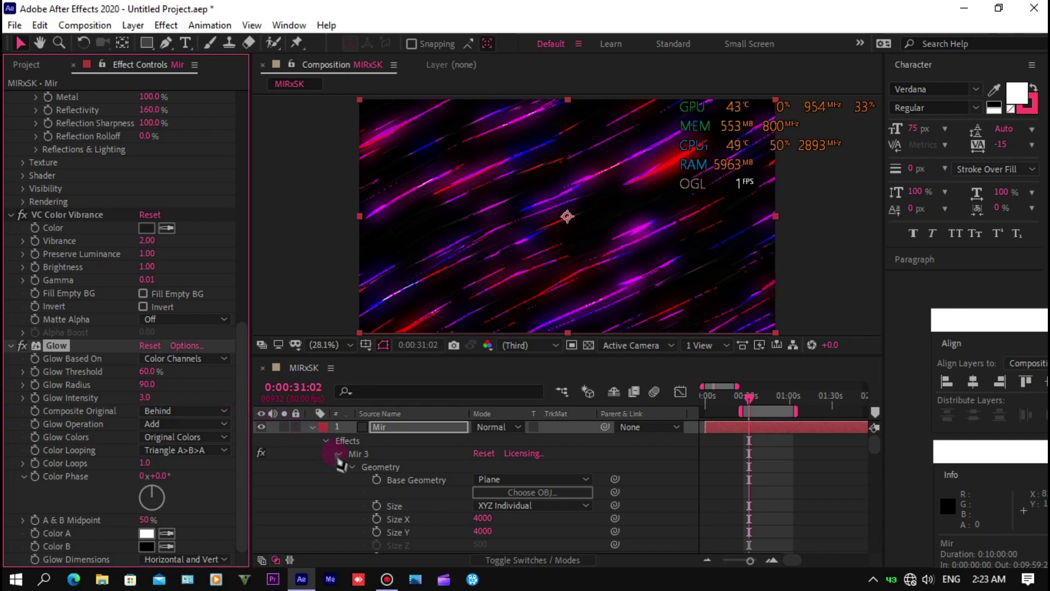
Add a Mirror effect with reflection centre X 960 and reflection angle 180°.
click(385, 437)
key(ctrl+space)
text(m)
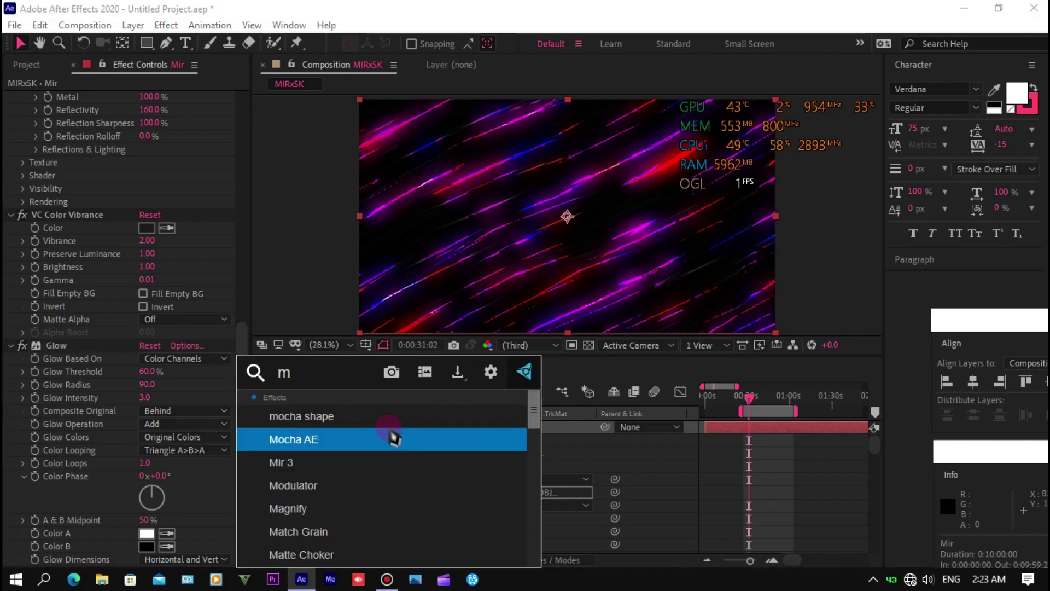
text(i)
key(Down)
key(Down)
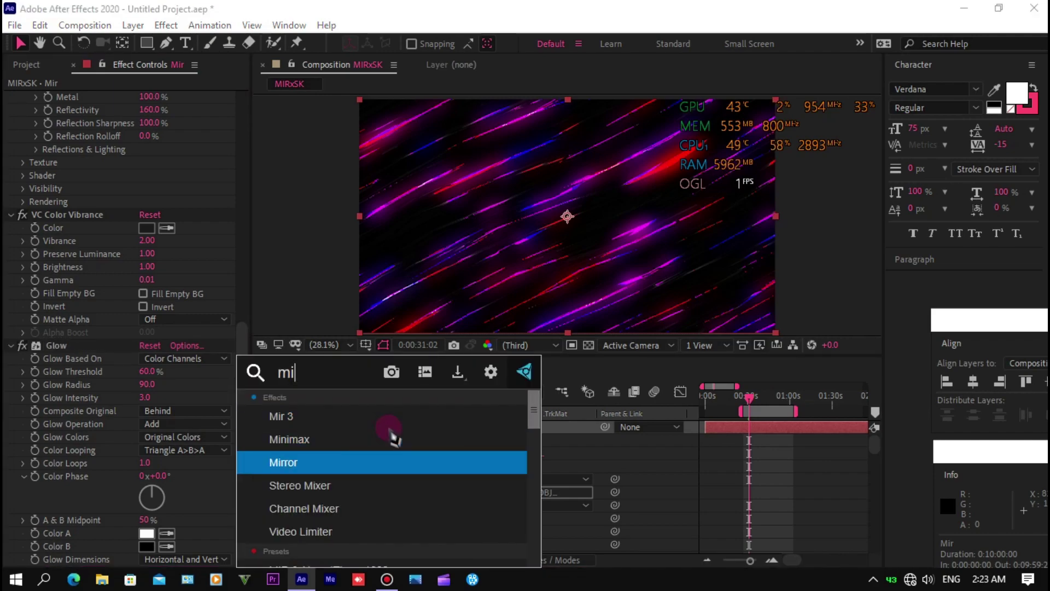
key(Return)
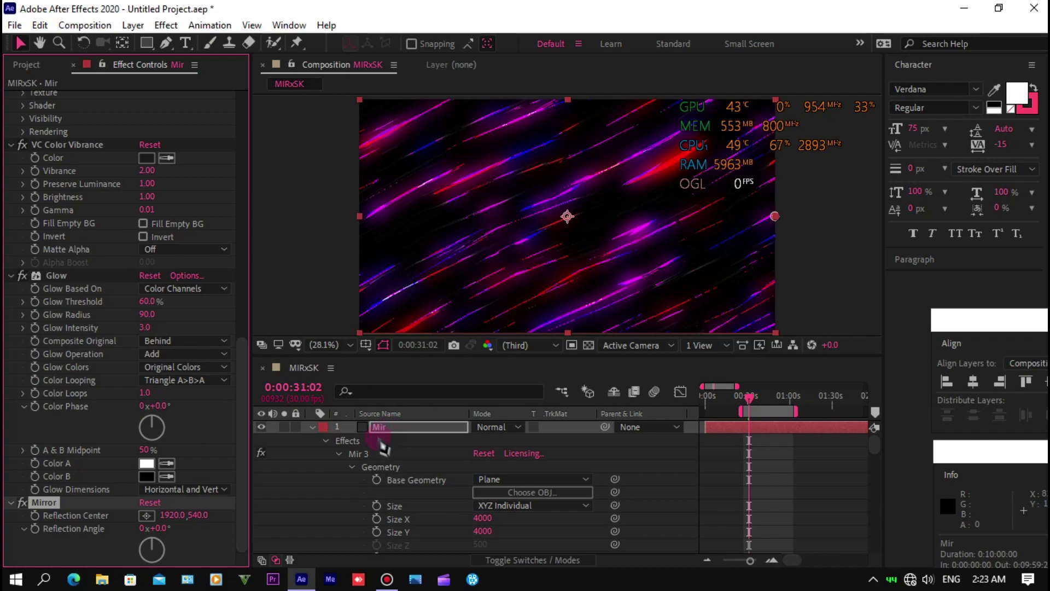
click(174, 515)
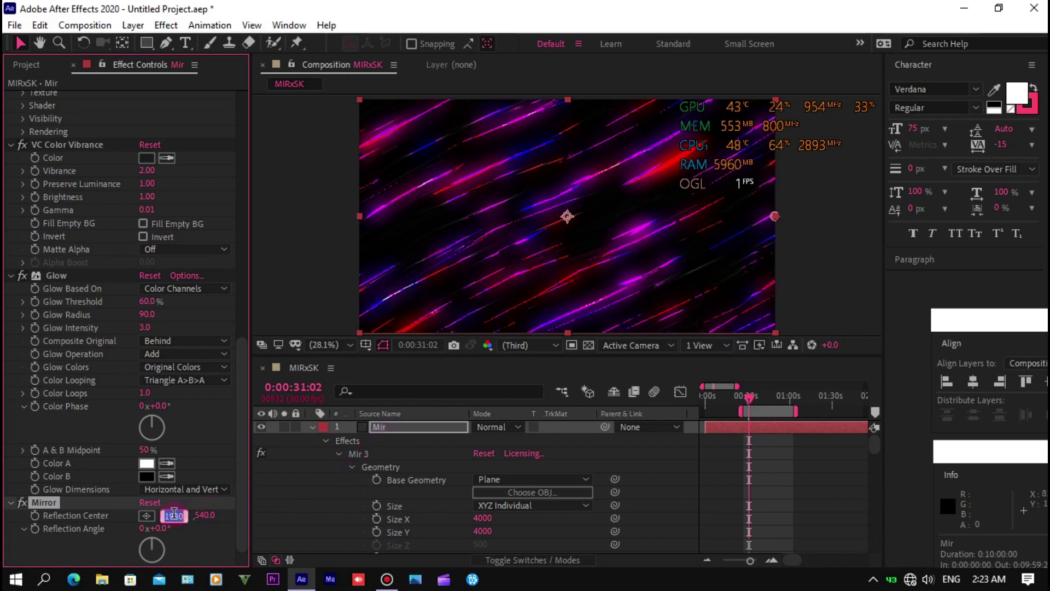
text(9)
key(Return)
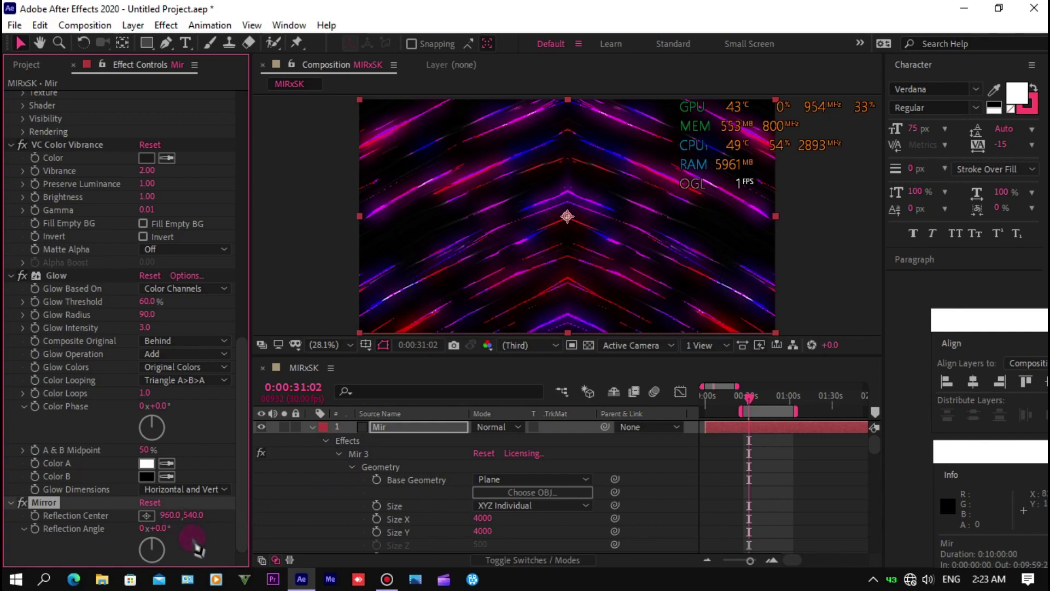
click(165, 528)
text(180)
key(Return)
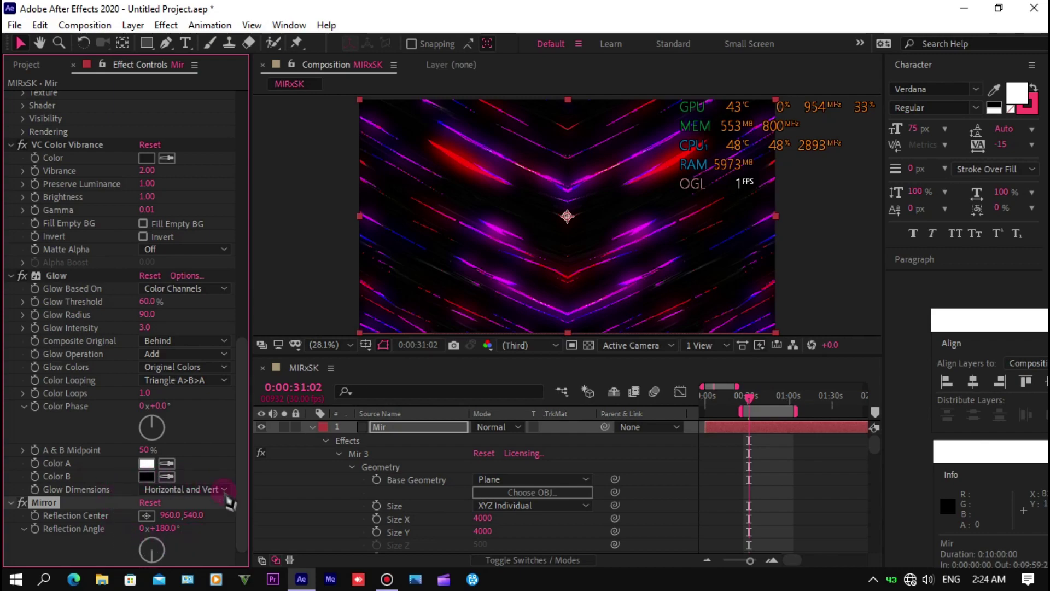
Link VC Color Vibrance Brightness to SK's Sound Keys Output 1, reading 2.00, then collapse Mir.
click(338, 454)
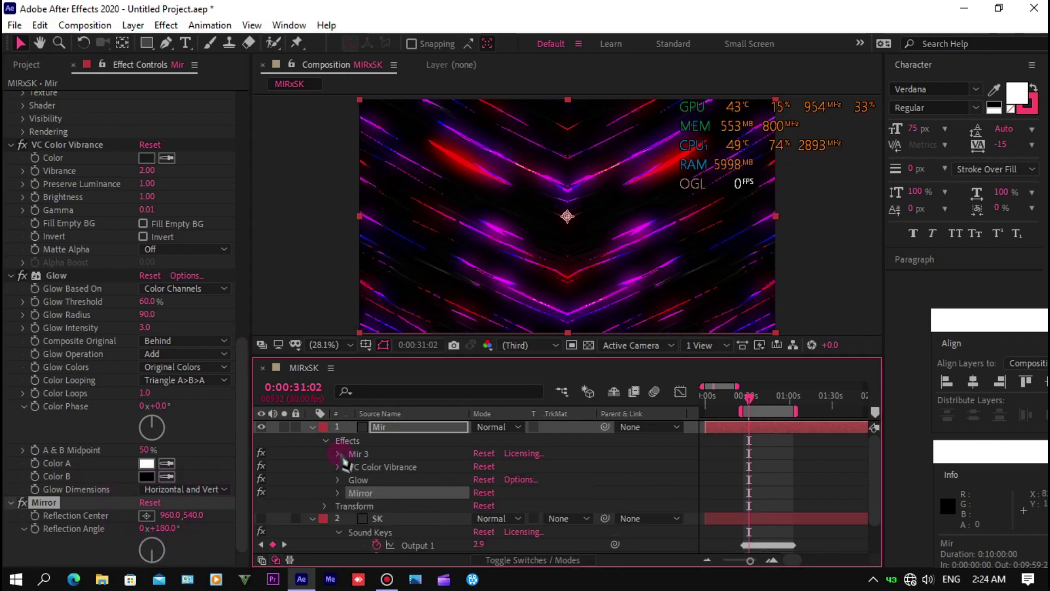
click(338, 466)
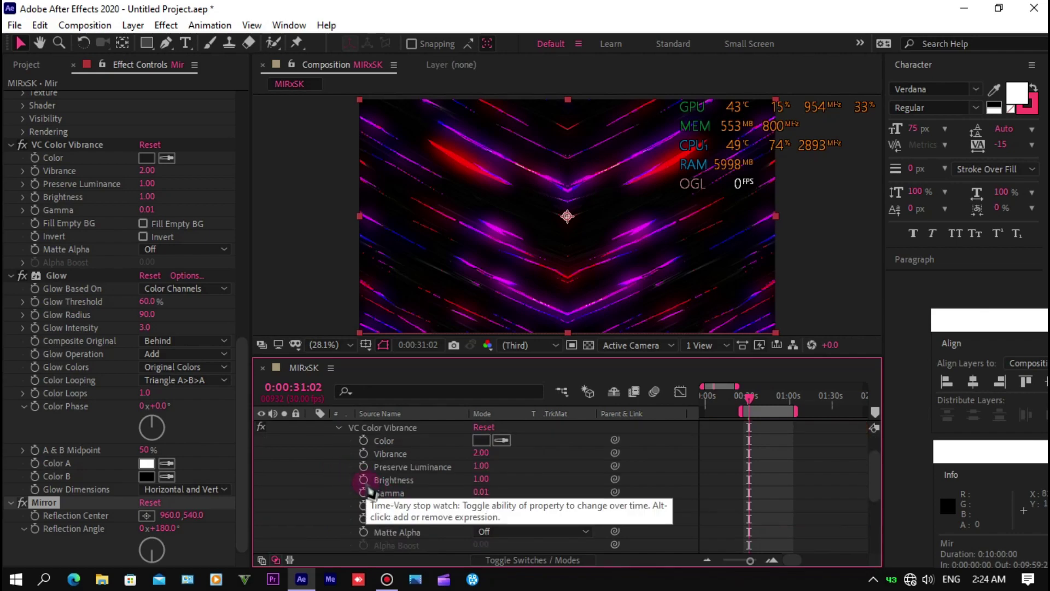
alt+click(365, 481)
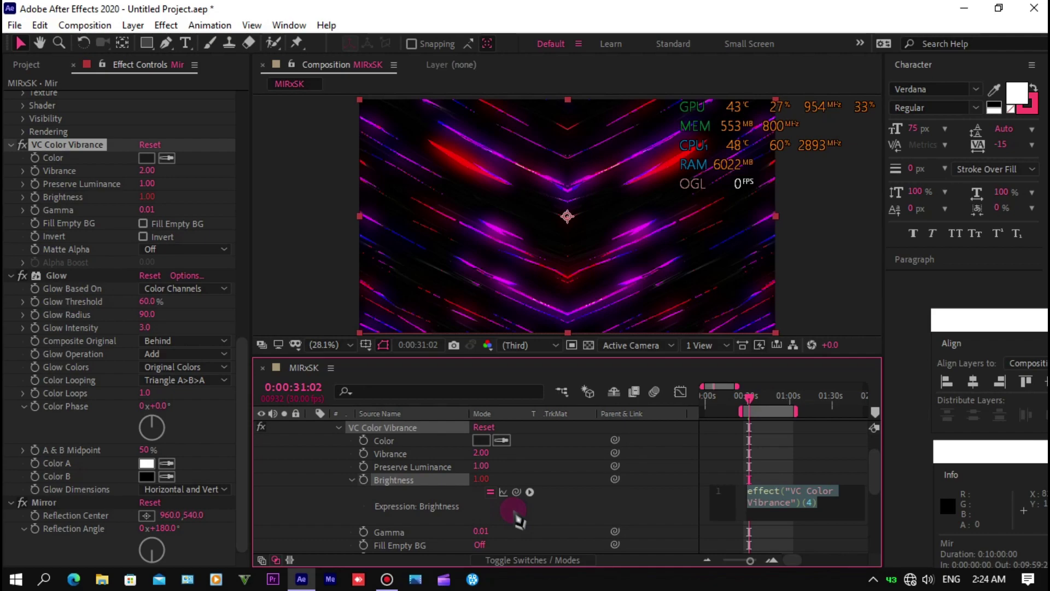
mouse_move(516, 492)
mouse_down()
mouse_move(432, 556)
mouse_move(433, 520)
mouse_up()
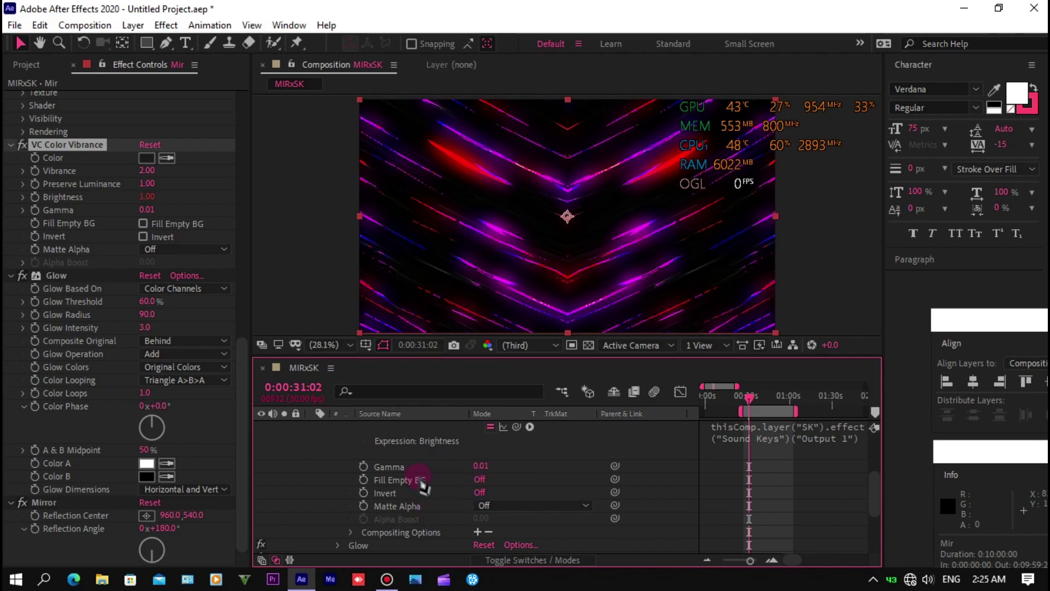
scroll(421, 484, down, 2)
scroll(422, 485, up, 2)
scroll(424, 487, up, 2)
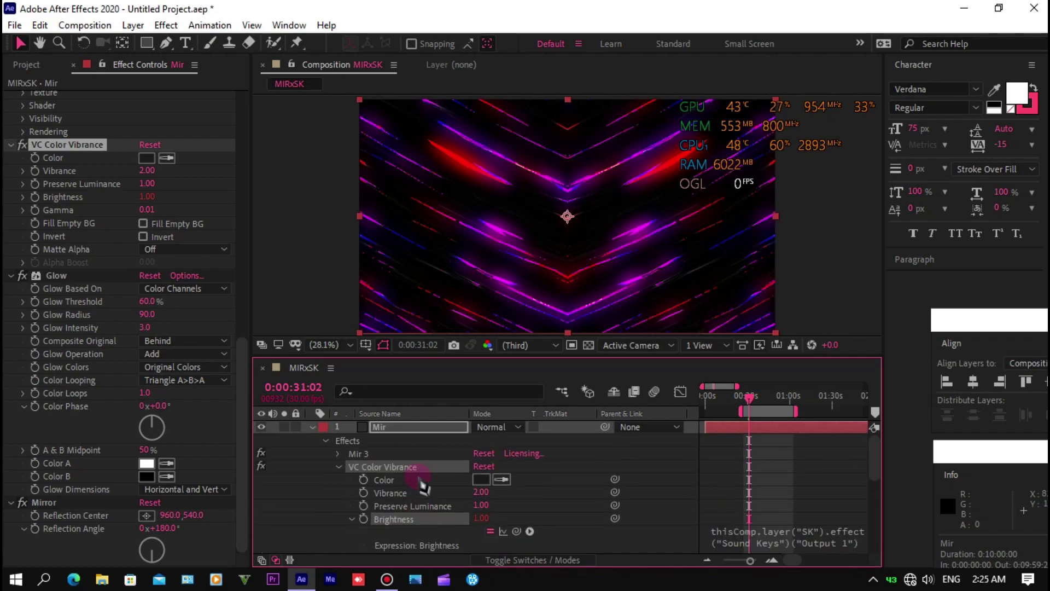
click(313, 427)
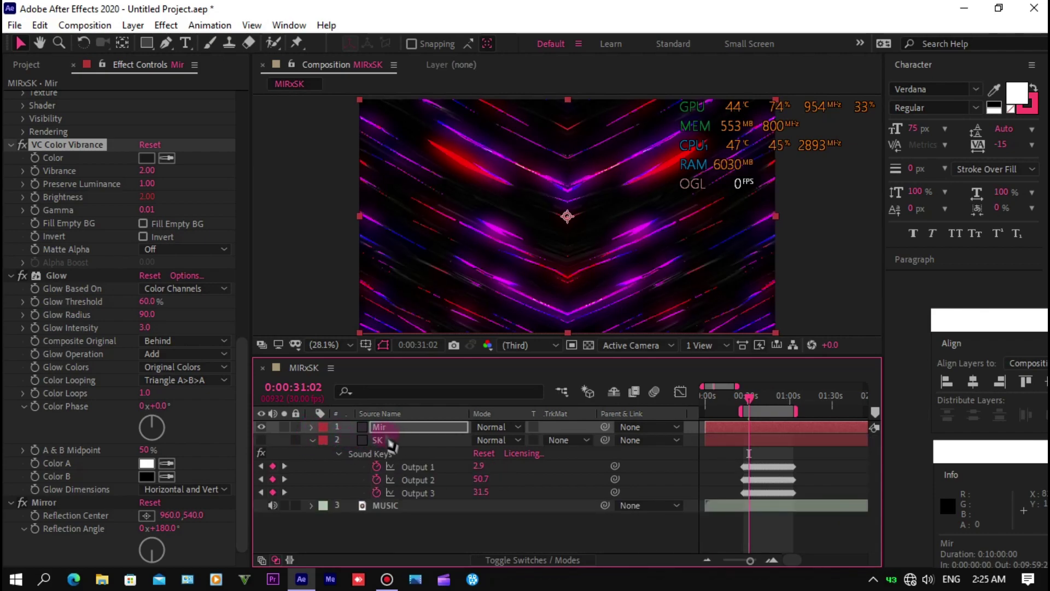
Apply the Noise effect to the Mir layer with Amount 5.
click(406, 427)
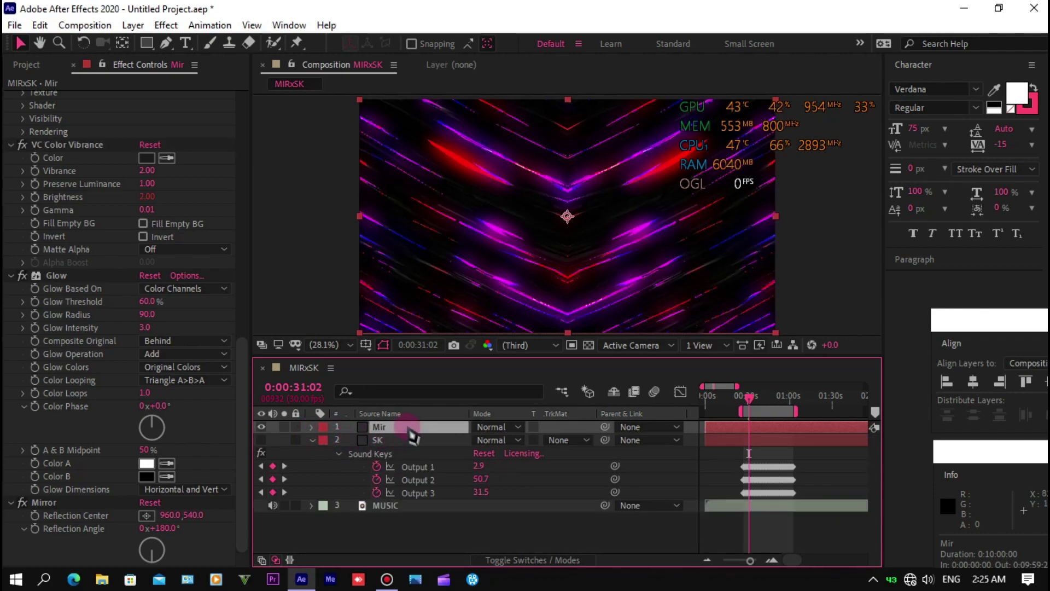
key(ctrl+space)
text(n)
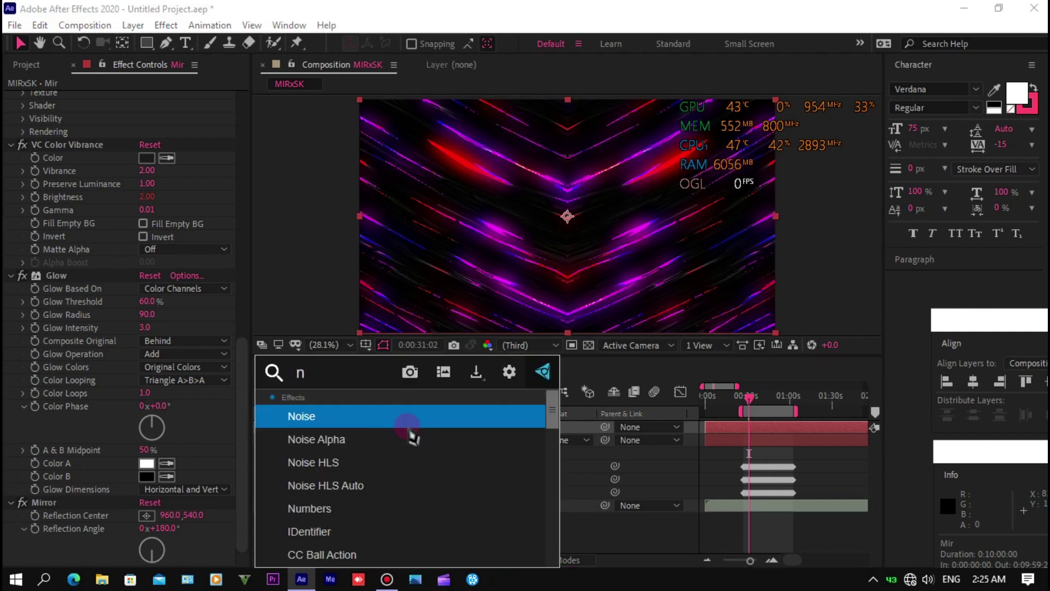
text(oi)
click(409, 426)
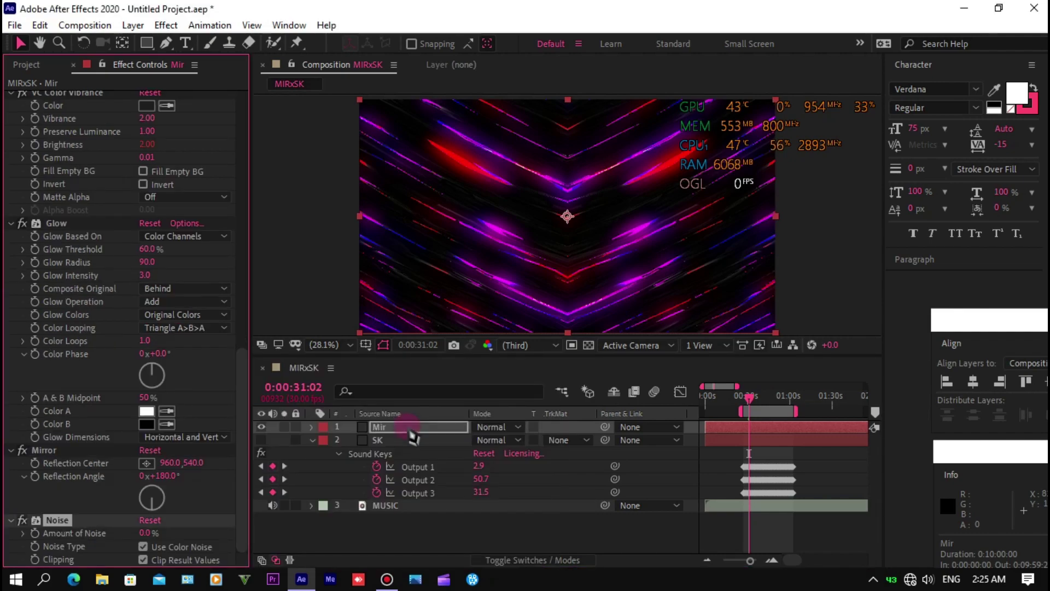
click(147, 530)
text(5)
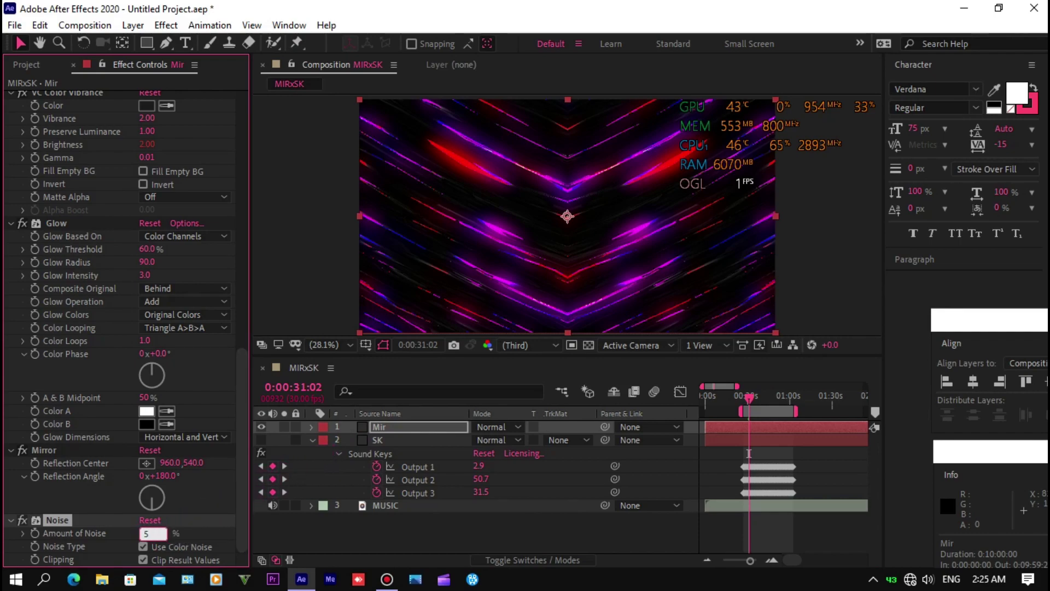
key(Return)
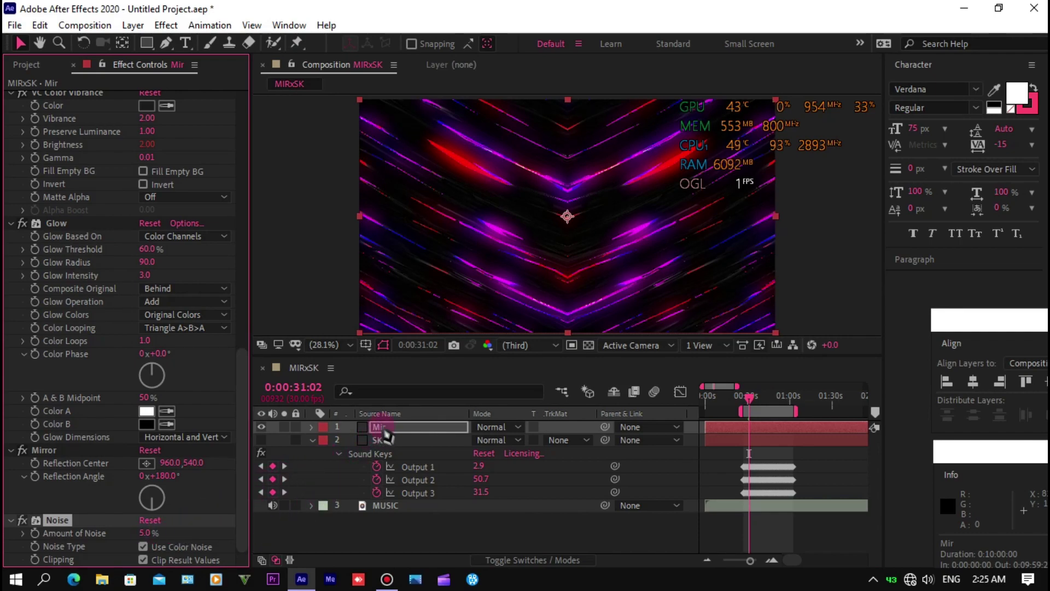
Duplicate the Mir layer and set the top copy's blending mode to Add.
click(384, 432)
key(ctrl+d)
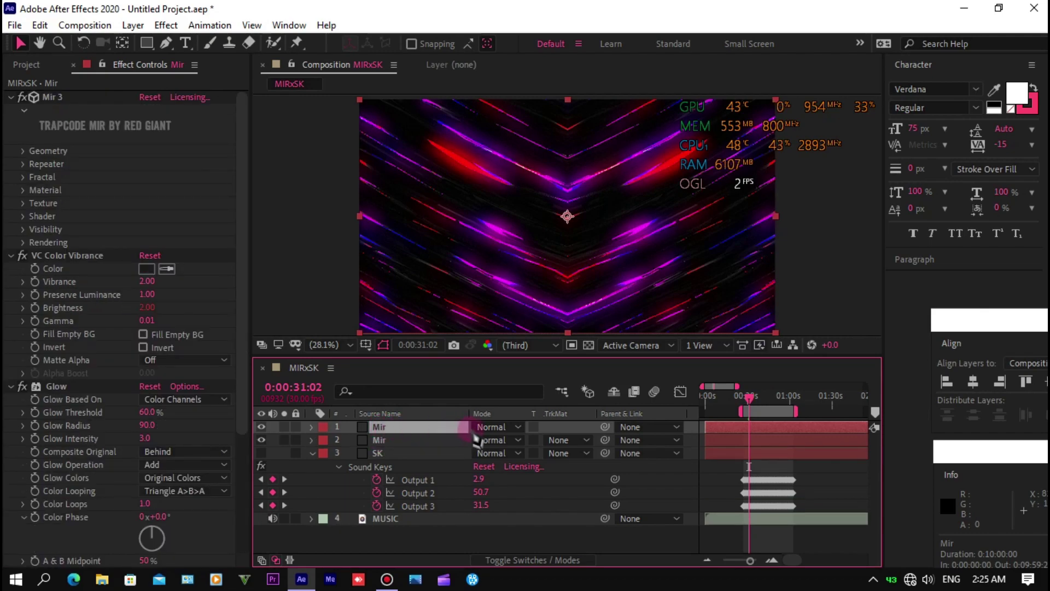
click(475, 428)
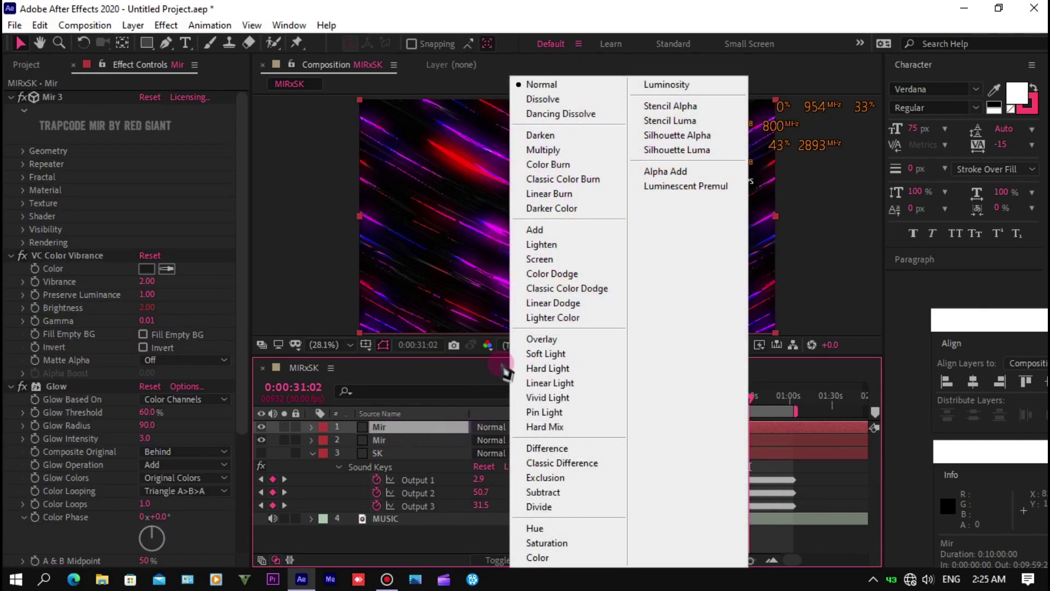
click(531, 232)
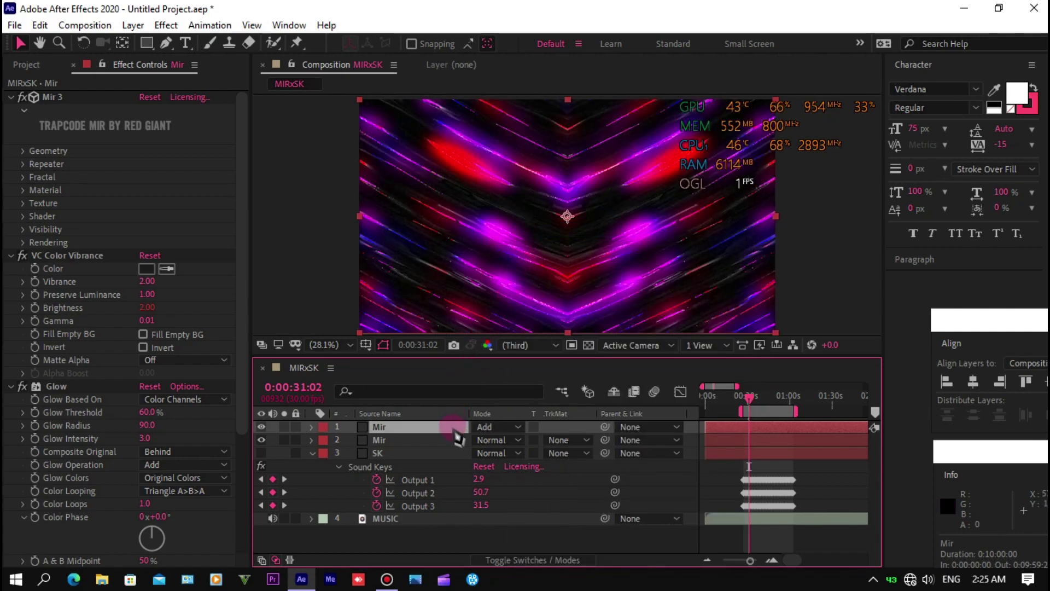
Set Mir Vertices Y to 100 on the lower Mir copy.
click(415, 441)
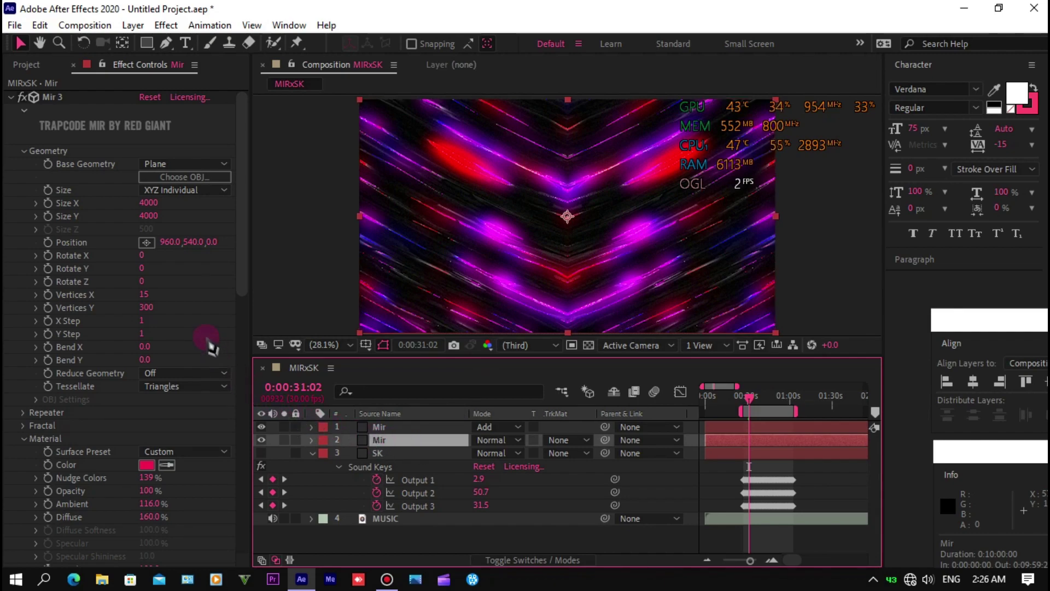
click(147, 307)
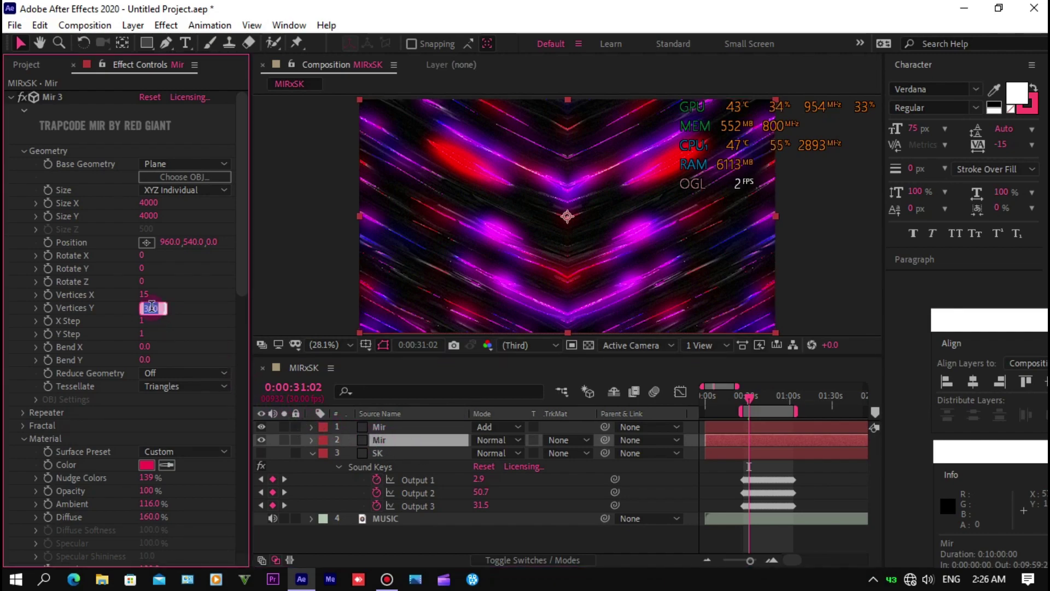
text(100)
key(Return)
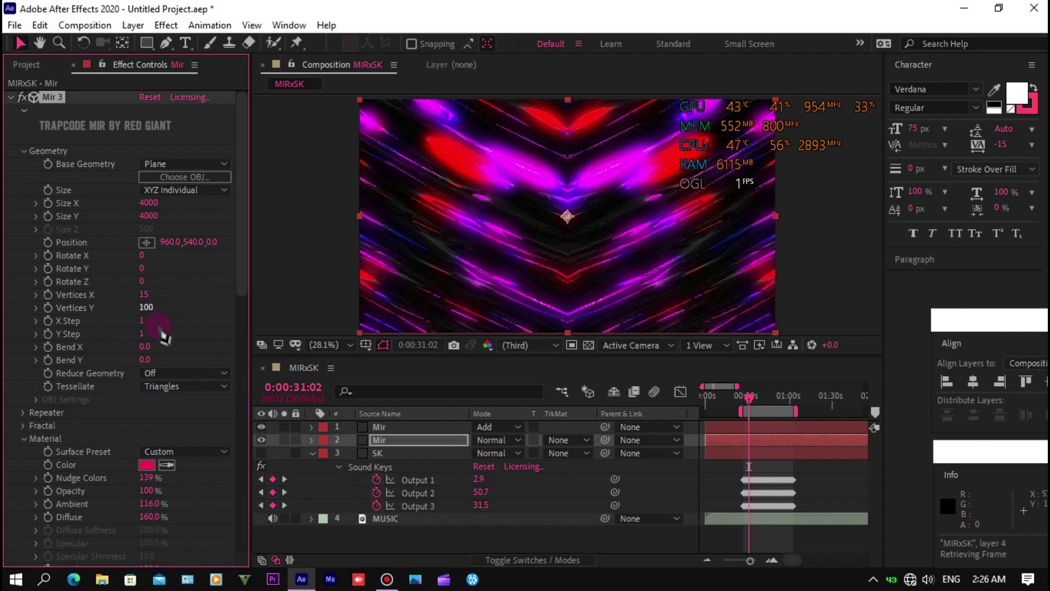
Reset the lower copy's Brightness back to 1.00.
scroll(91, 388, down, 2)
scroll(89, 390, down, 3)
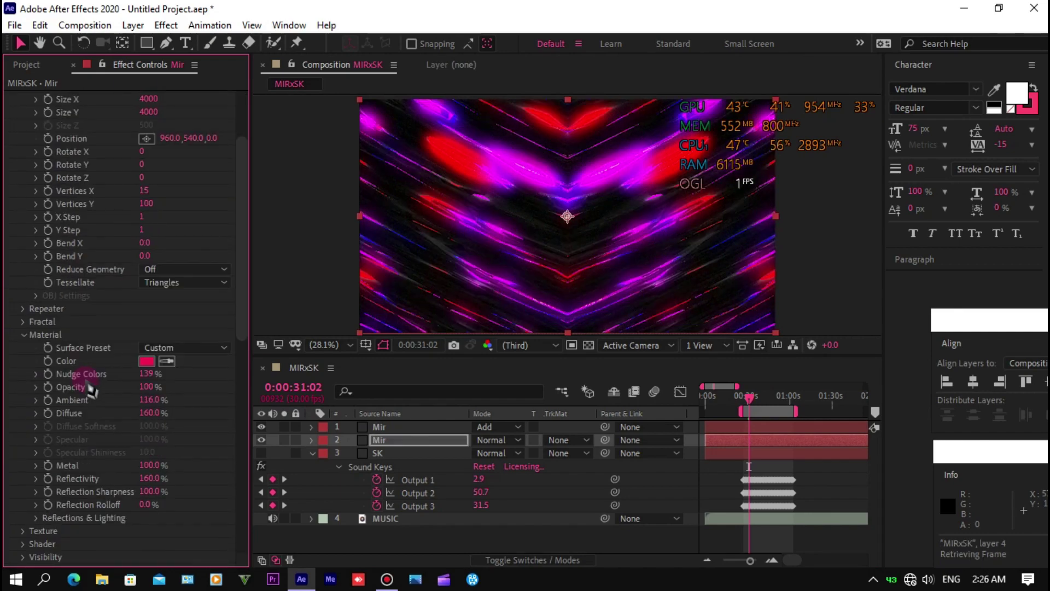
scroll(82, 398, down, 3)
scroll(81, 400, down, 2)
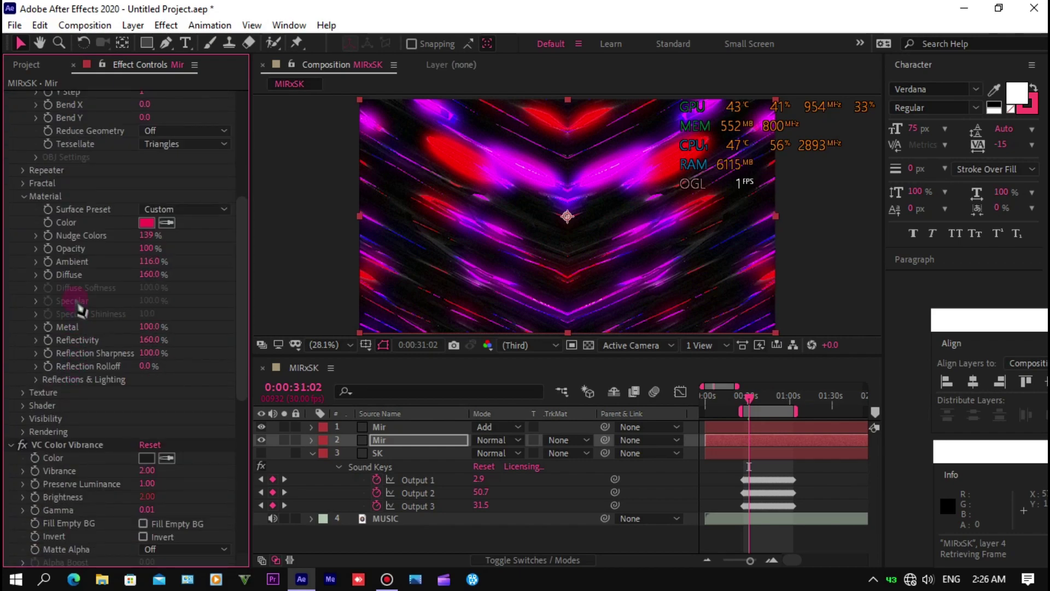
scroll(81, 310, down, 1)
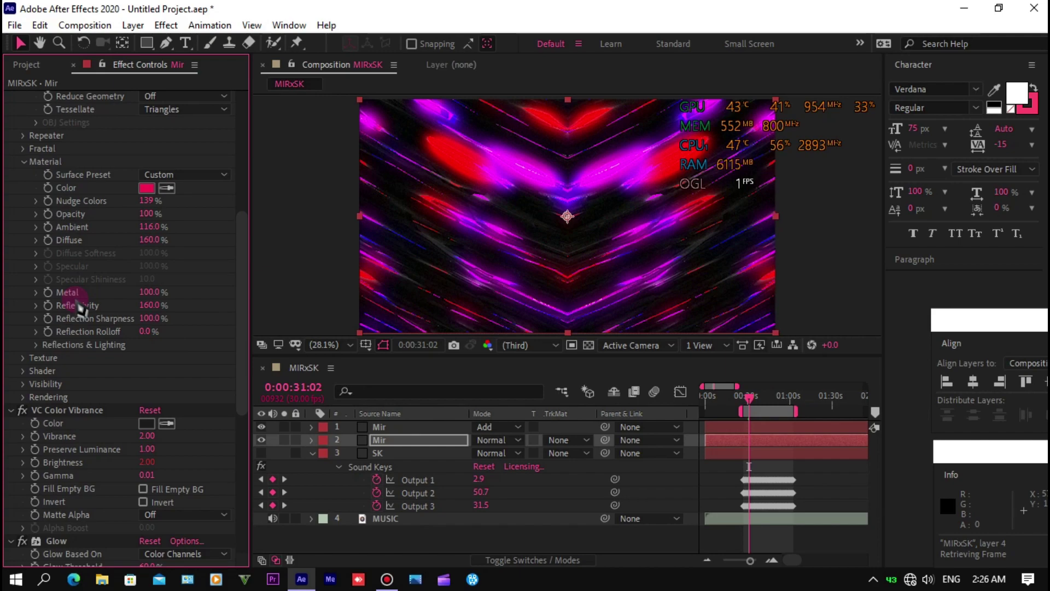
scroll(81, 308, down, 2)
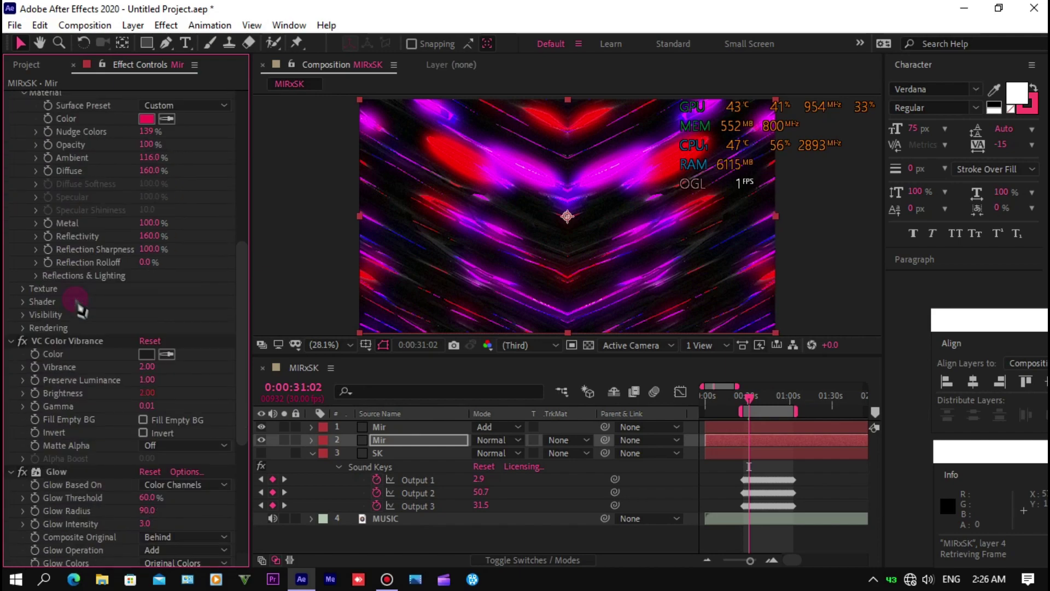
click(35, 393)
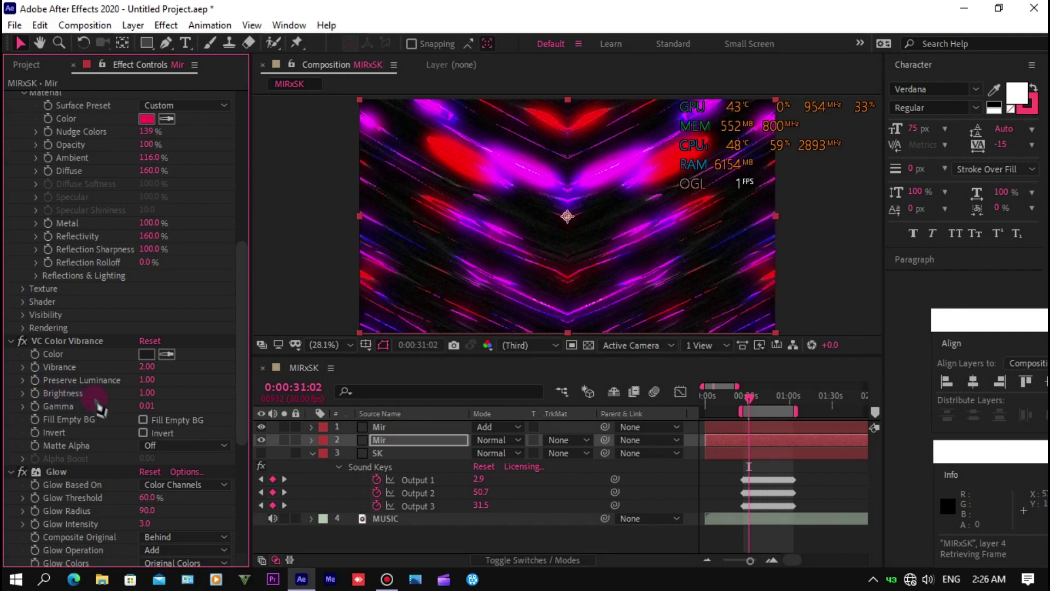
scroll(100, 407, down, 2)
scroll(100, 407, down, 1)
scroll(100, 407, down, 2)
scroll(100, 410, down, 2)
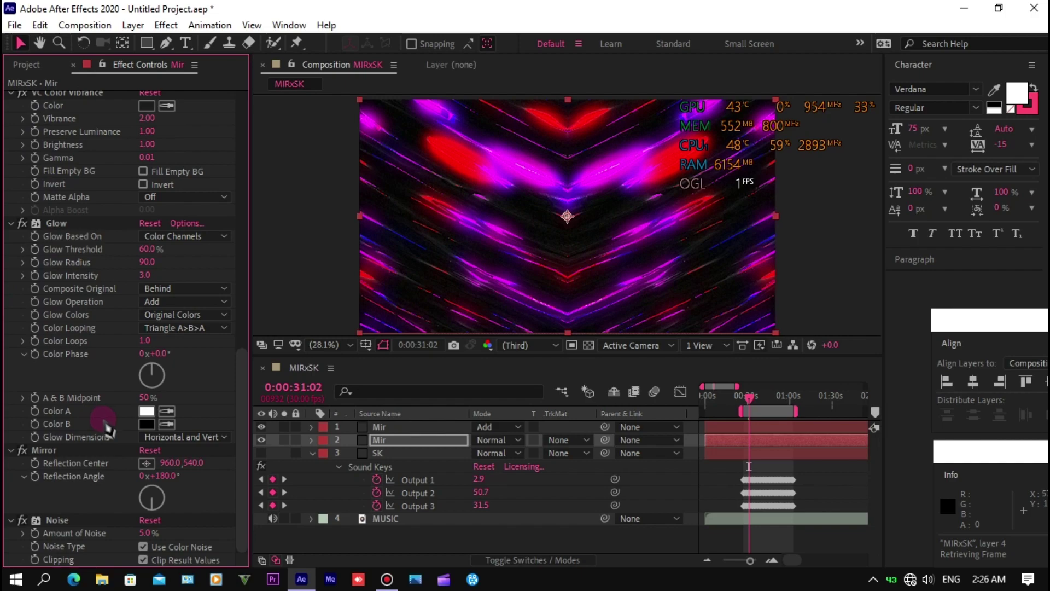
Add a new 50mm camera layer to the MIRxSK comp.
click(311, 457)
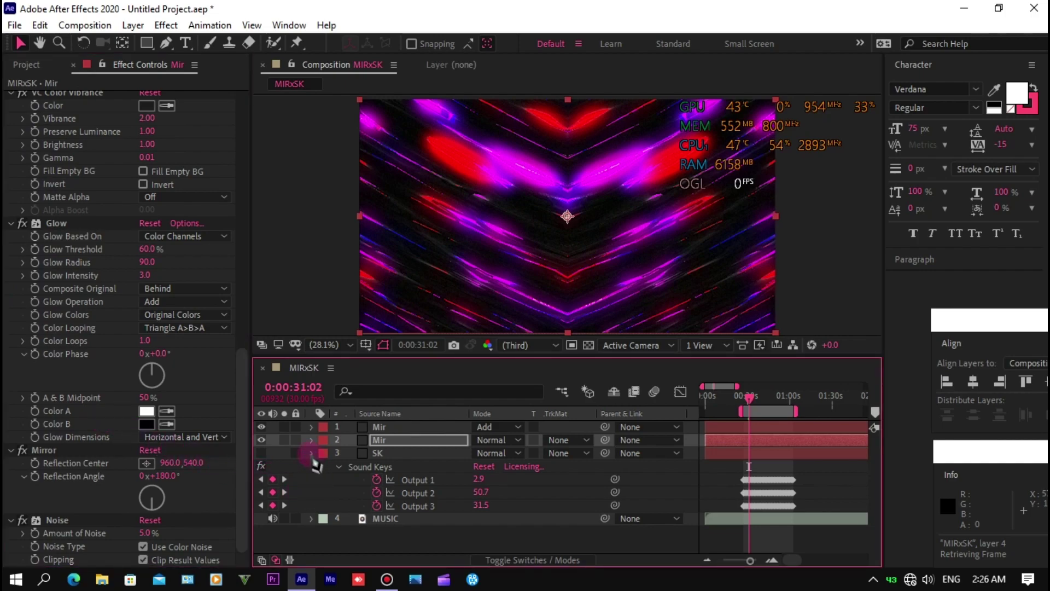
click(336, 493)
right_click(344, 501)
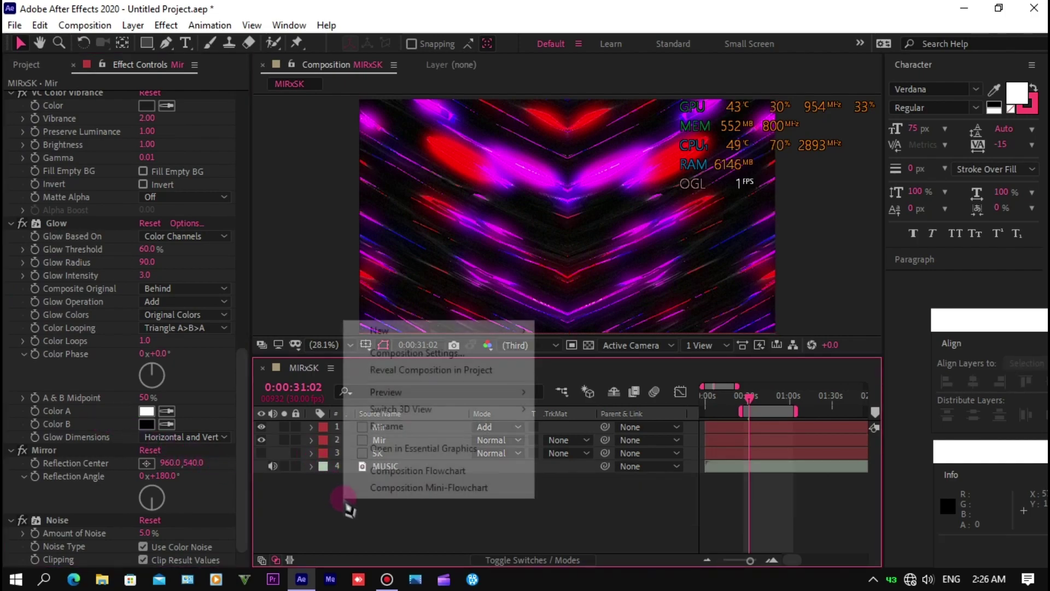
mouse_move(385, 336)
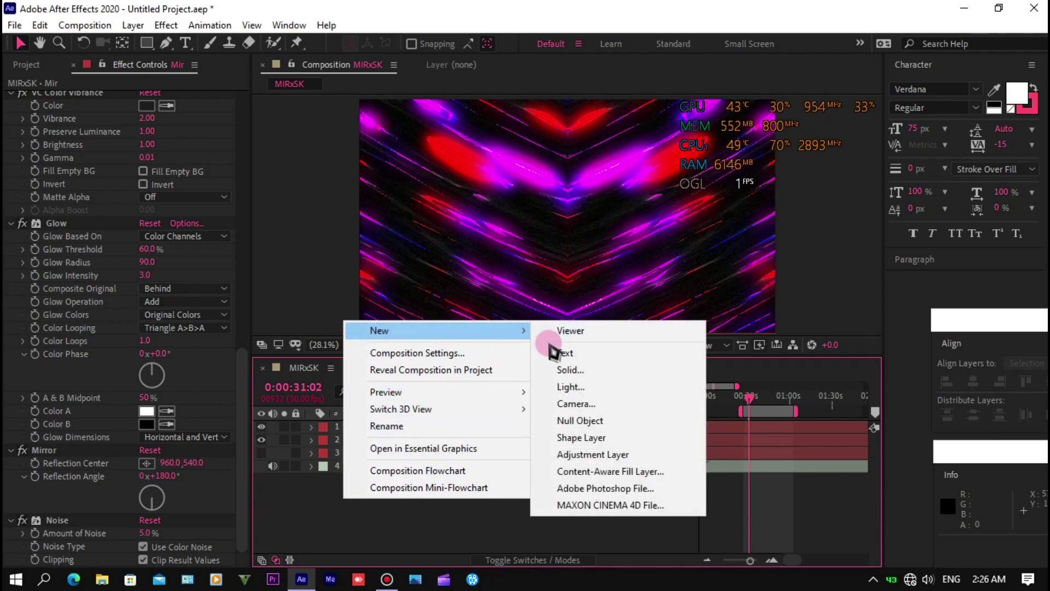
click(555, 405)
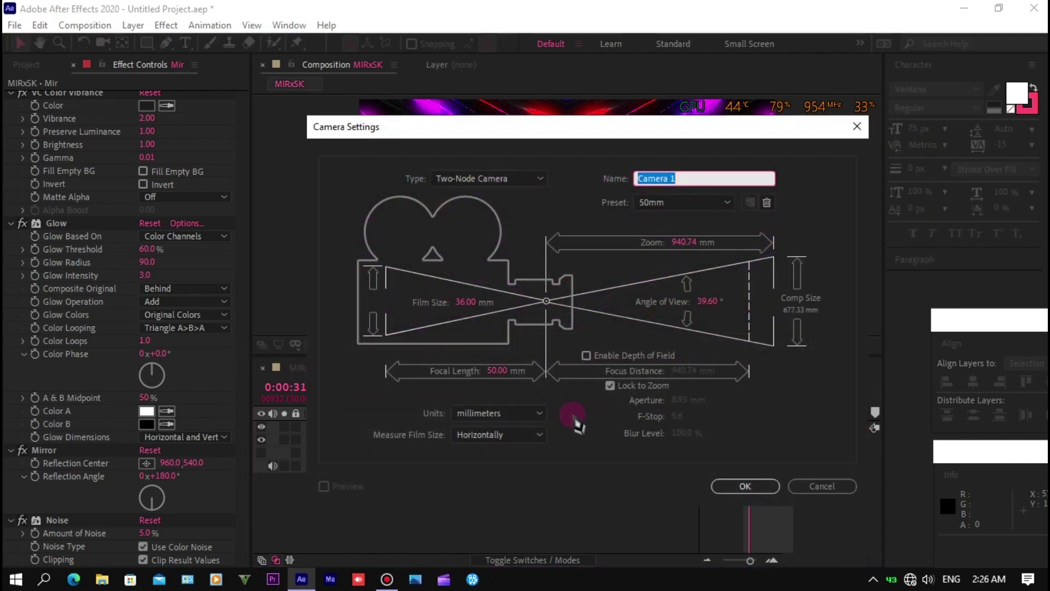
key(Return)
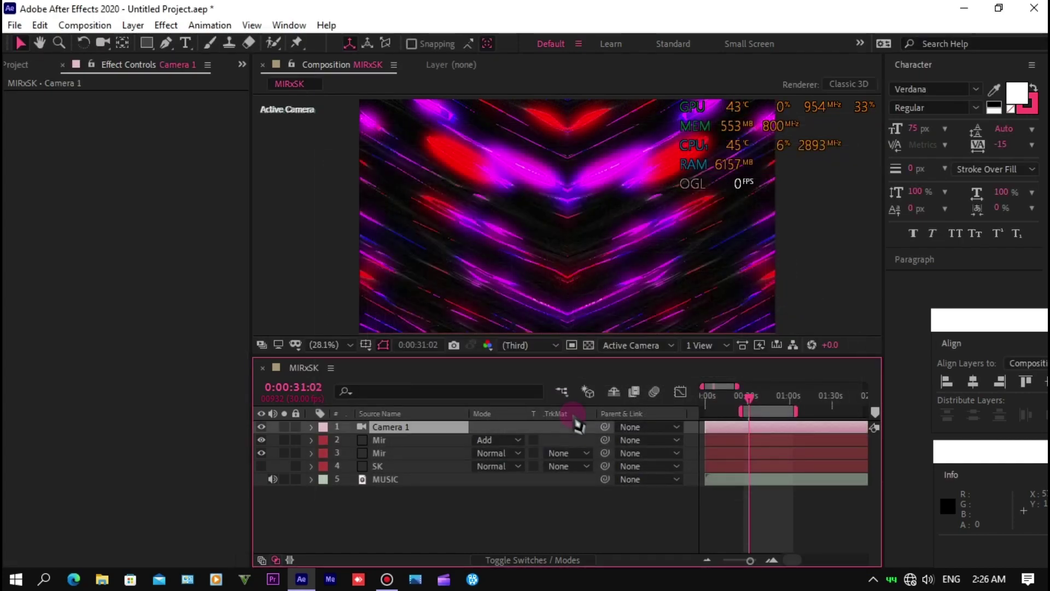
Set Camera 1's Zoom to 1500 pixels.
click(311, 426)
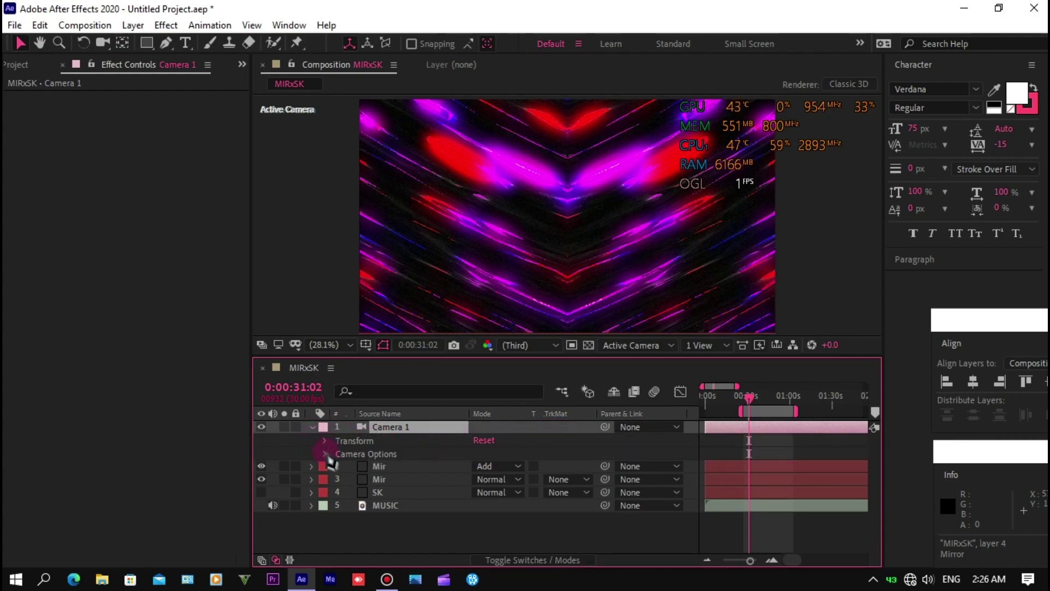
click(325, 453)
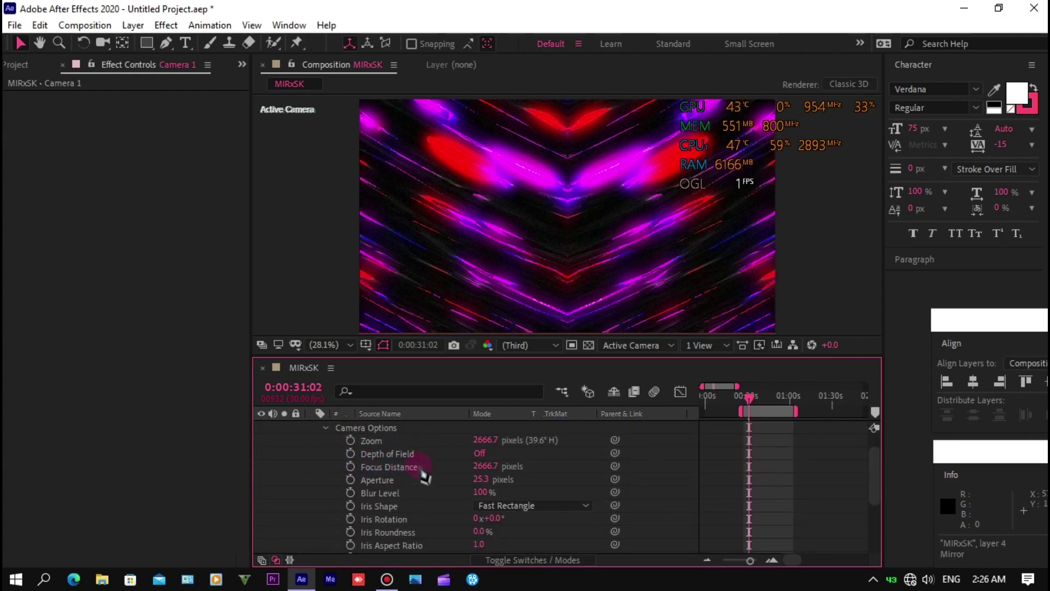
click(479, 439)
text(1500)
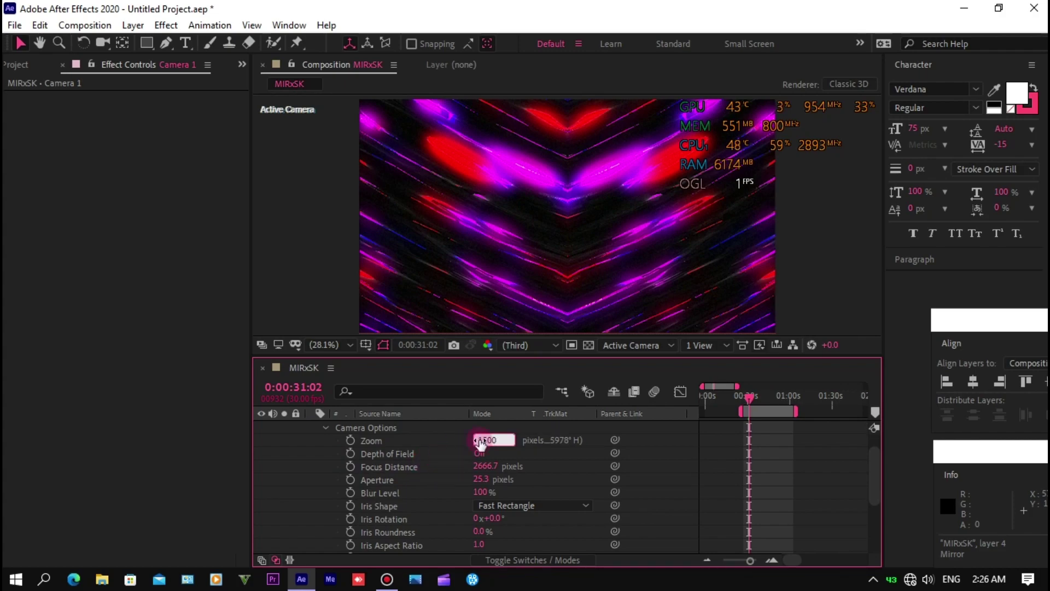
key(Return)
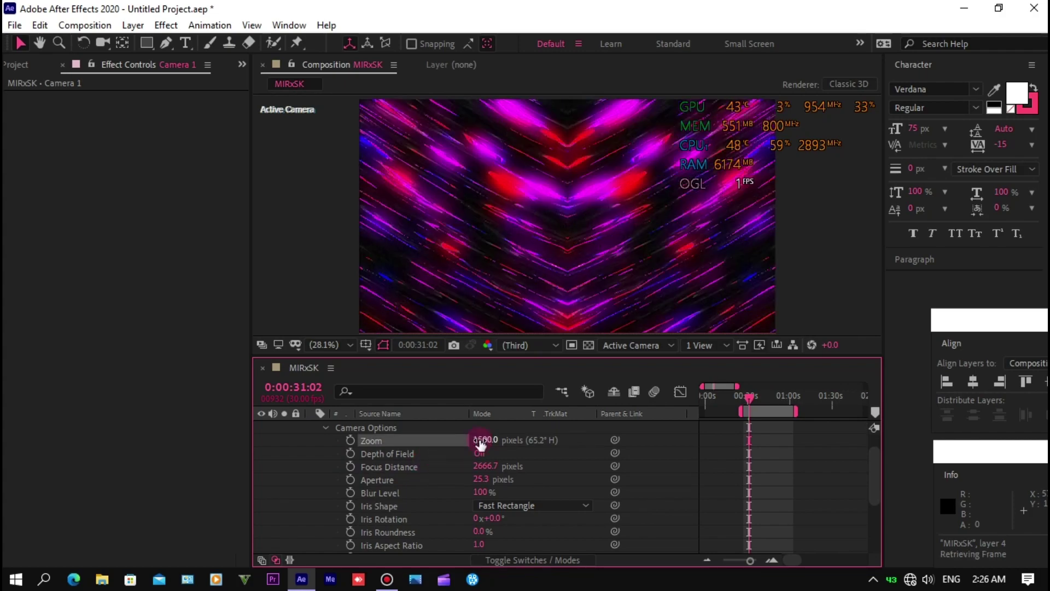
Set Camera 1's Y Rotation to 5°.
scroll(419, 469, up, 1)
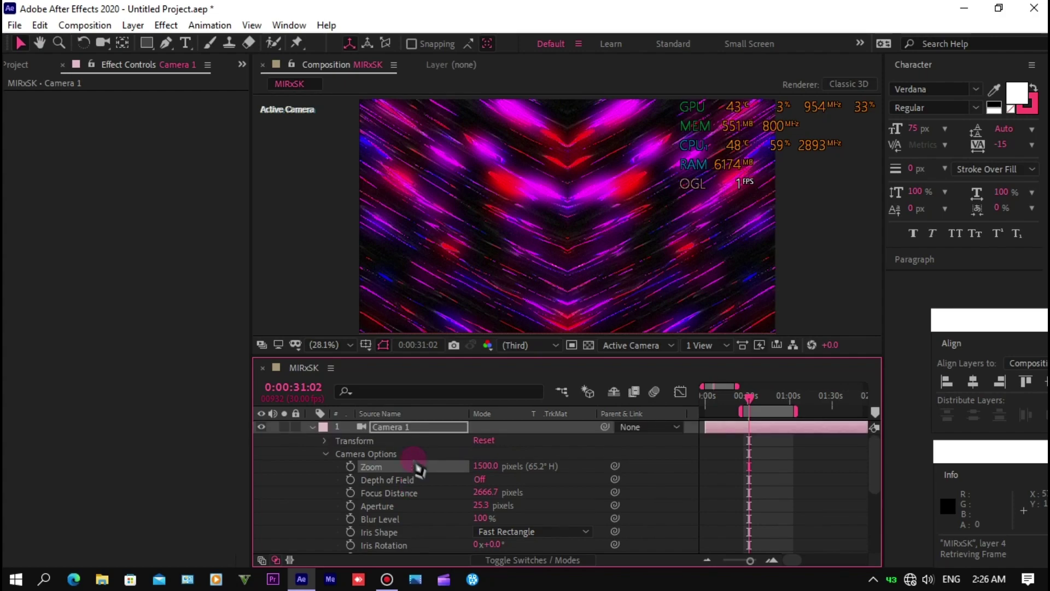
click(326, 441)
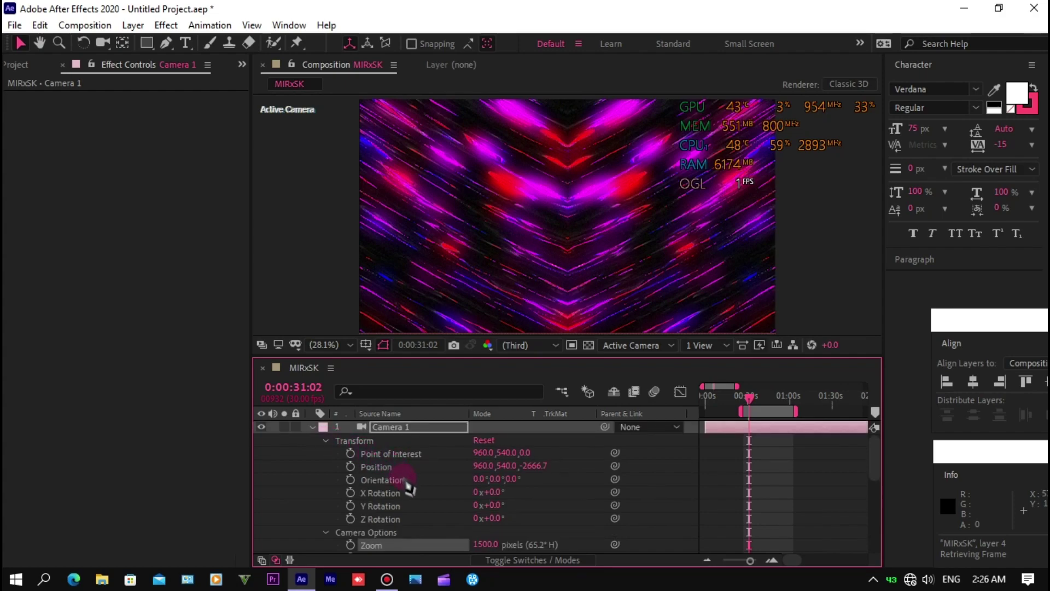
click(492, 505)
text(5)
key(Return)
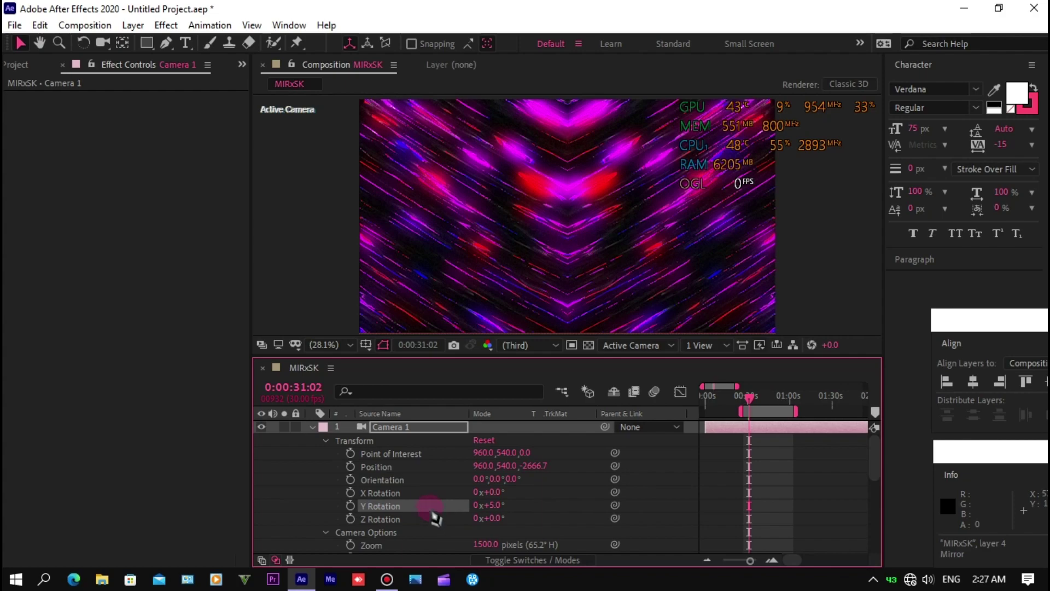
scroll(427, 509, down, 2)
scroll(424, 501, down, 3)
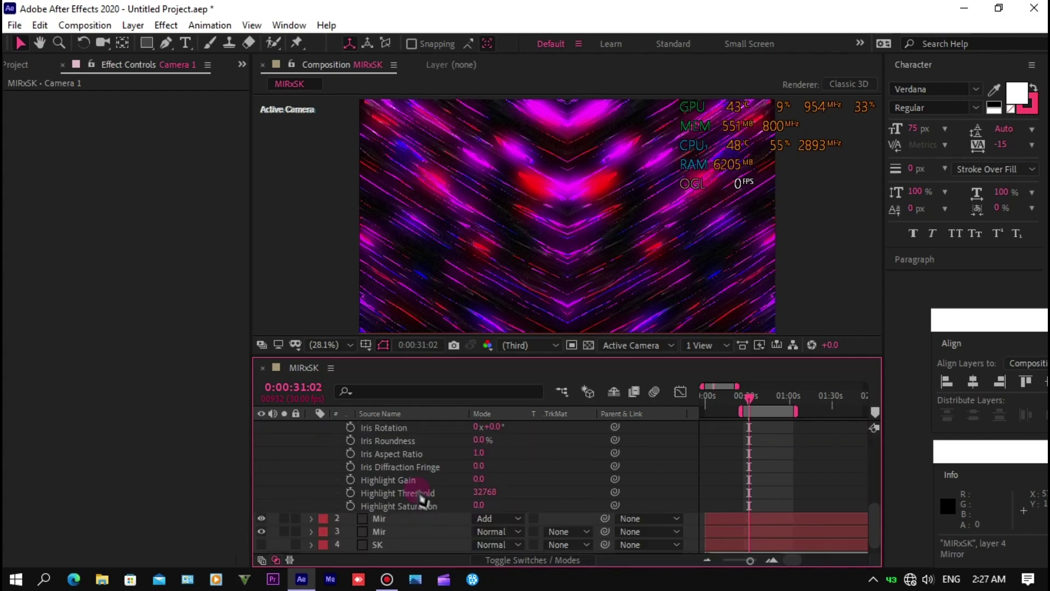
Reveal the Mir 3 Geometry settings on the top Mir layer.
click(402, 520)
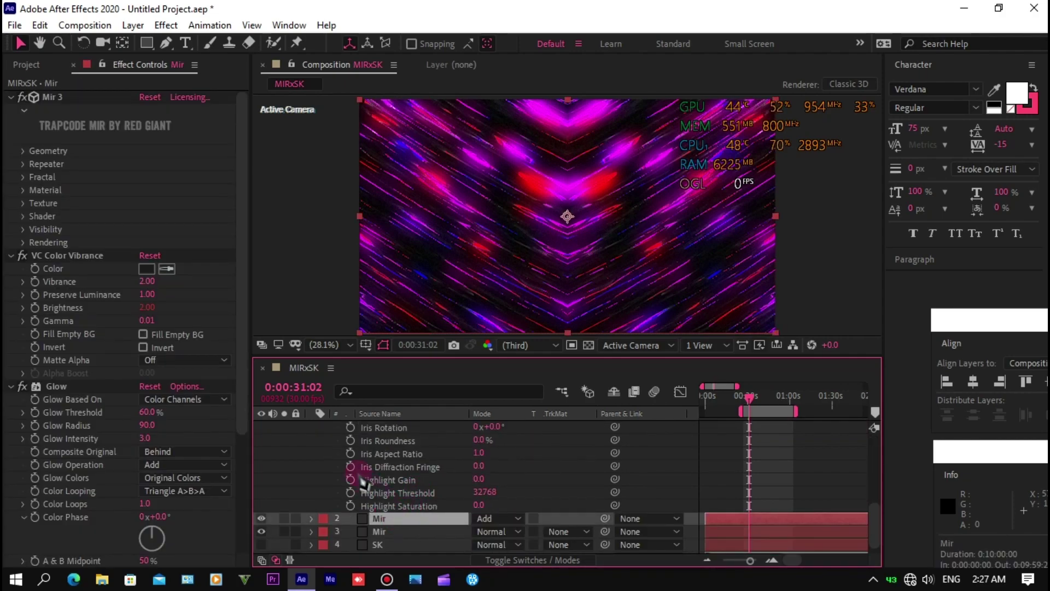
click(312, 518)
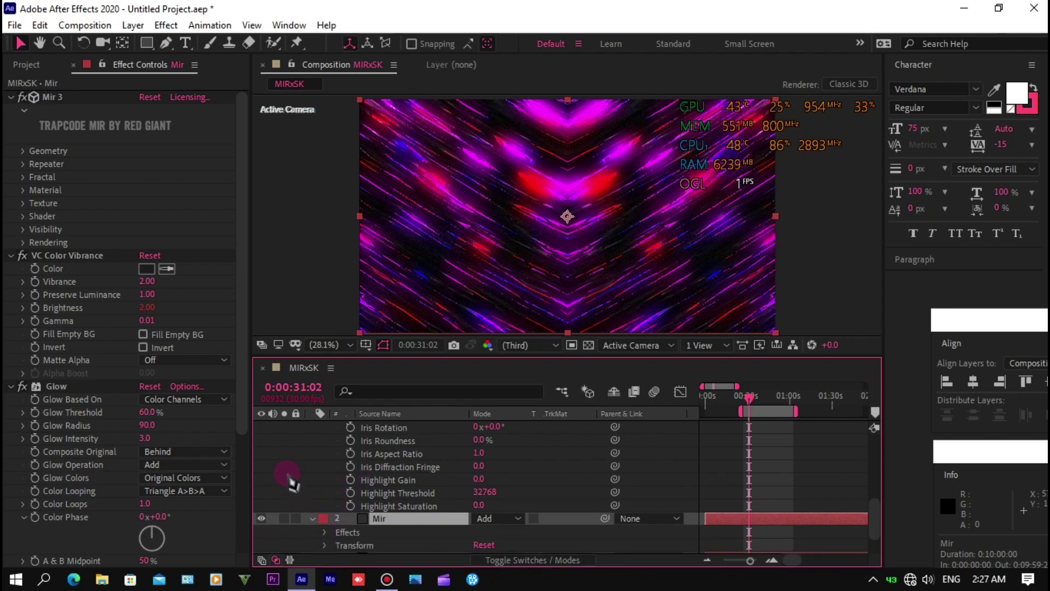
click(326, 534)
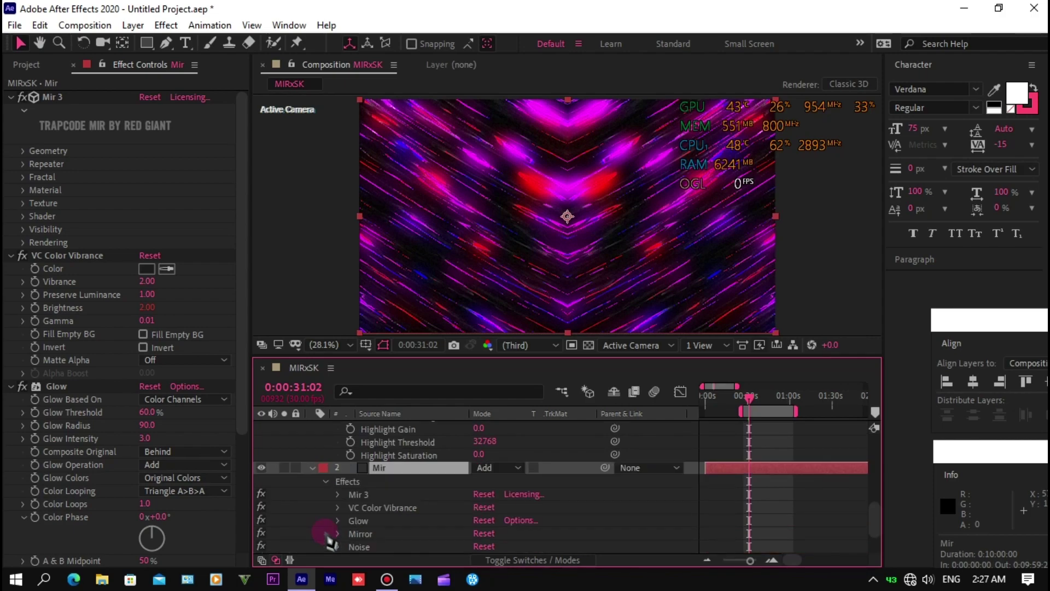
click(339, 495)
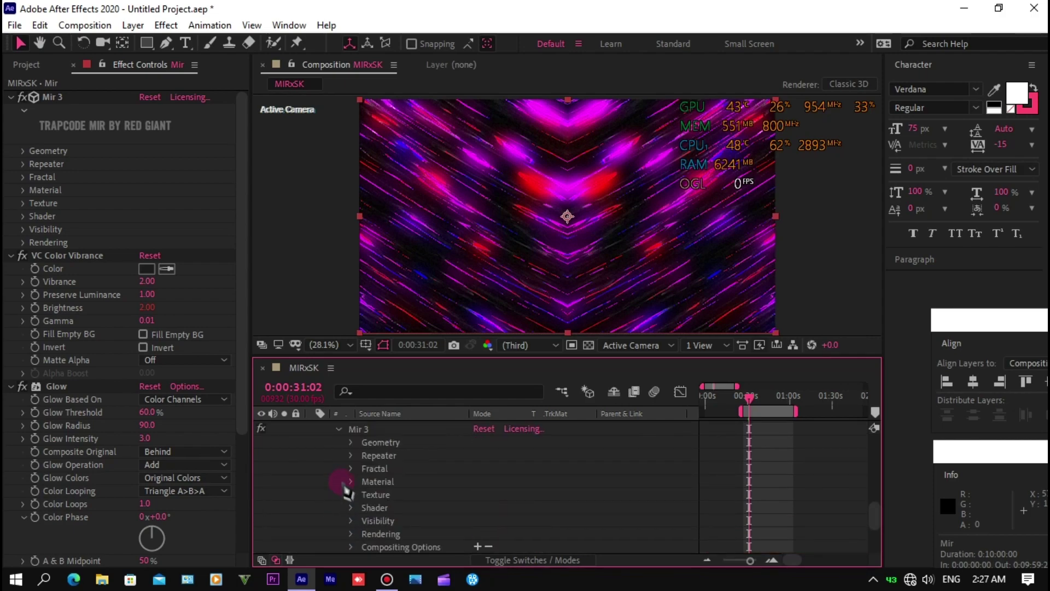
click(351, 443)
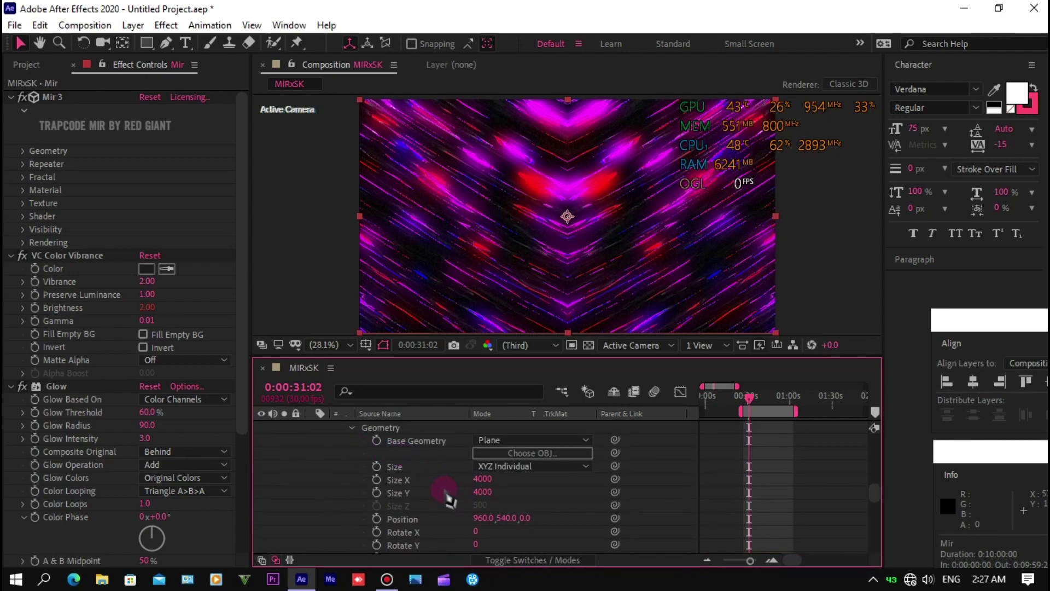
scroll(462, 495, down, 2)
scroll(463, 495, down, 2)
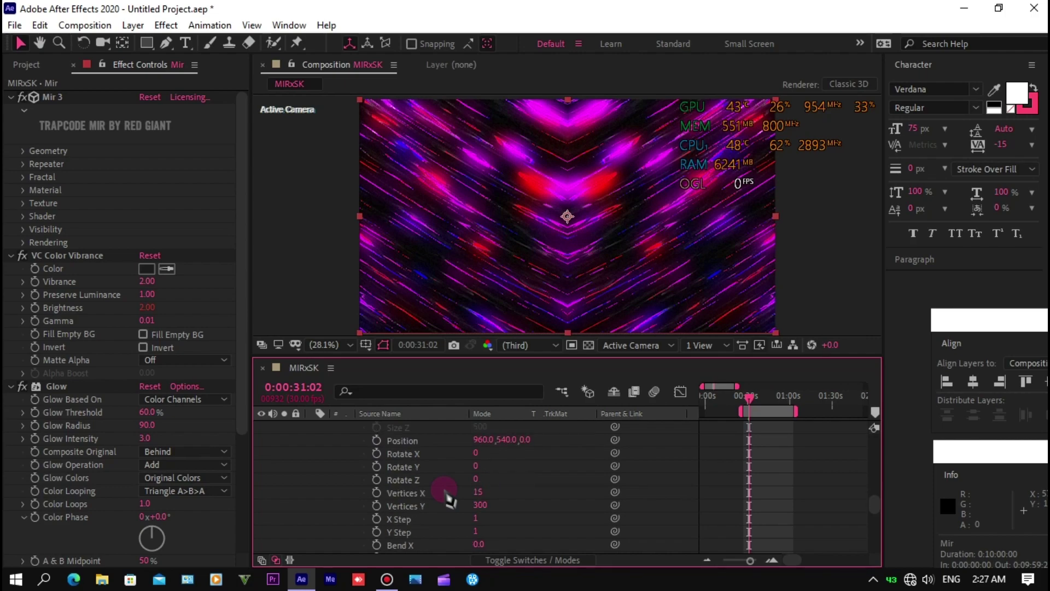
Set the geometry's Rotate X to -14, Rotate Y to 70 and Rotate Z to 15.
click(477, 455)
text(-14)
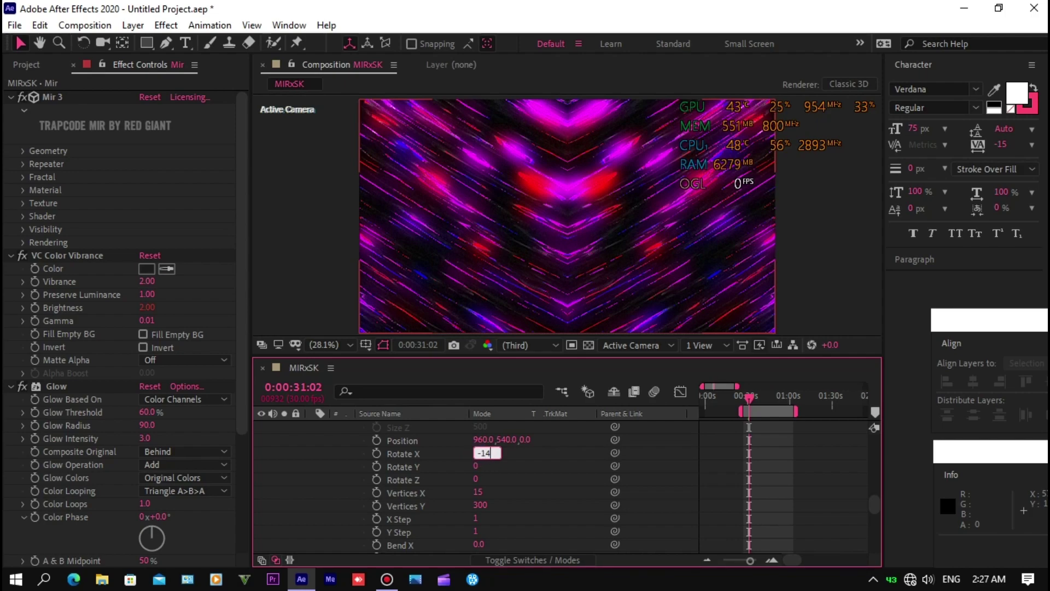
key(Return)
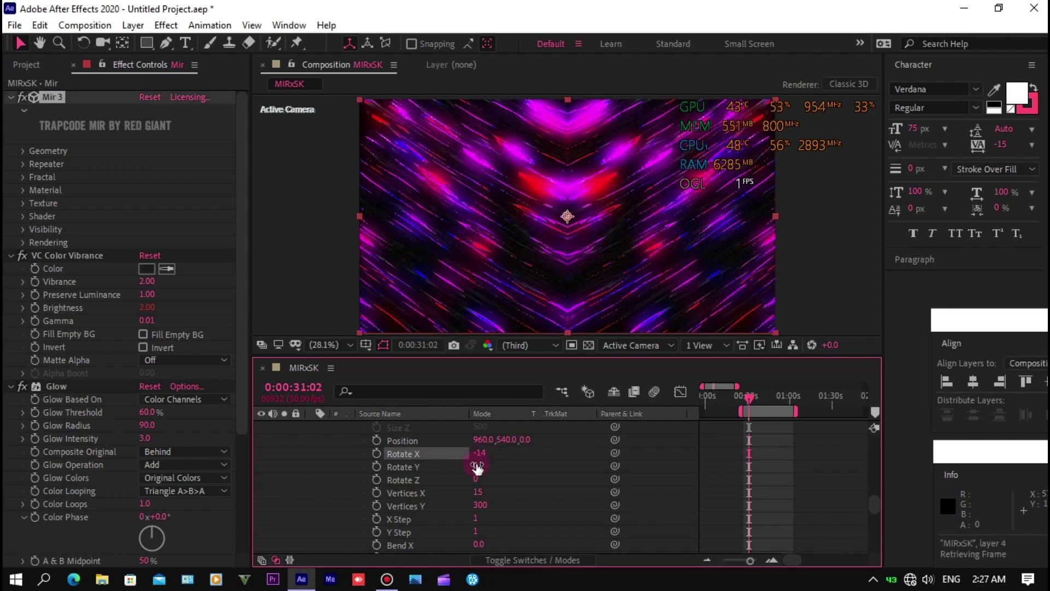
click(477, 466)
text(10)
key(Return)
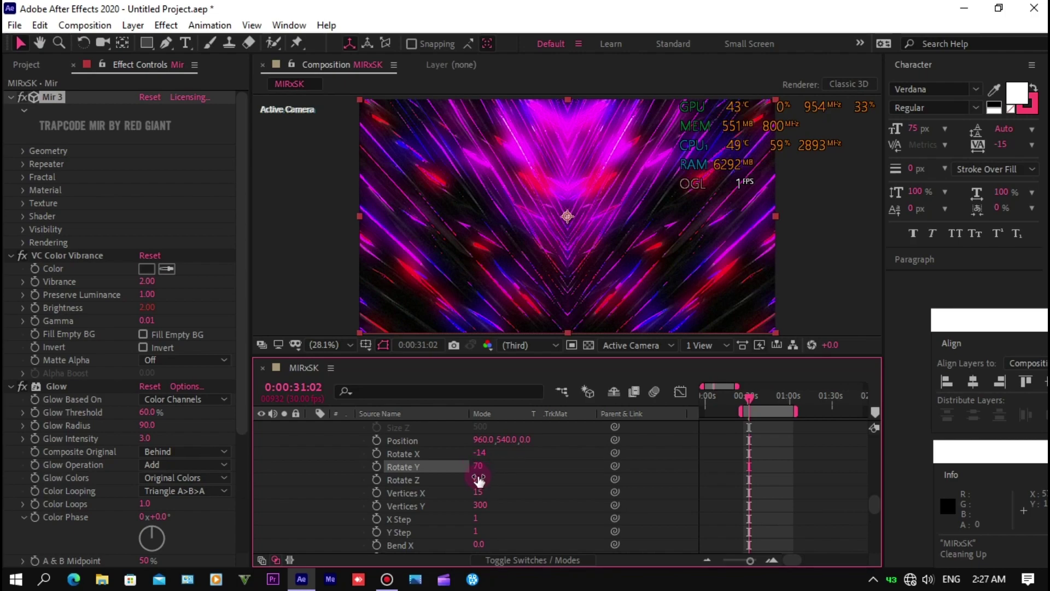
click(477, 478)
text(40)
key(Return)
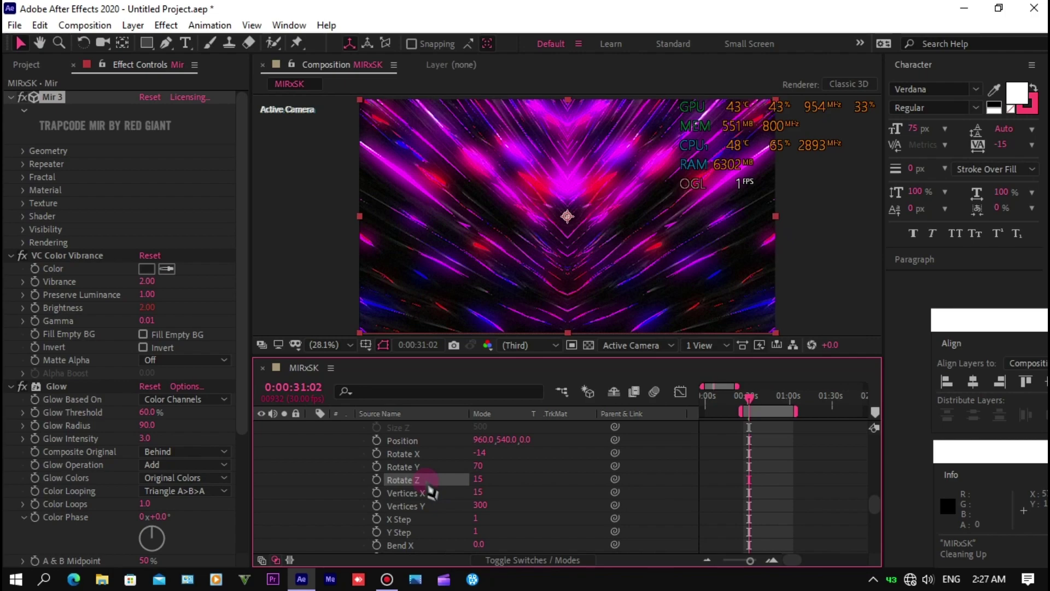
scroll(430, 492, down, 3)
scroll(431, 491, down, 3)
scroll(430, 491, down, 2)
scroll(430, 491, down, 2)
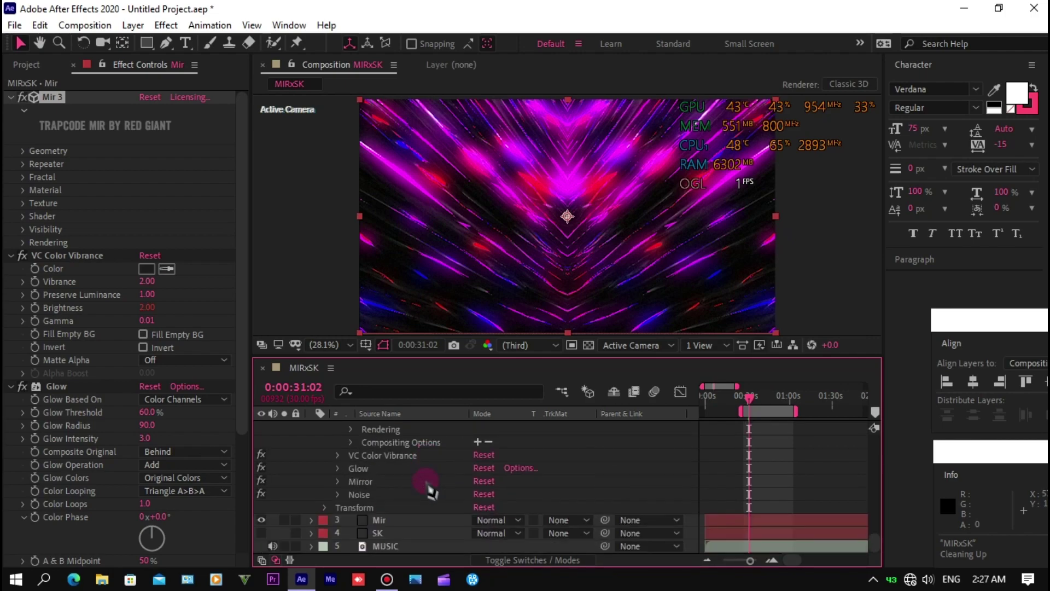
Reveal the Mir 3 Geometry settings on the second Mir layer.
click(311, 520)
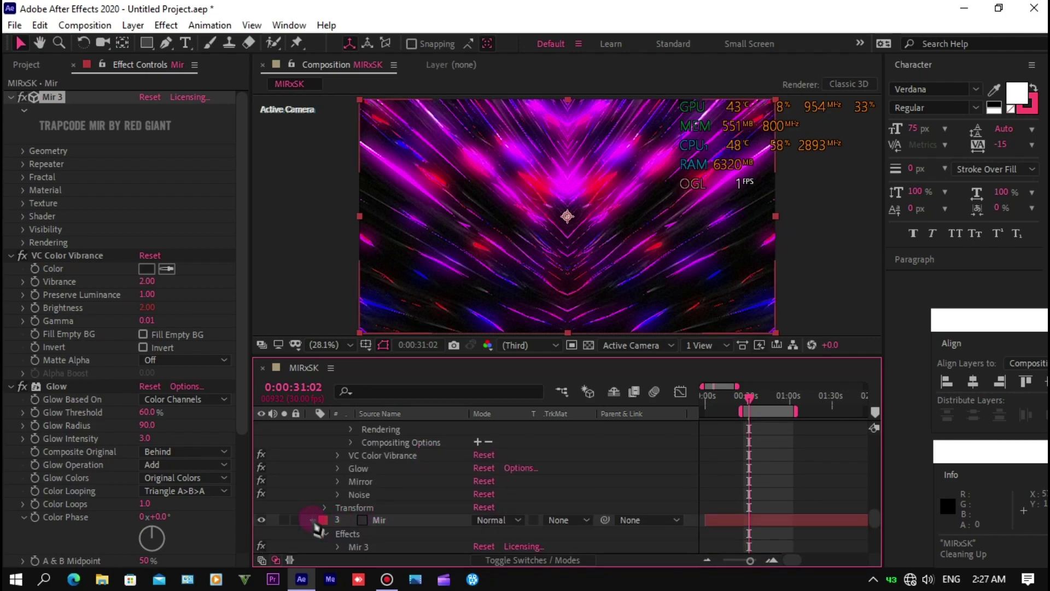
scroll(321, 517, down, 3)
click(338, 456)
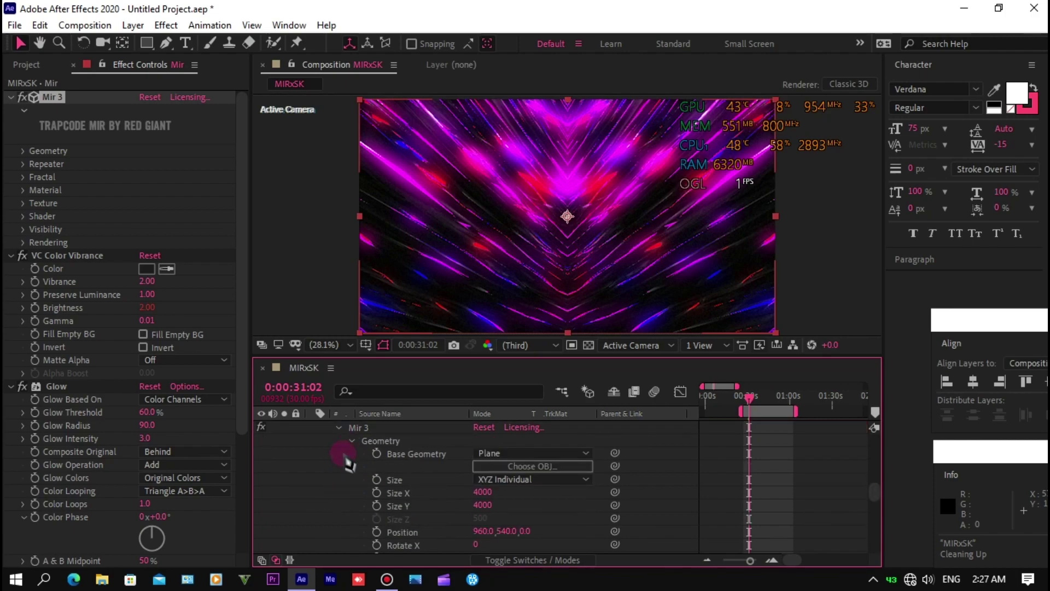
scroll(399, 500, down, 2)
scroll(405, 508, down, 2)
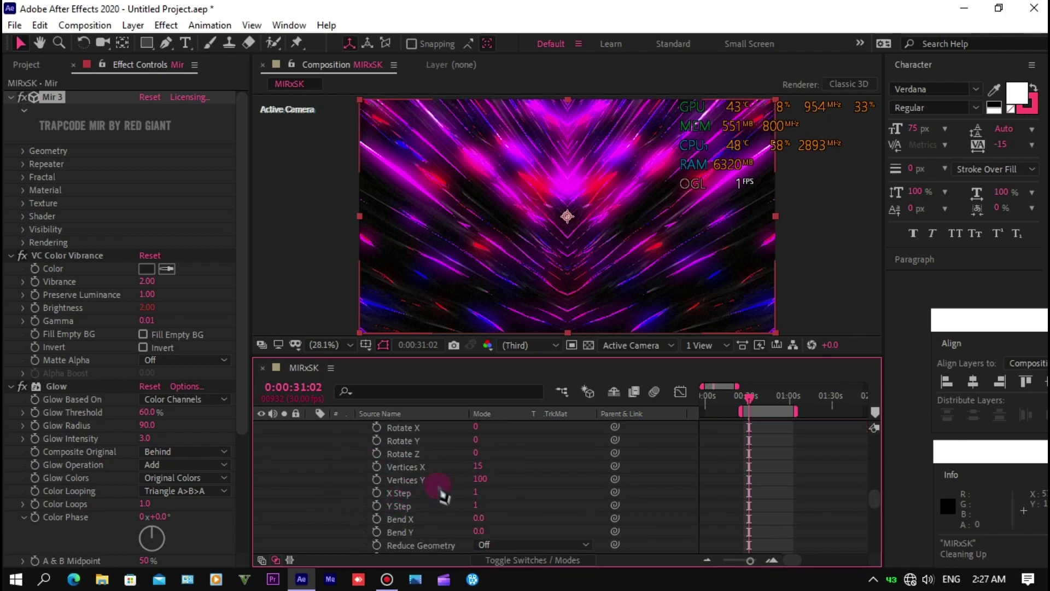
Set this layer's Rotate Z to 15, Rotate Y to 70 and Rotate X to -14.
click(476, 453)
text(15)
key(Return)
click(477, 441)
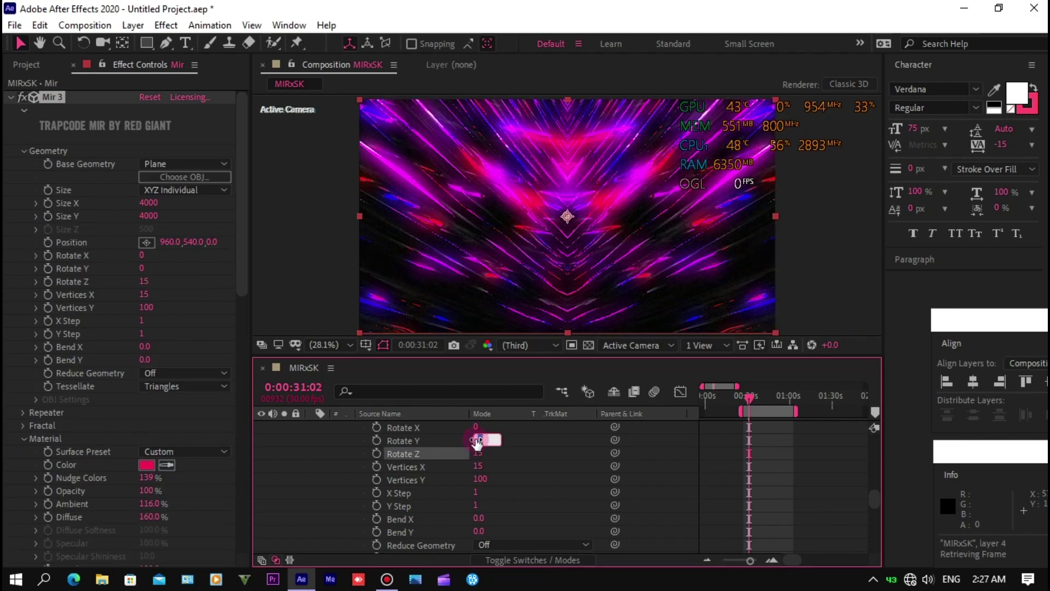
text(70)
key(Return)
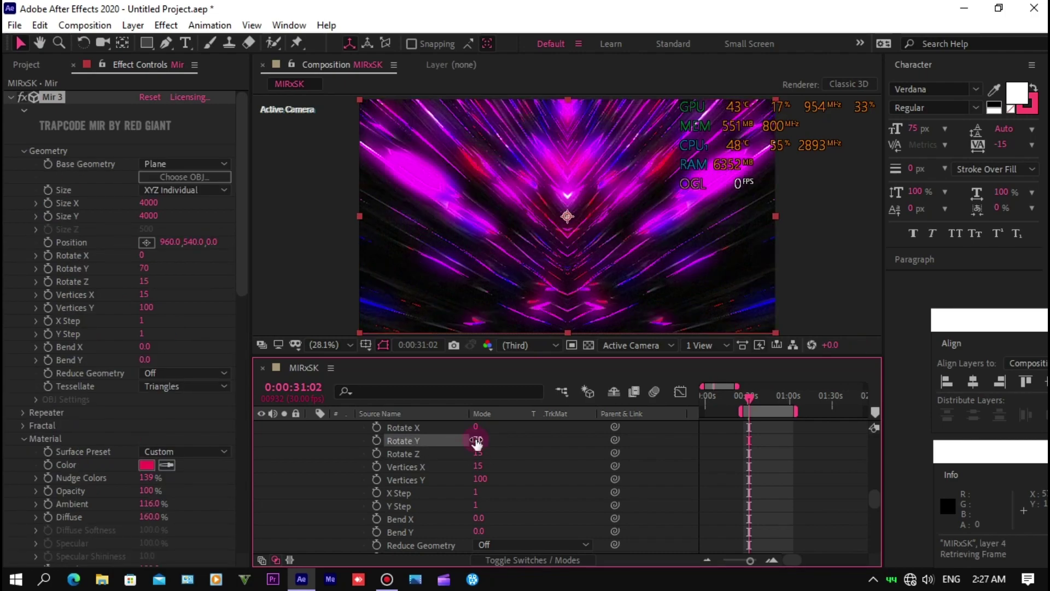
click(476, 426)
text(-)
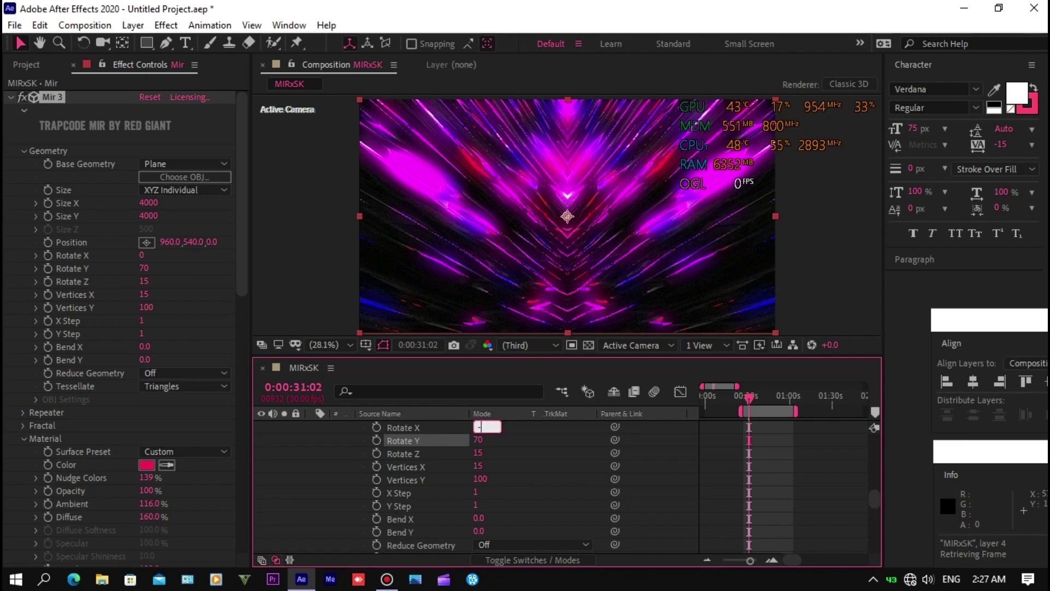
text(14)
key(Return)
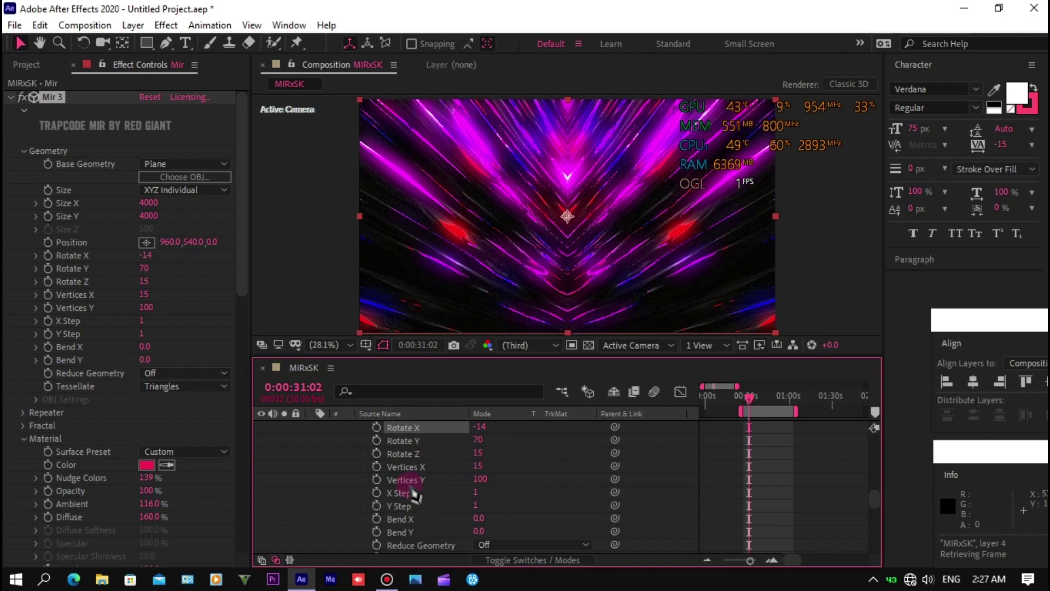
scroll(413, 491, up, 2)
scroll(417, 496, up, 2)
scroll(417, 495, up, 2)
scroll(417, 495, up, 2)
scroll(416, 495, up, 2)
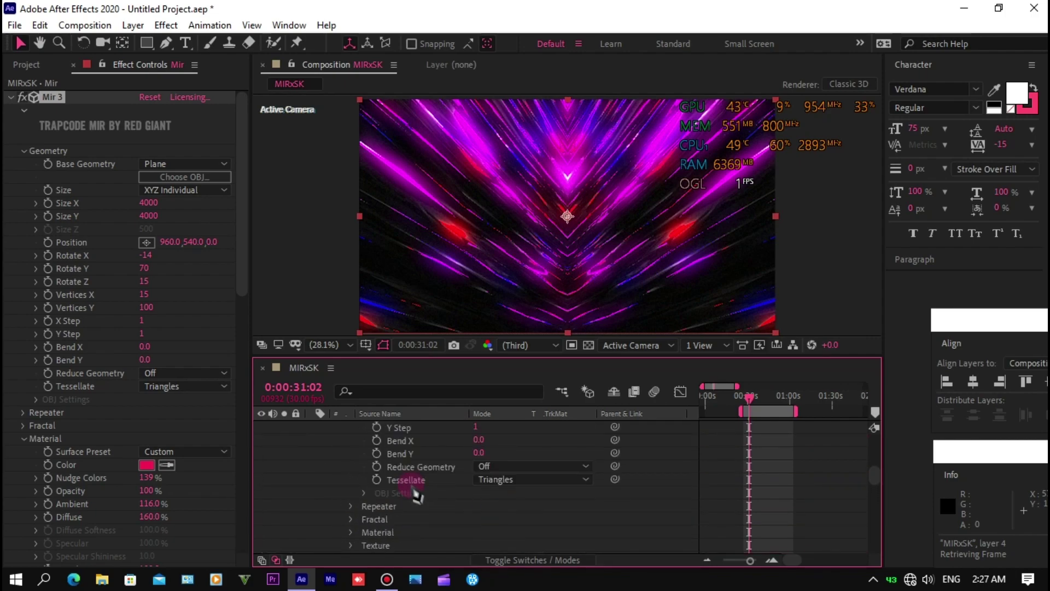
scroll(417, 495, up, 2)
scroll(417, 495, up, 2)
scroll(417, 495, up, 2)
scroll(417, 495, up, 3)
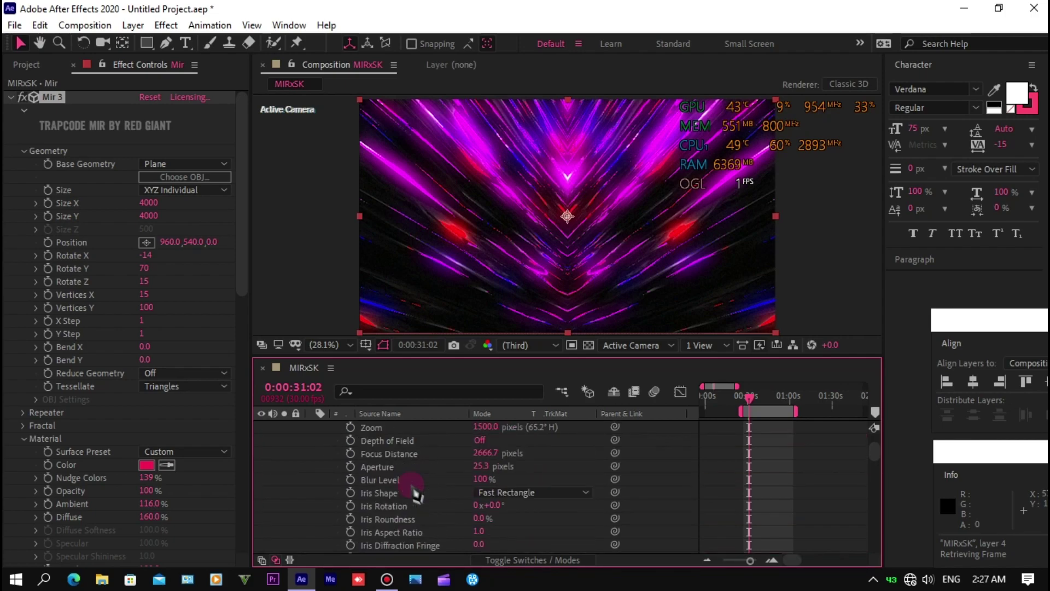
scroll(417, 495, up, 3)
scroll(417, 495, up, 2)
Collapse all layers and add a new adjustment layer to the MIRxSK comp.
click(409, 429)
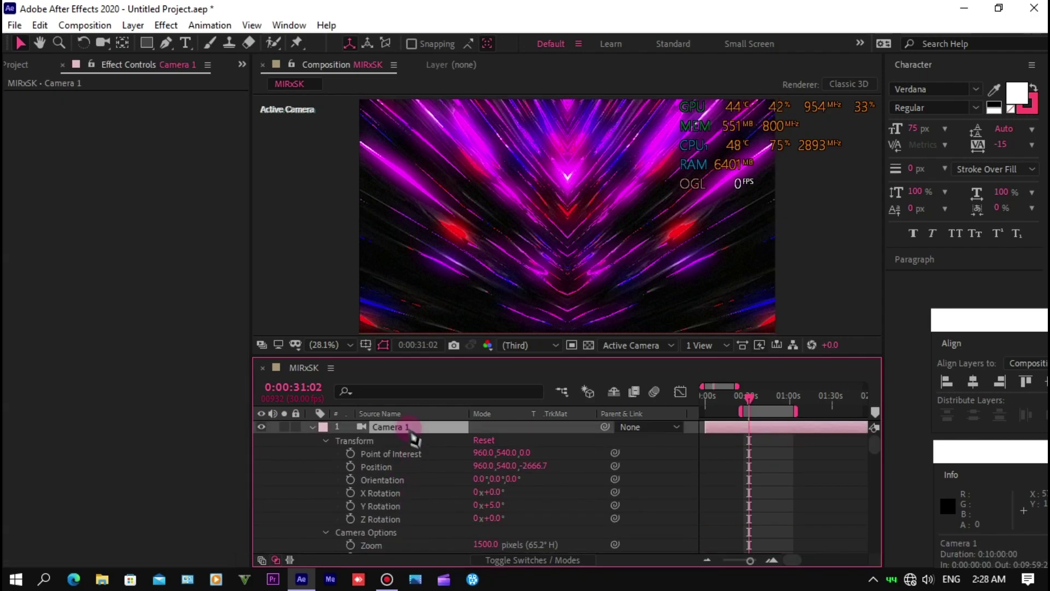
key(ctrl+grave)
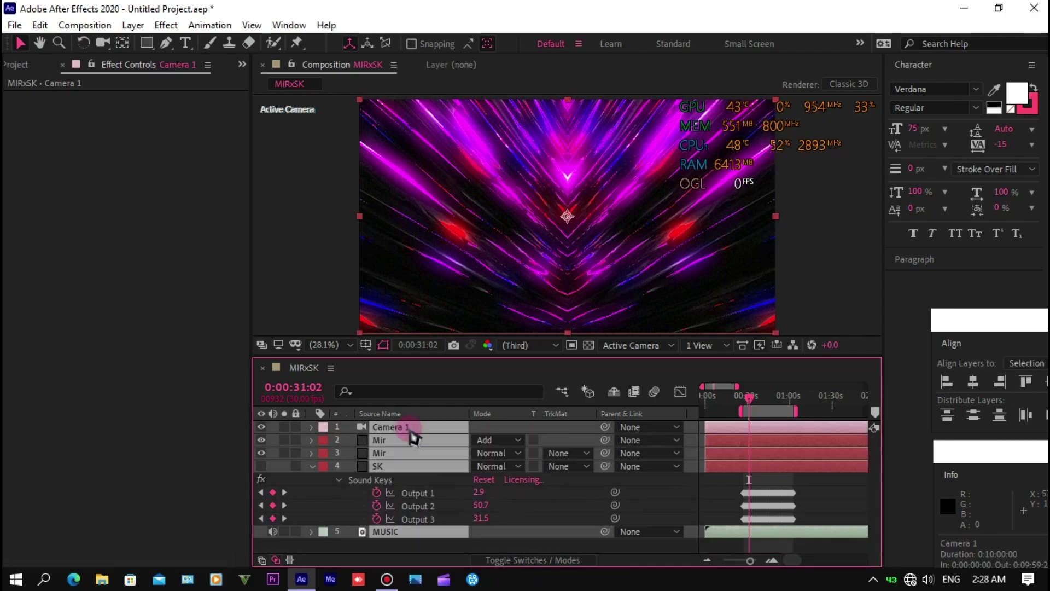
click(415, 515)
right_click(414, 515)
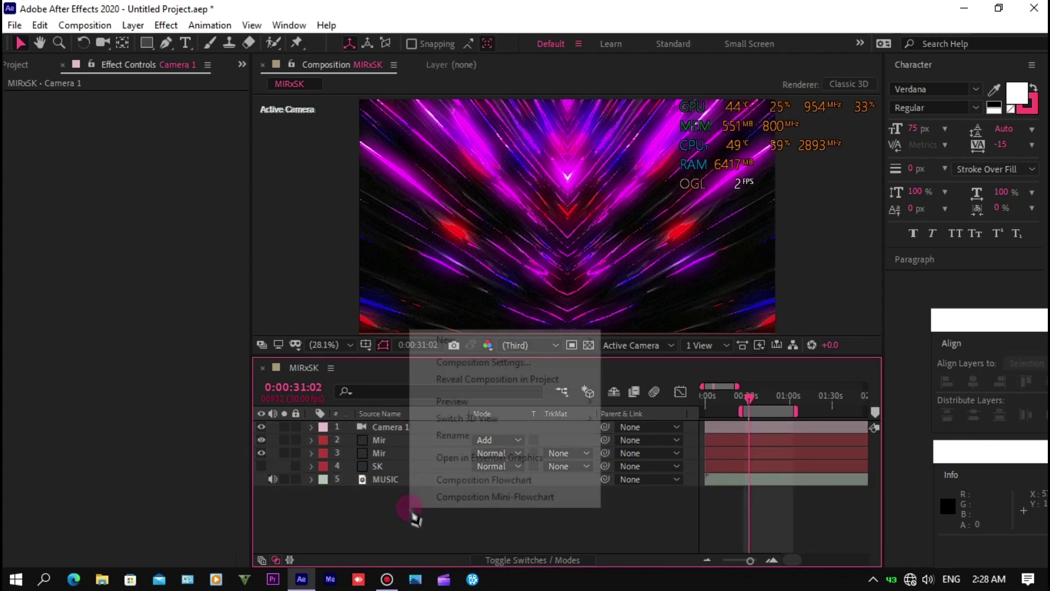
mouse_move(449, 347)
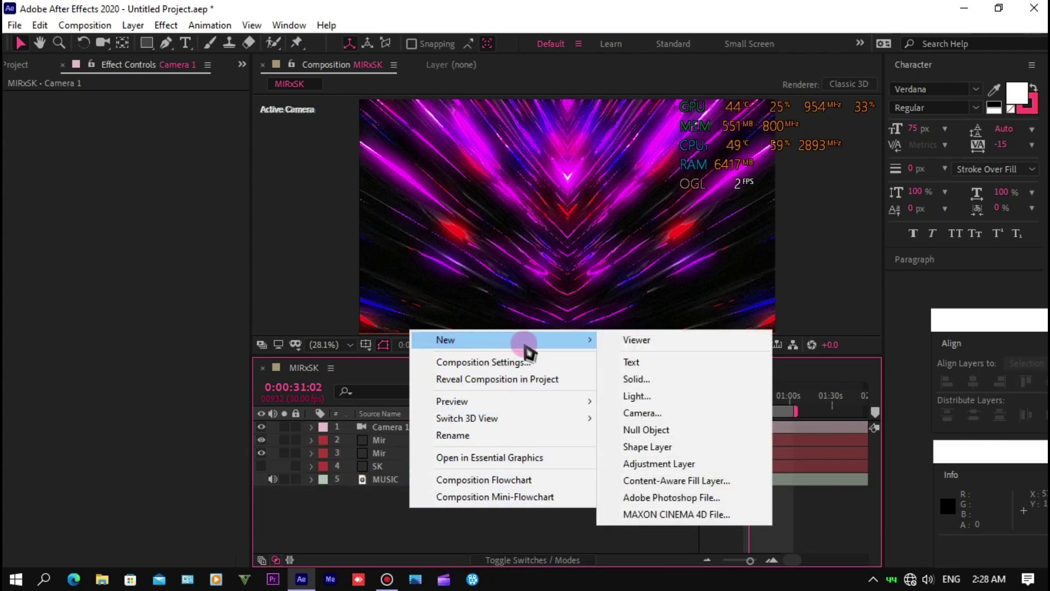
click(618, 464)
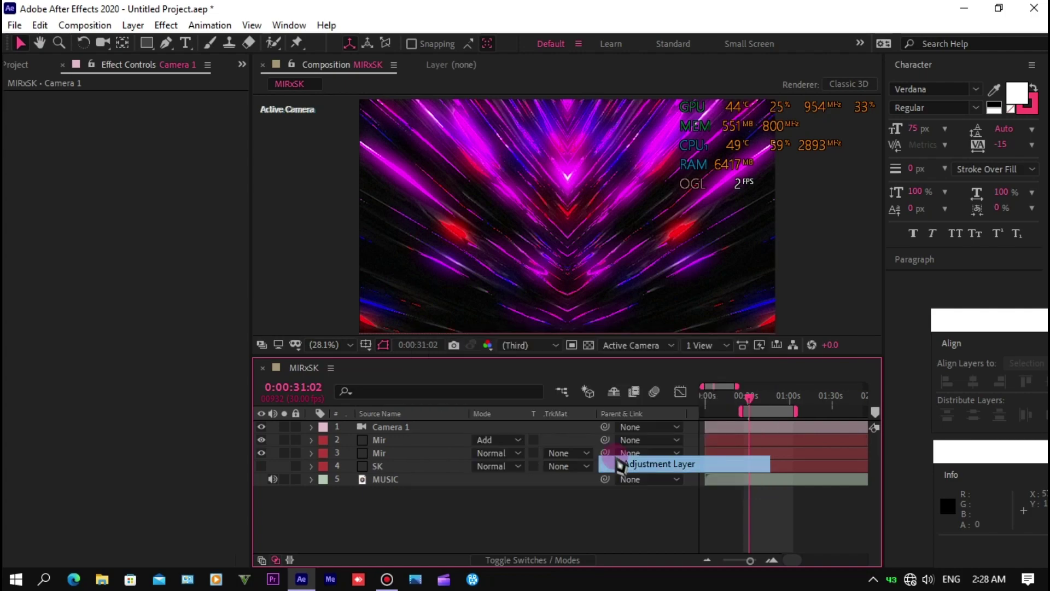
Rename the adjustment layer to Color_Correction.
click(438, 428)
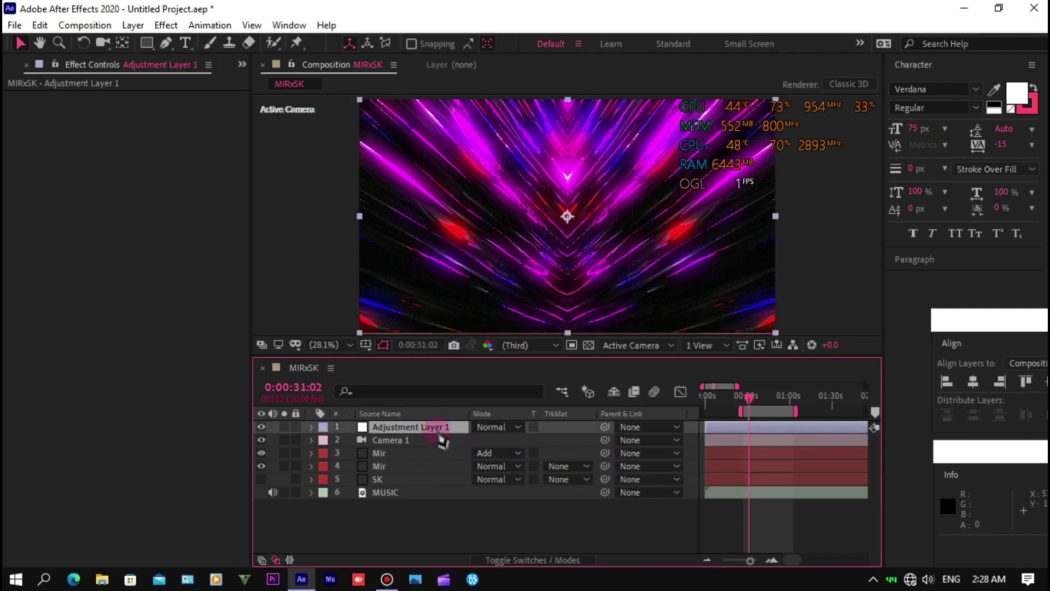
key(Return)
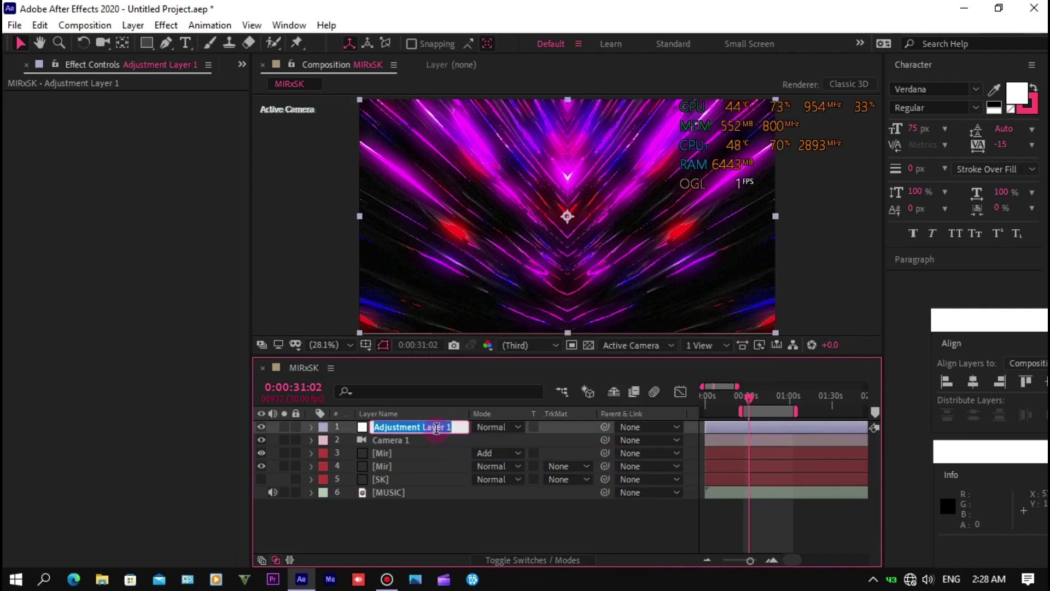
text(Color)
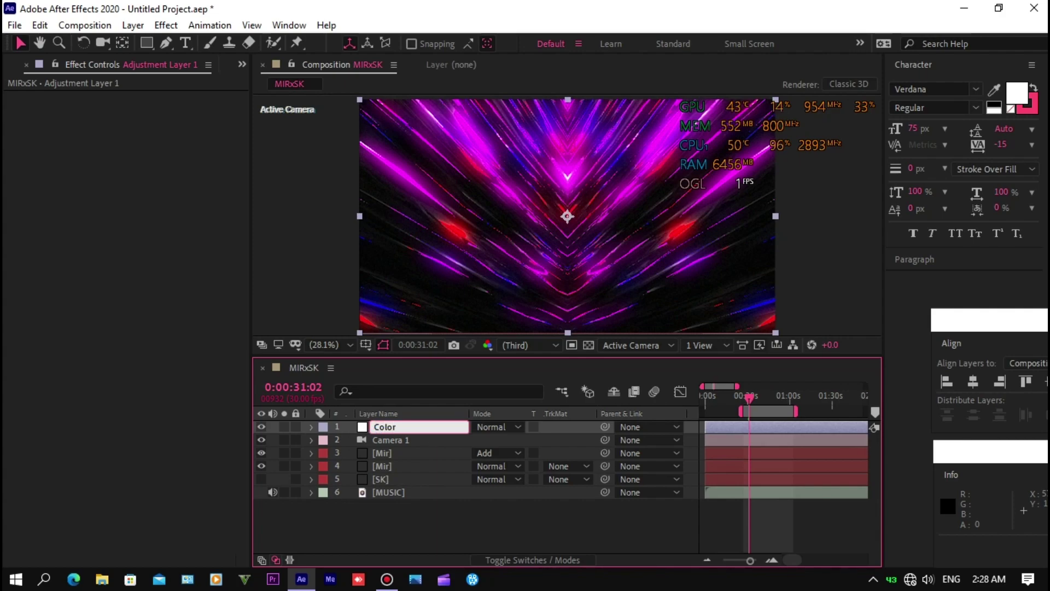
click(437, 428)
text(Correction)
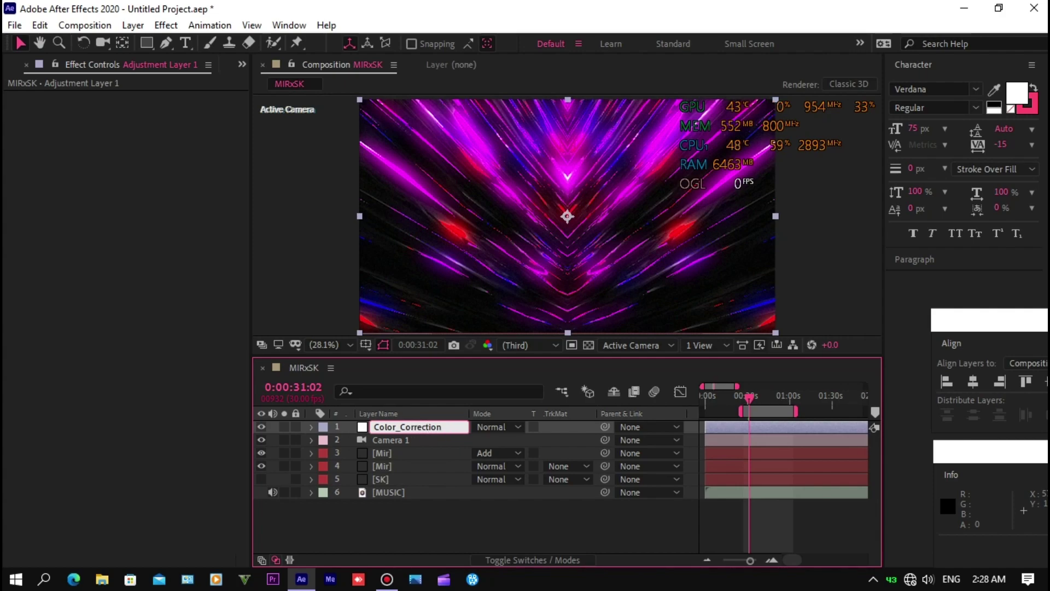
click(439, 435)
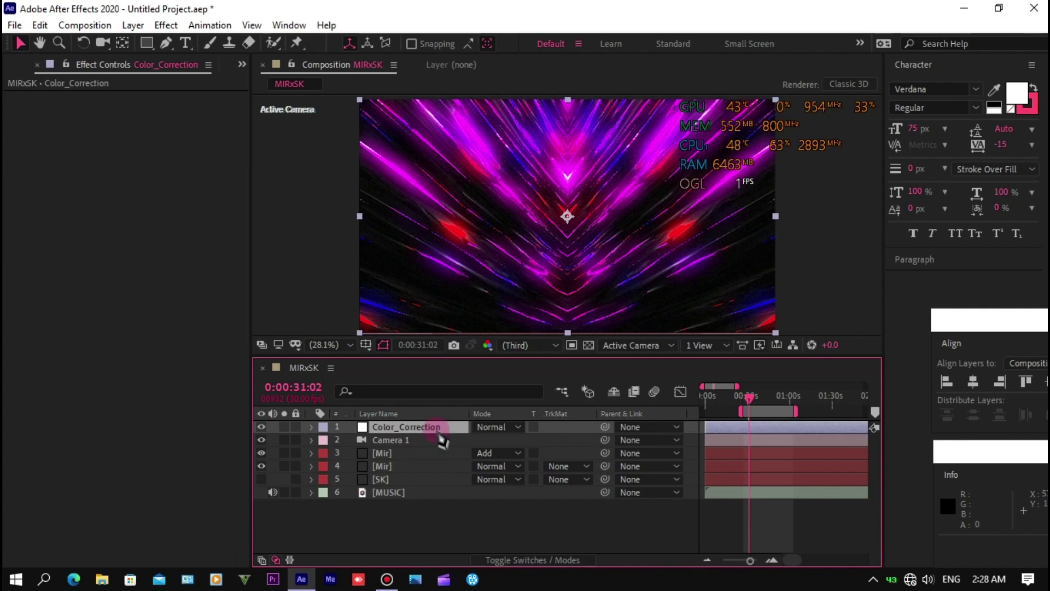
key(ctrl+space)
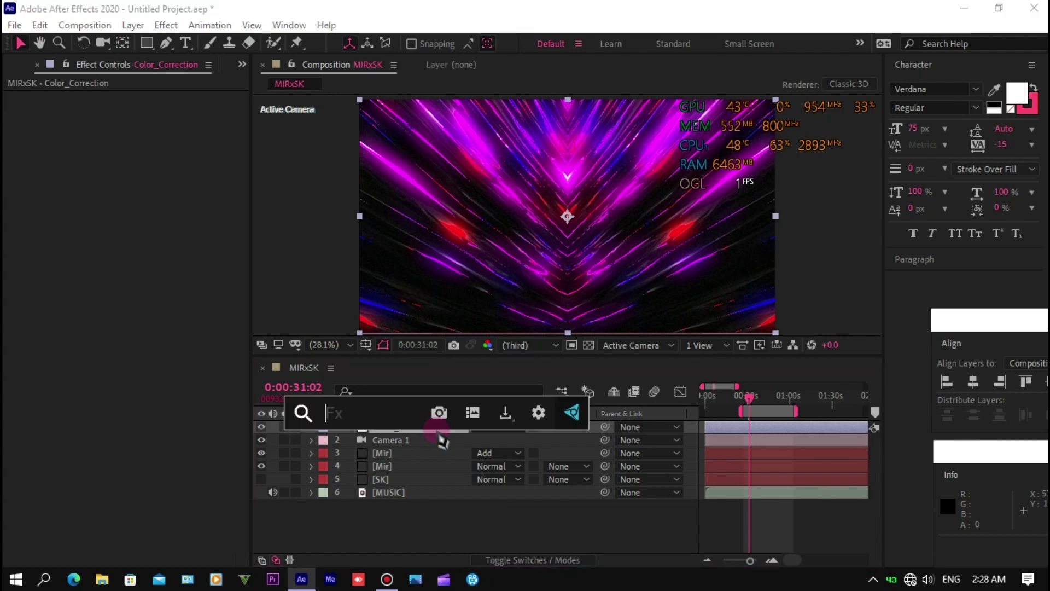
Apply Curves ('cu') and then Hue/Saturation ('hu') to the Color_Correction layer.
text(cu)
key(Return)
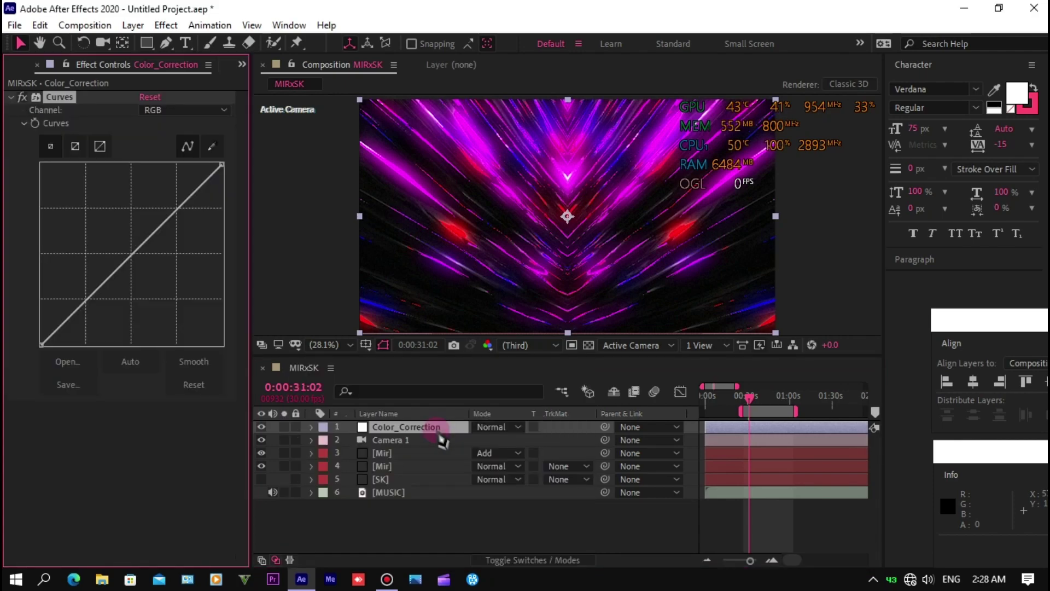
key(ctrl+space)
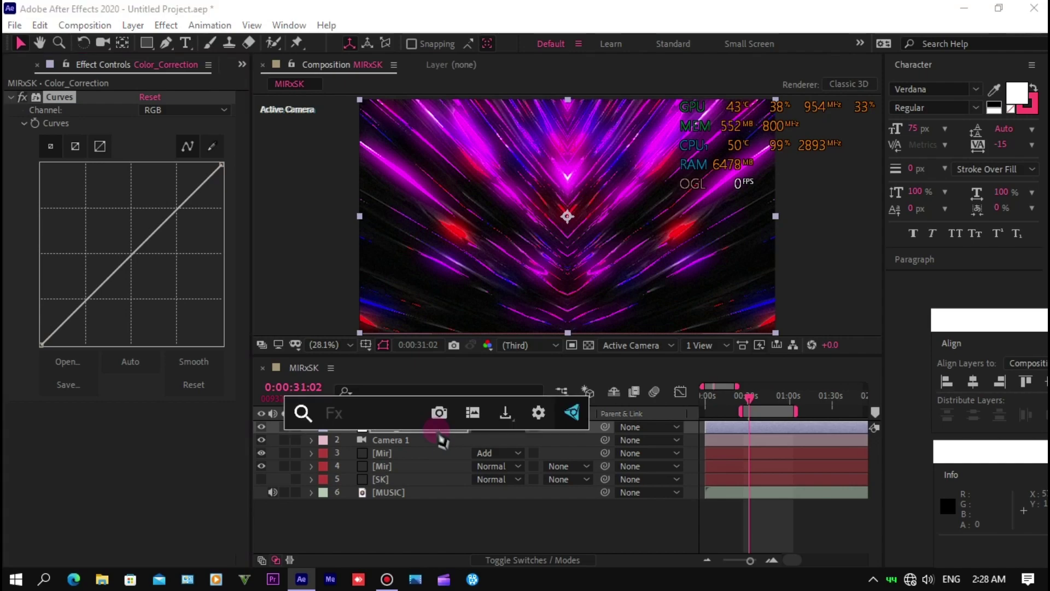
text(hu)
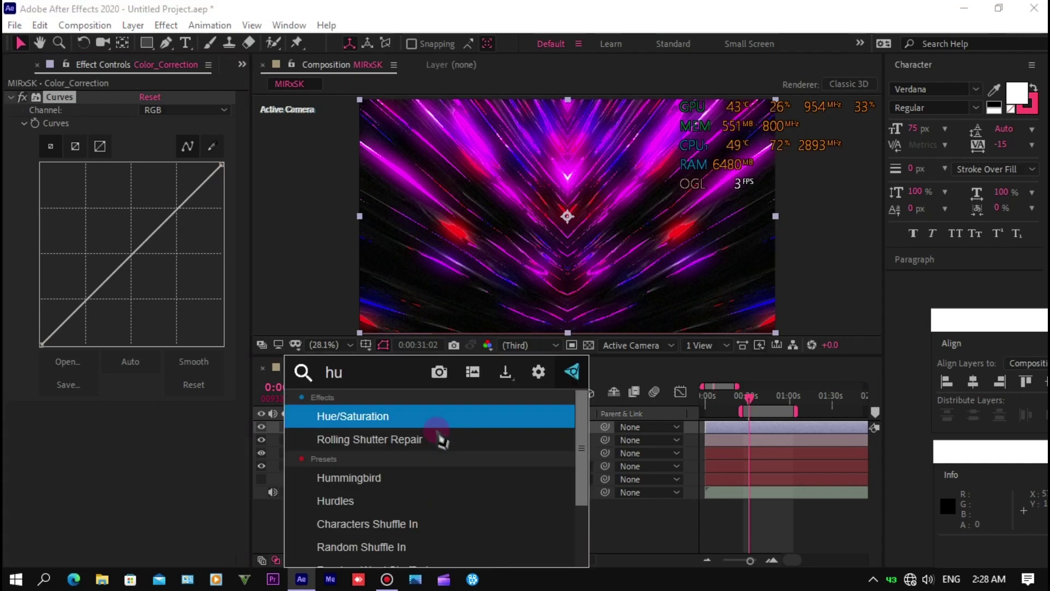
key(Return)
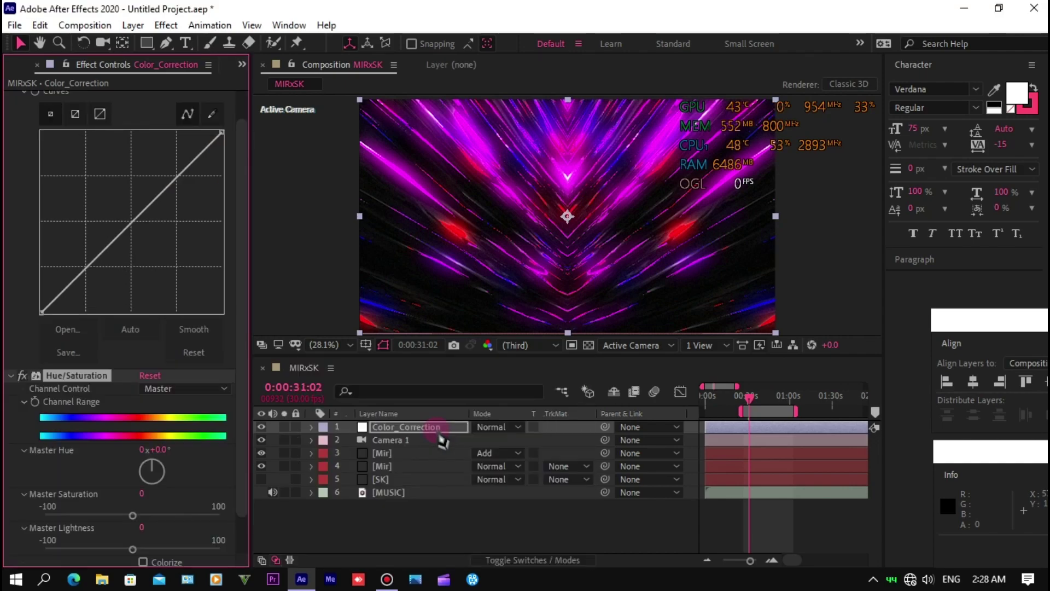
click(400, 432)
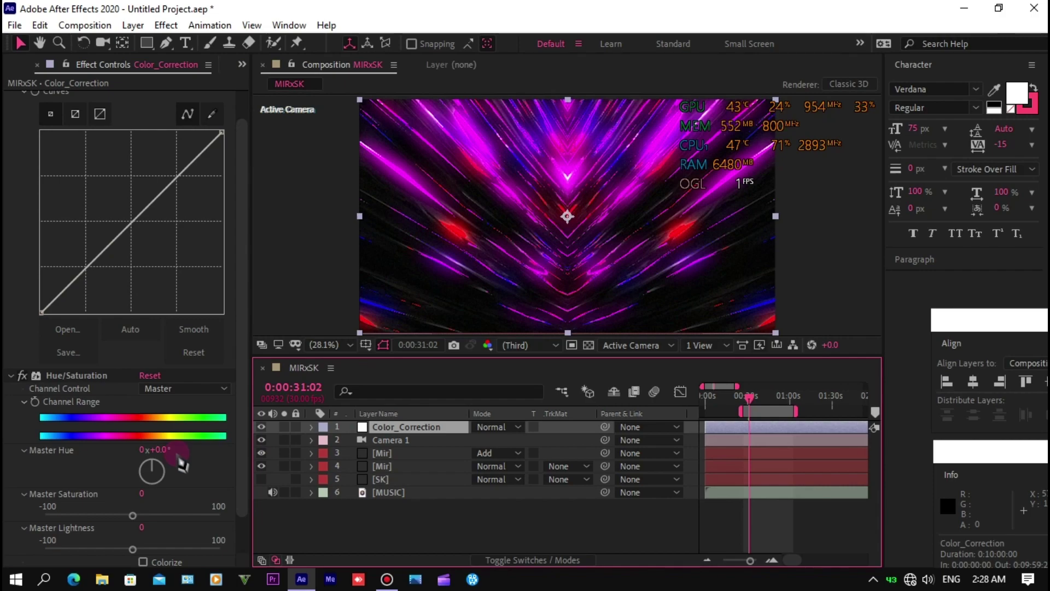
Shift Master Hue to +60° and pull the Curves down through three points to darken.
click(156, 458)
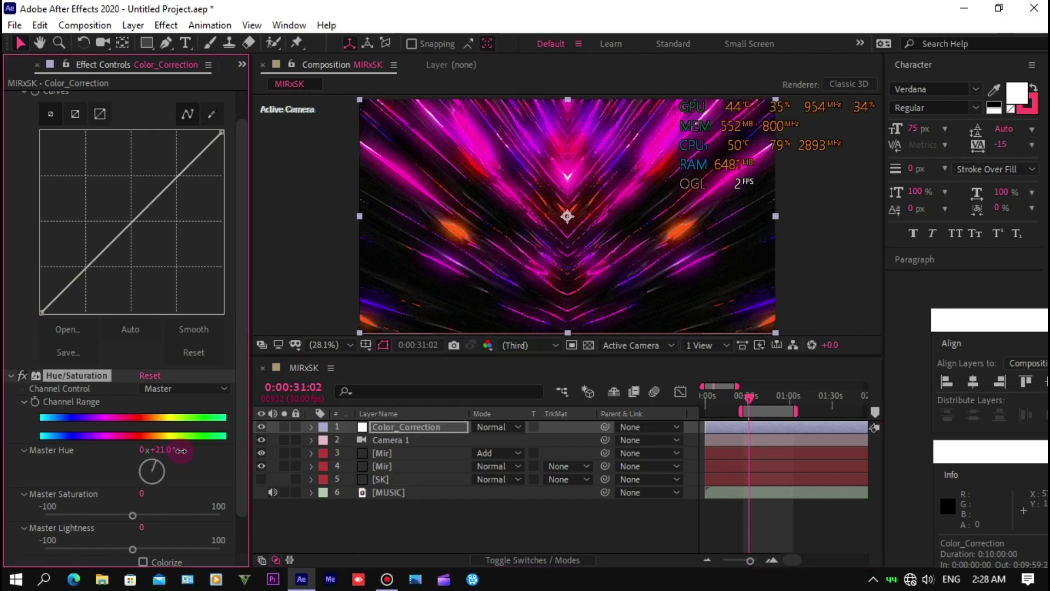
drag(181, 450, 214, 458)
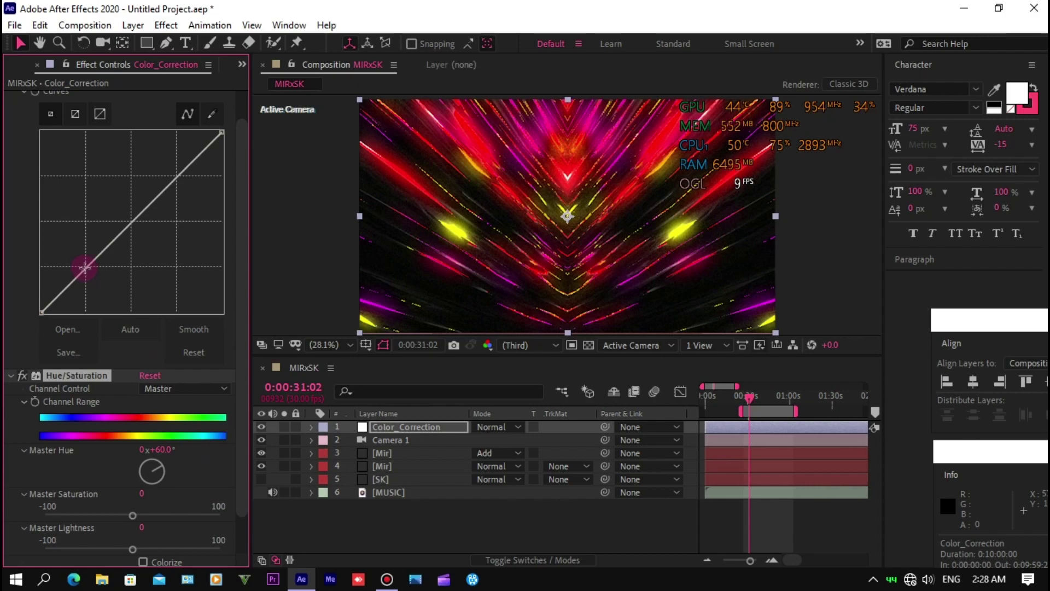
drag(85, 268, 105, 274)
click(170, 211)
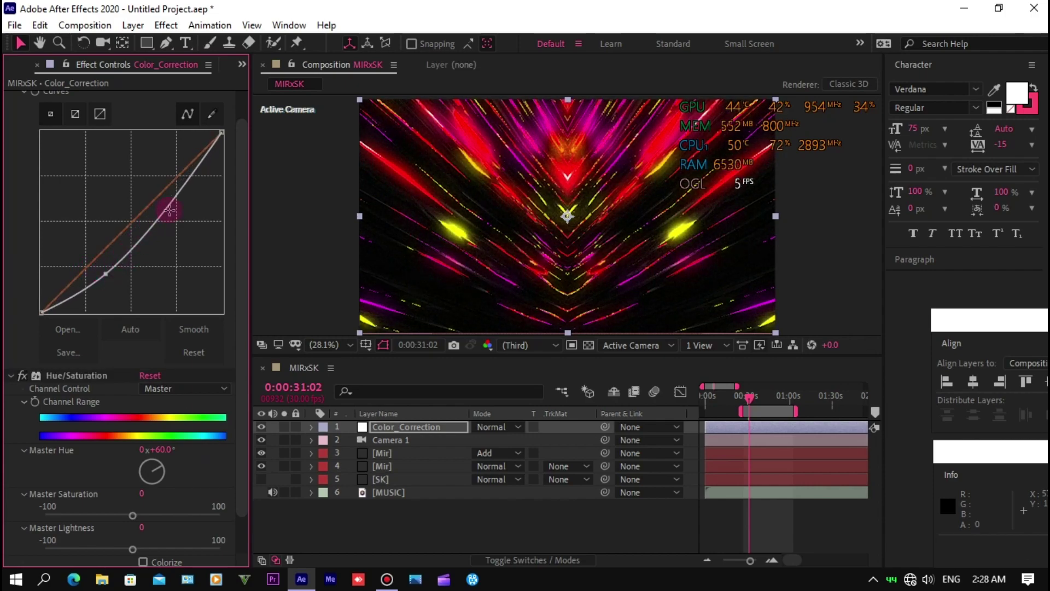
drag(167, 206, 176, 211)
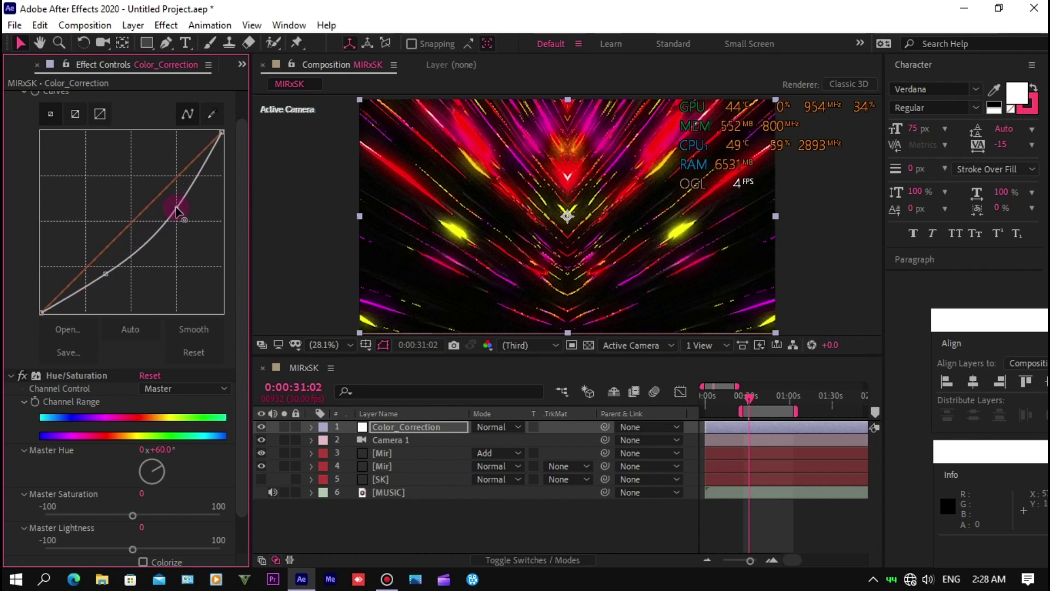
click(146, 240)
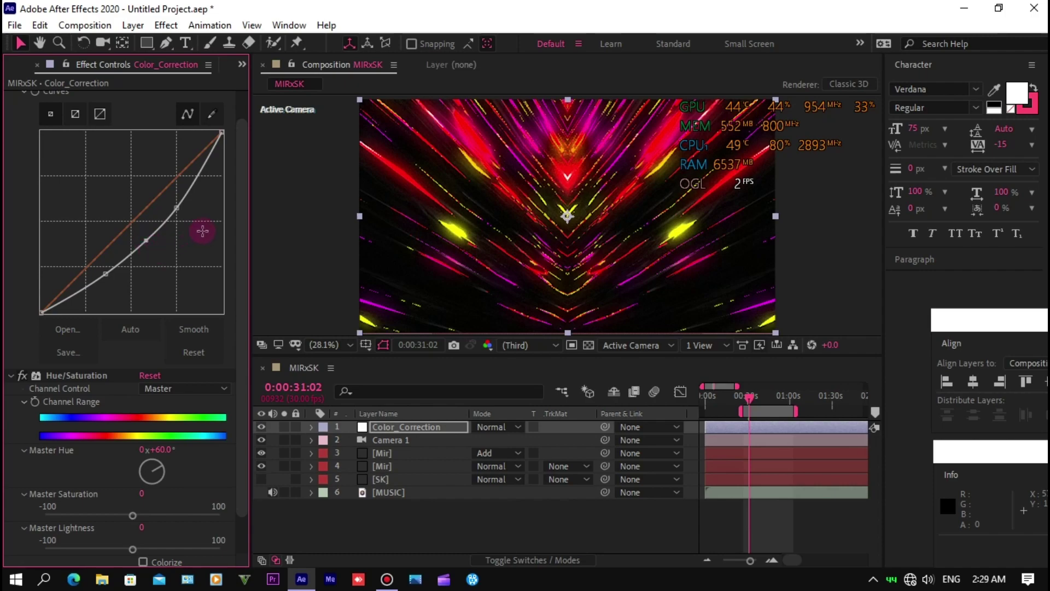
click(310, 256)
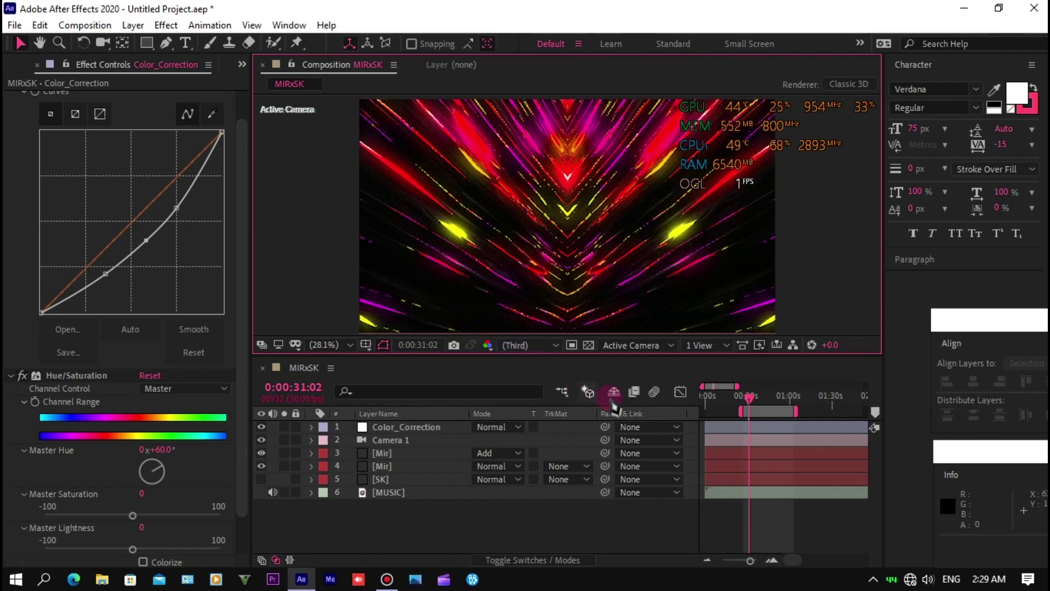
Scrub the playhead to about 0:00:37:18, then back to 0:00:30:16, to check the grade.
click(749, 399)
drag(750, 404, 758, 400)
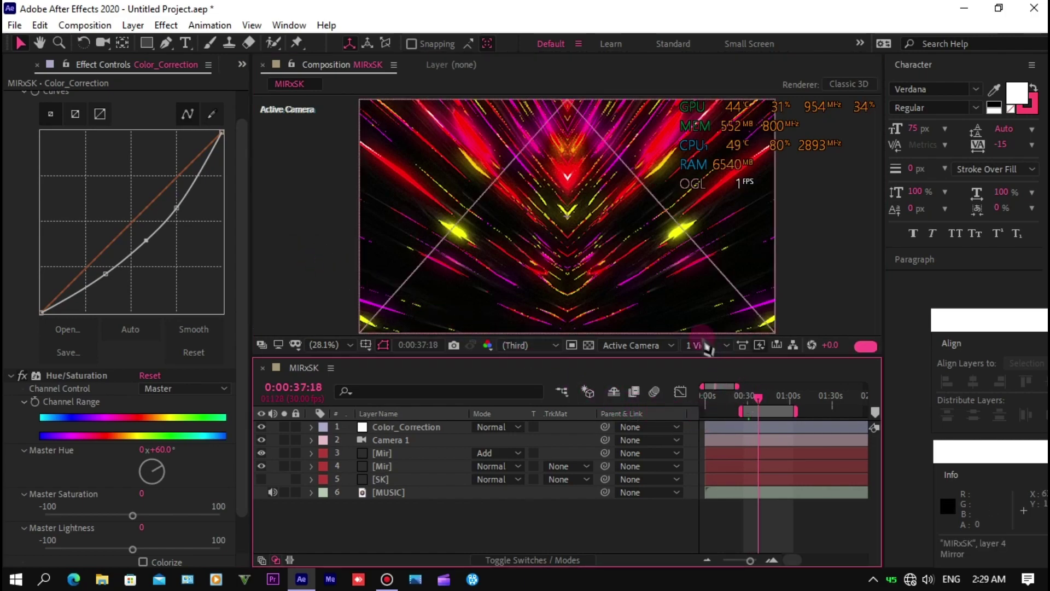
click(350, 258)
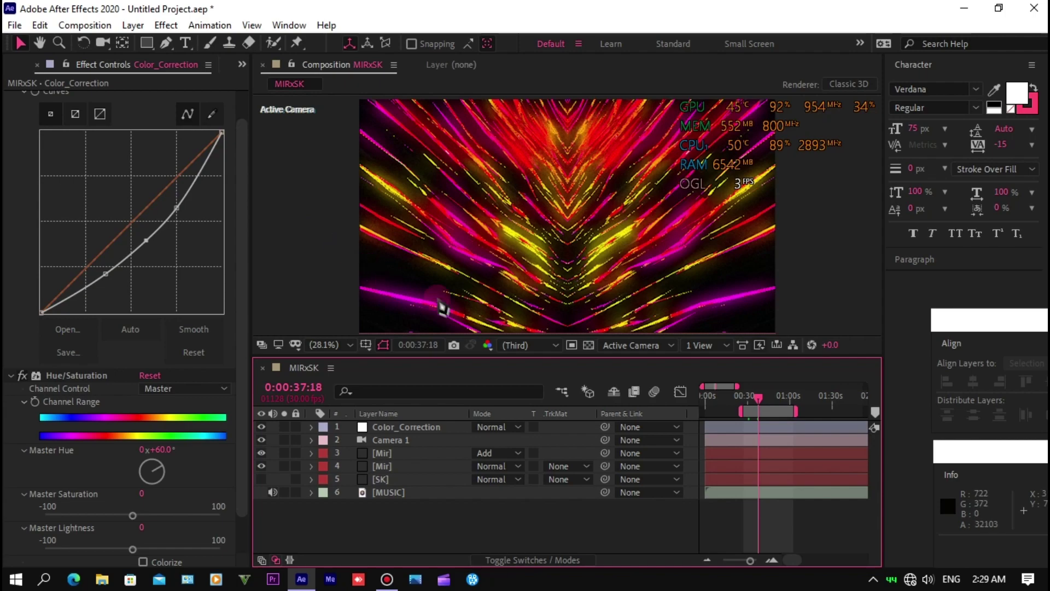
click(766, 409)
drag(766, 411, 747, 408)
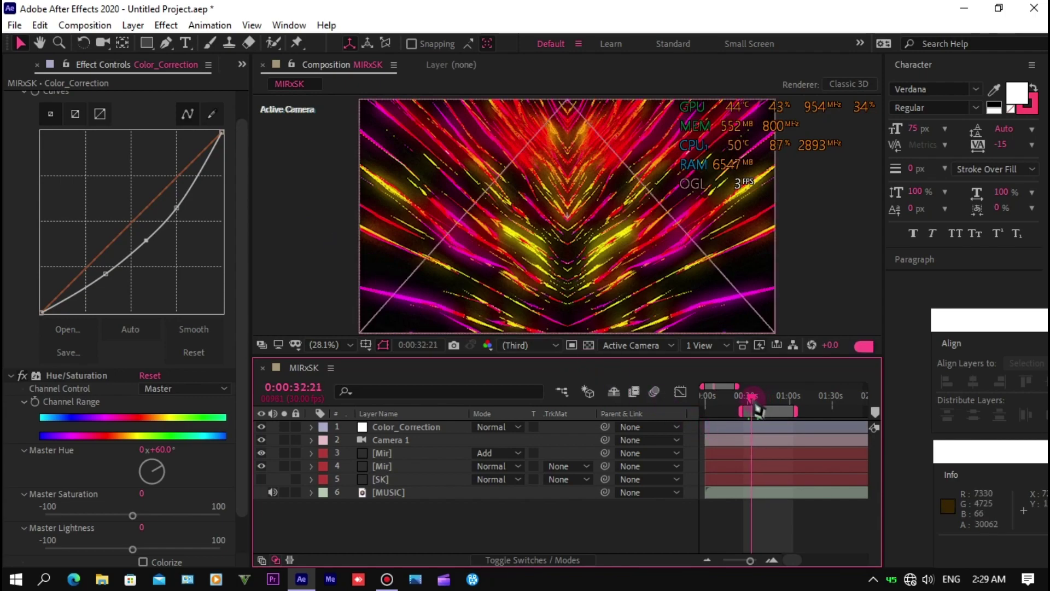